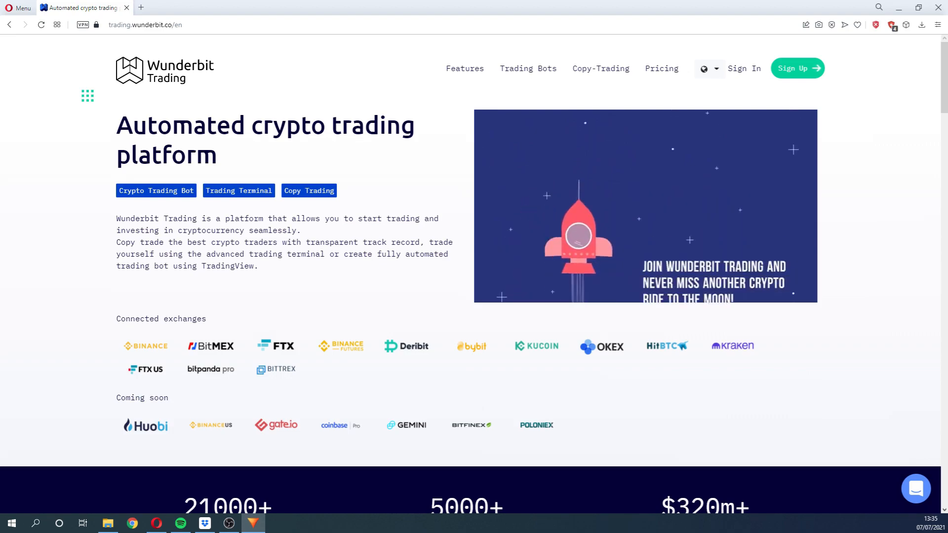
Examine the Wunderbit Trading homepage, including its connected exchanges, trading features, media coverage and copy-trading sections.
{"action": "scroll", "coordinate": [69, 353], "scroll_direction": "down", "scroll_amount": 1}
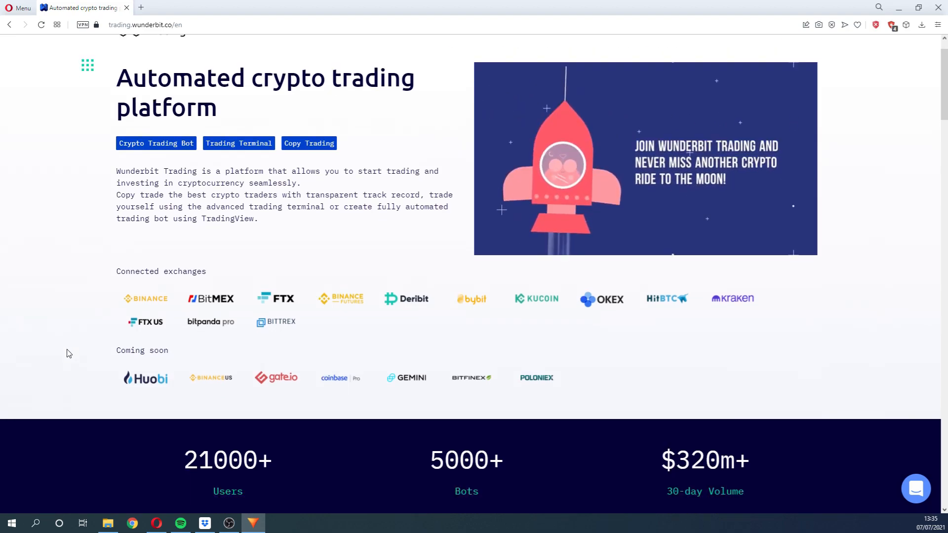
{"action": "scroll", "coordinate": [68, 353], "scroll_direction": "down", "scroll_amount": 3}
{"action": "scroll", "coordinate": [68, 353], "scroll_direction": "down", "scroll_amount": 3}
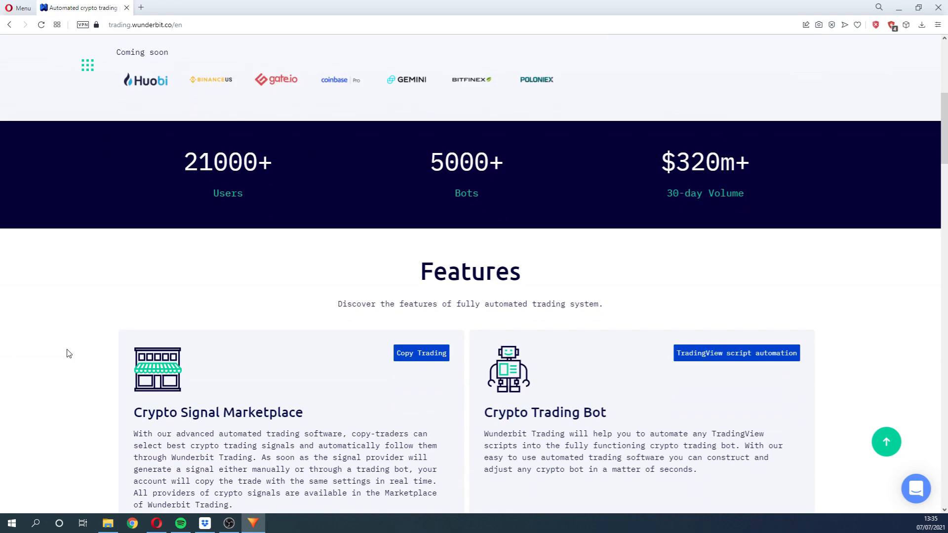
{"action": "scroll", "coordinate": [69, 353], "scroll_direction": "down", "scroll_amount": 4}
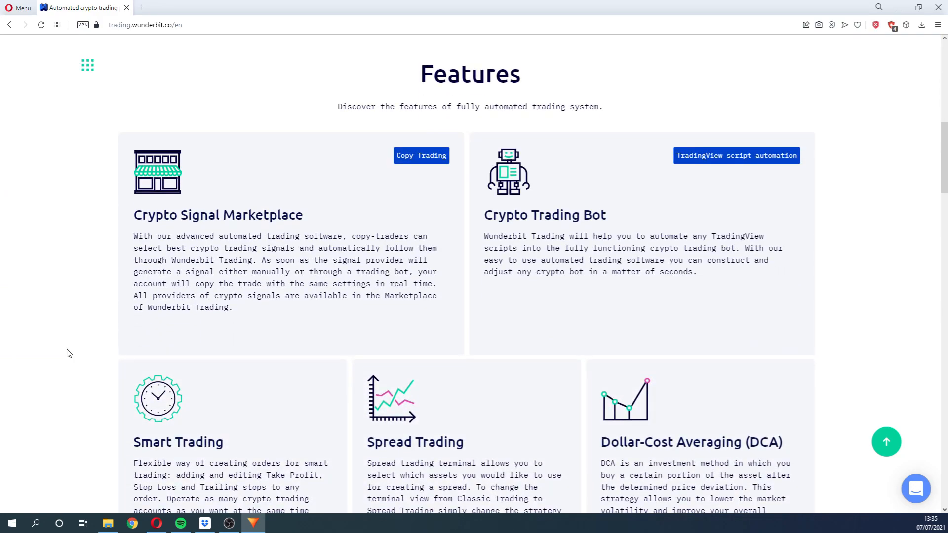
{"action": "scroll", "coordinate": [68, 354], "scroll_direction": "down", "scroll_amount": 10}
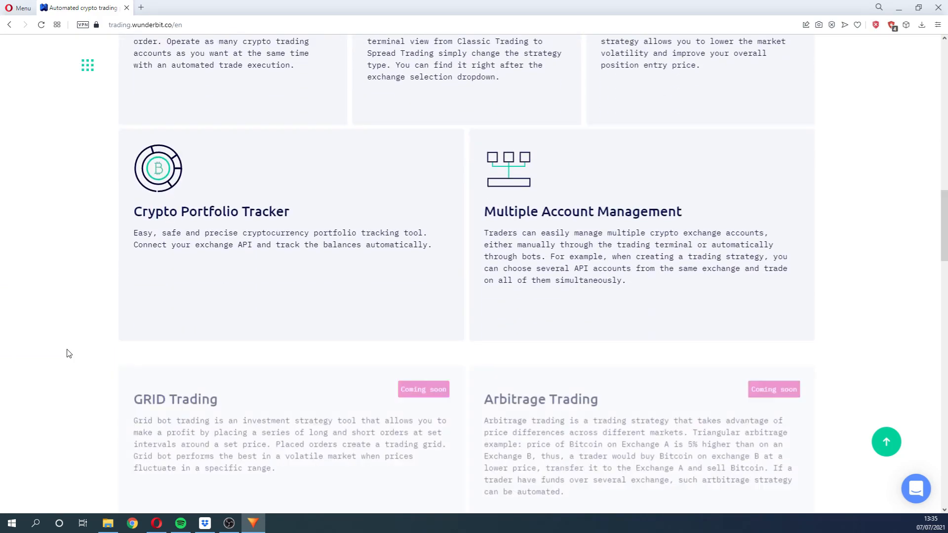
{"action": "scroll", "coordinate": [69, 353], "scroll_direction": "down", "scroll_amount": 7}
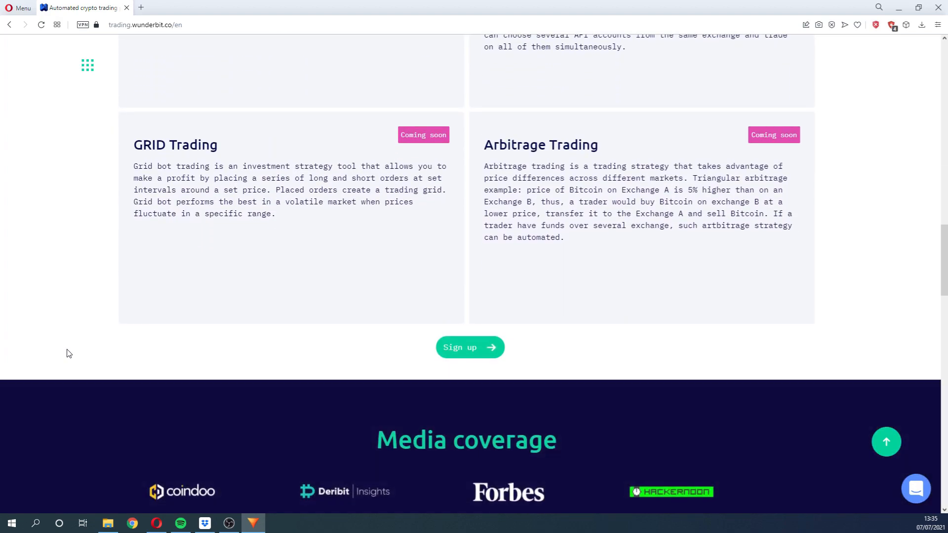
{"action": "scroll", "coordinate": [69, 353], "scroll_direction": "down", "scroll_amount": 4}
{"action": "scroll", "coordinate": [69, 353], "scroll_direction": "down", "scroll_amount": 4}
{"action": "scroll", "coordinate": [69, 353], "scroll_direction": "down", "scroll_amount": 2}
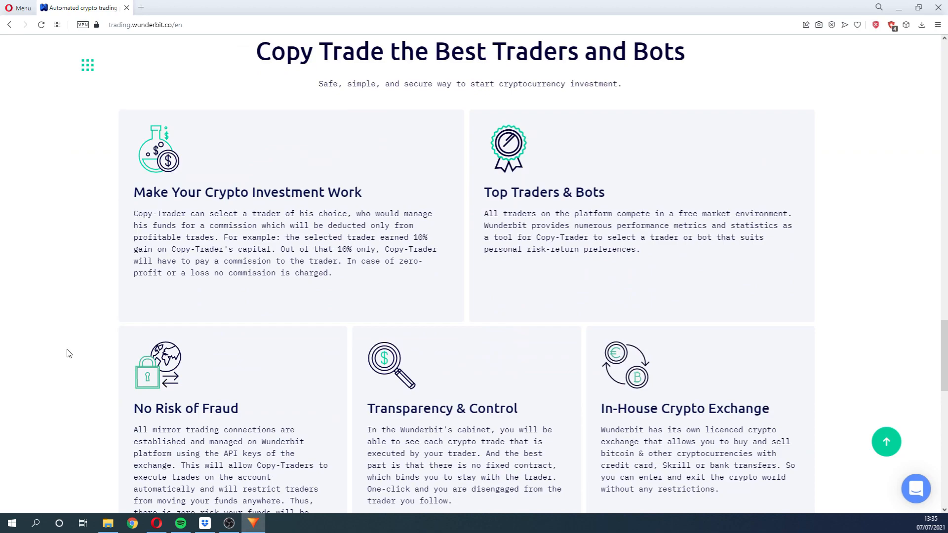
{"action": "scroll", "coordinate": [69, 353], "scroll_direction": "down", "scroll_amount": 4}
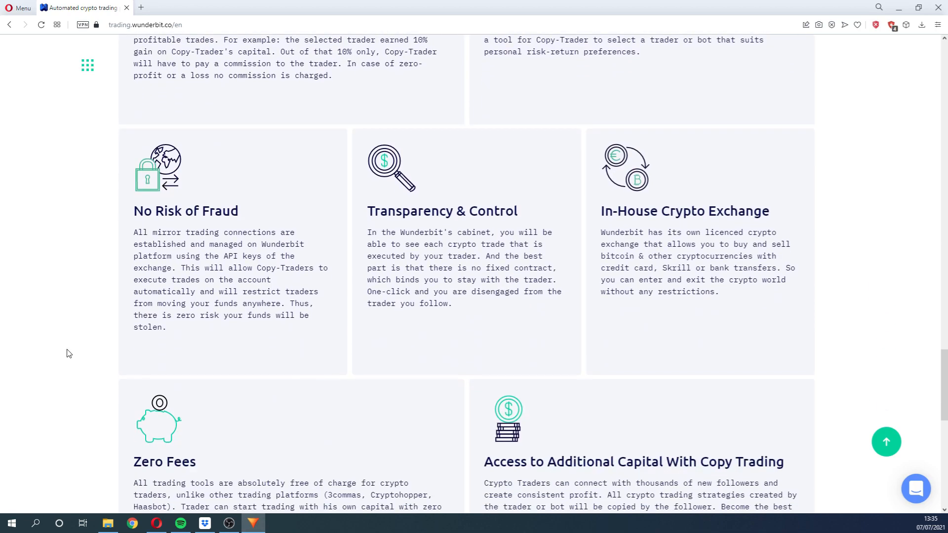
{"action": "scroll", "coordinate": [69, 353], "scroll_direction": "down", "scroll_amount": 3}
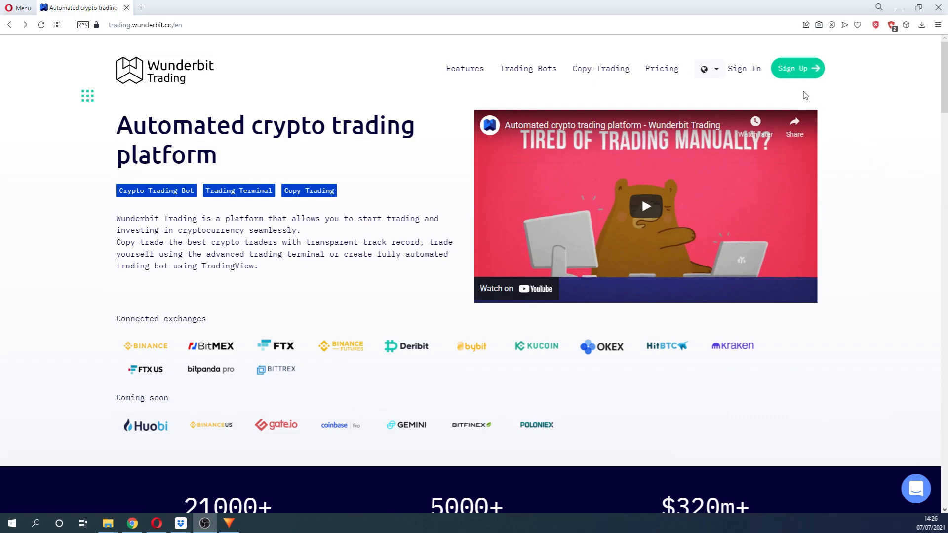
Open the sign-up form and fill in the name Wunderbit and the account's e-mail address.
{"action": "left_click", "coordinate": [794, 72]}
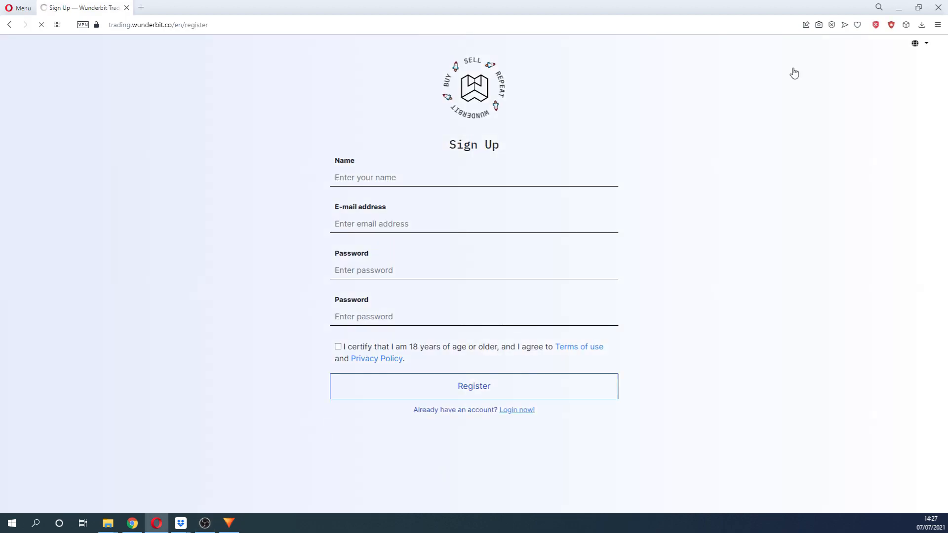
{"action": "left_click", "coordinate": [376, 179]}
{"action": "type", "text": "Wunderbit"}
{"action": "key", "text": "Tab"}
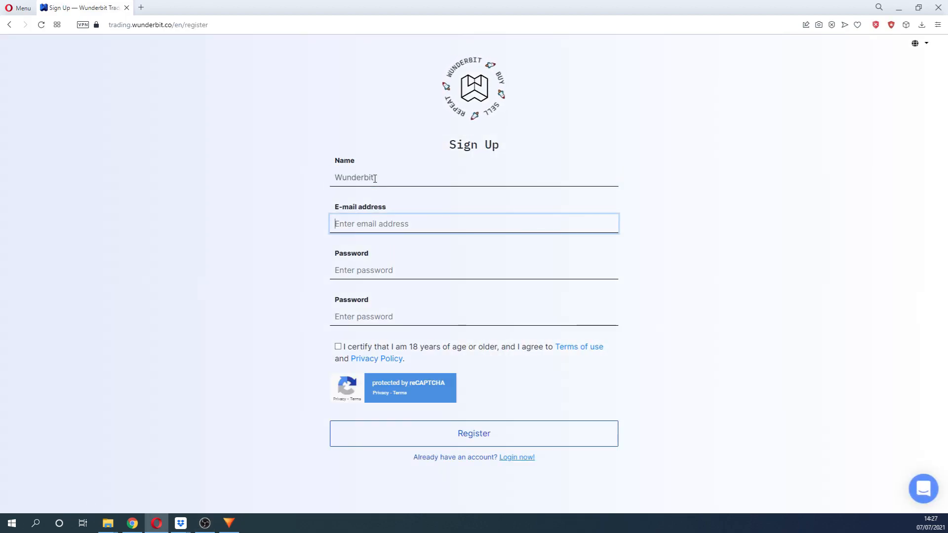
{"action": "key", "text": "ctrl+v"}
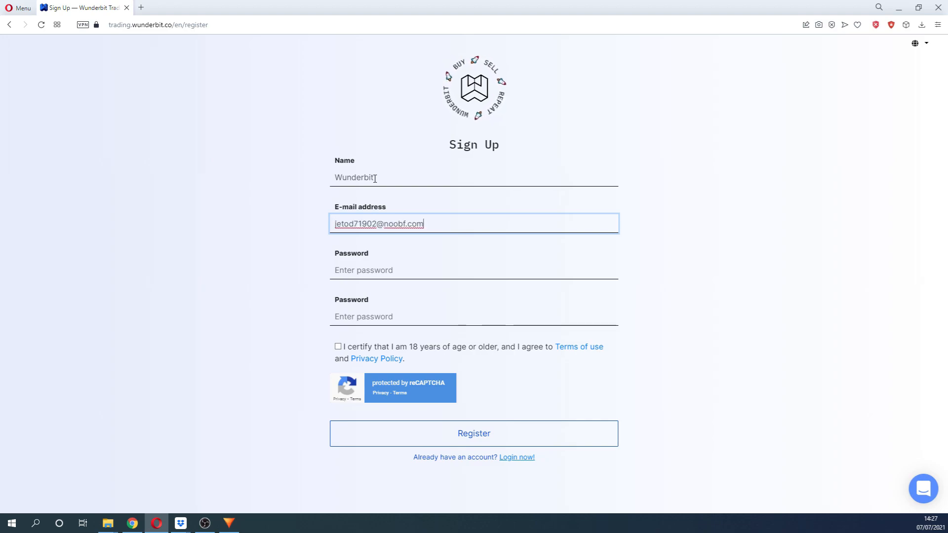
Enter and repeat the account password, accept the age and terms statement, and submit the registration.
{"action": "left_click", "coordinate": [356, 268]}
{"action": "type", "text": "•••••••••"}
{"action": "key", "text": "Tab"}
{"action": "type", "text": "•••••"}
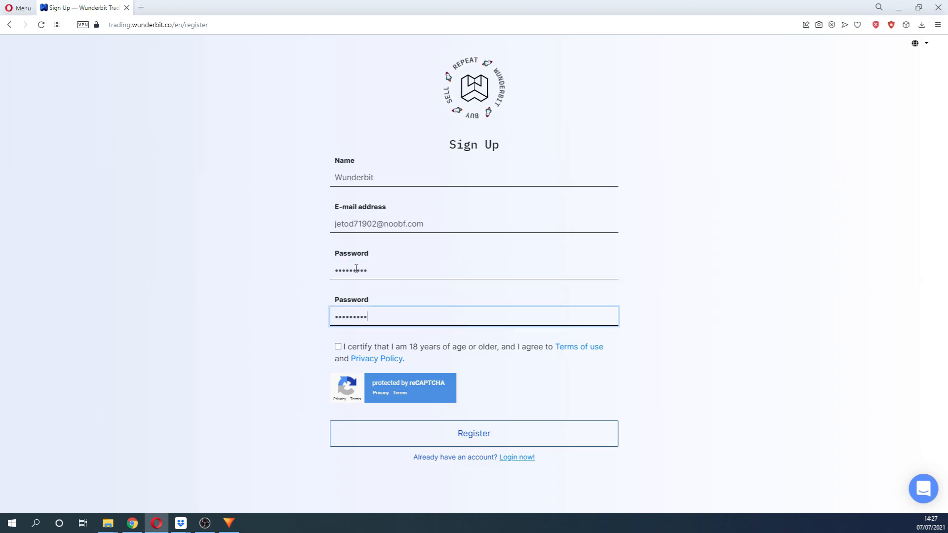
{"action": "left_click", "coordinate": [338, 346]}
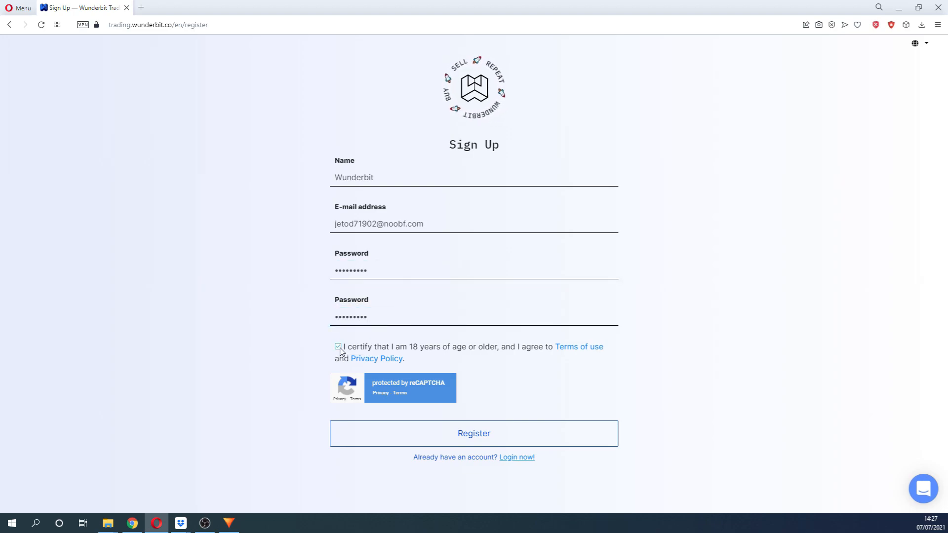
{"action": "left_click", "coordinate": [486, 441]}
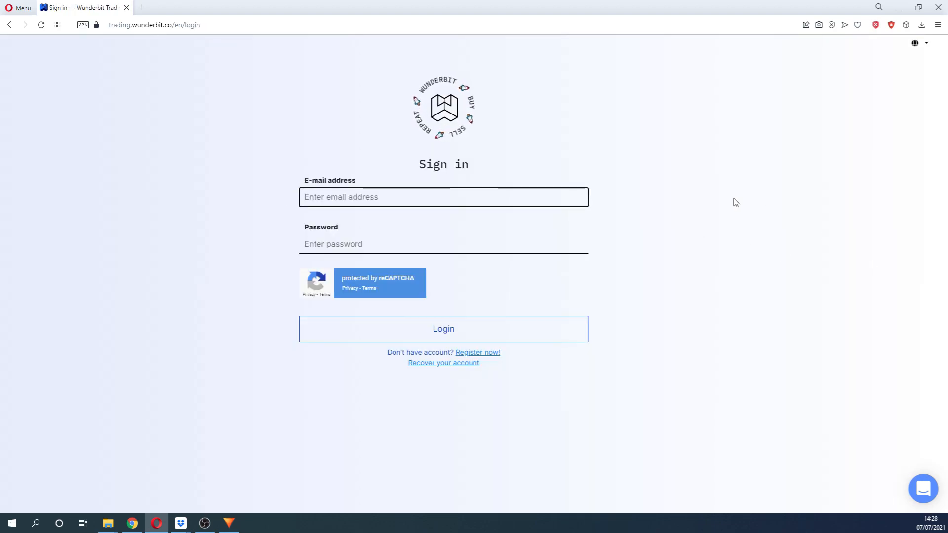
Sign in to the new account with its e-mail address and password.
{"action": "key", "text": "ctrl+v"}
{"action": "left_click", "coordinate": [406, 244]}
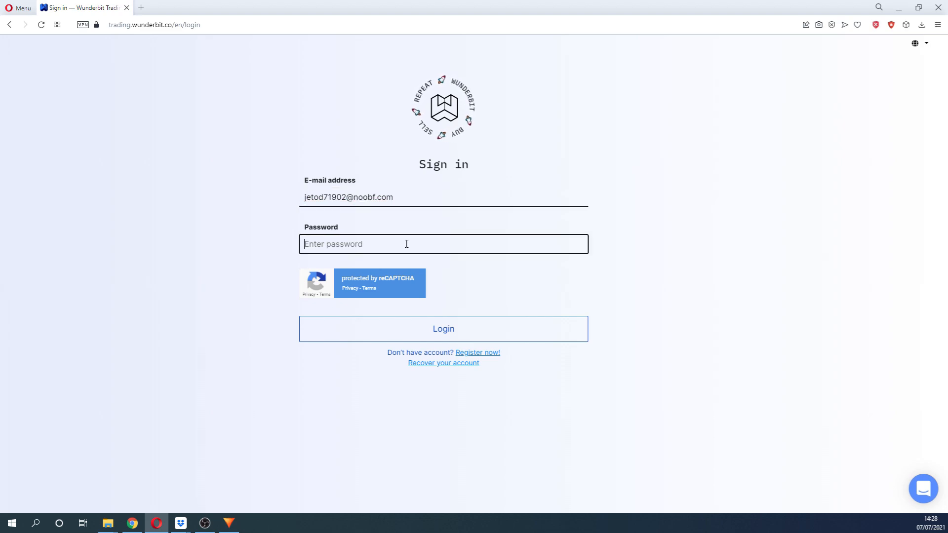
{"action": "type", "text": "***"}
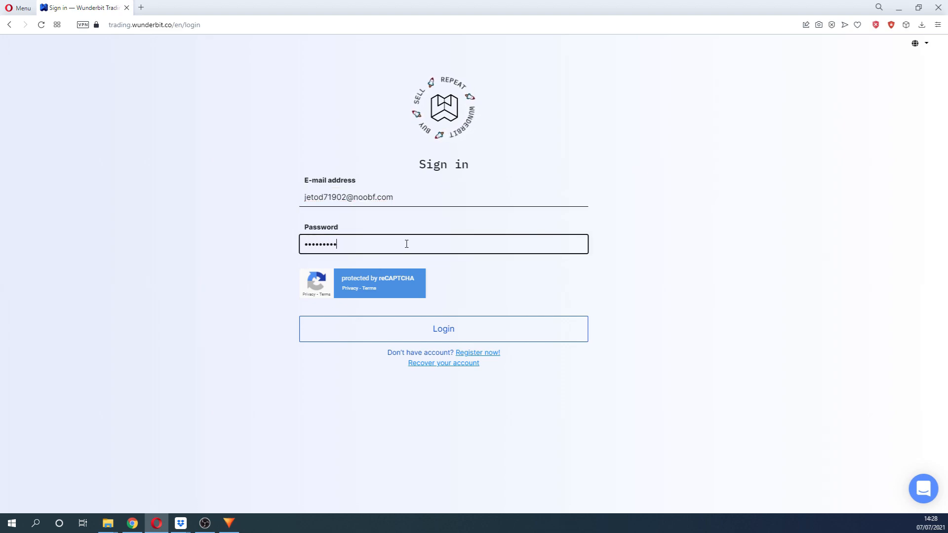
{"action": "type", "text": "******"}
{"action": "left_click", "coordinate": [484, 328]}
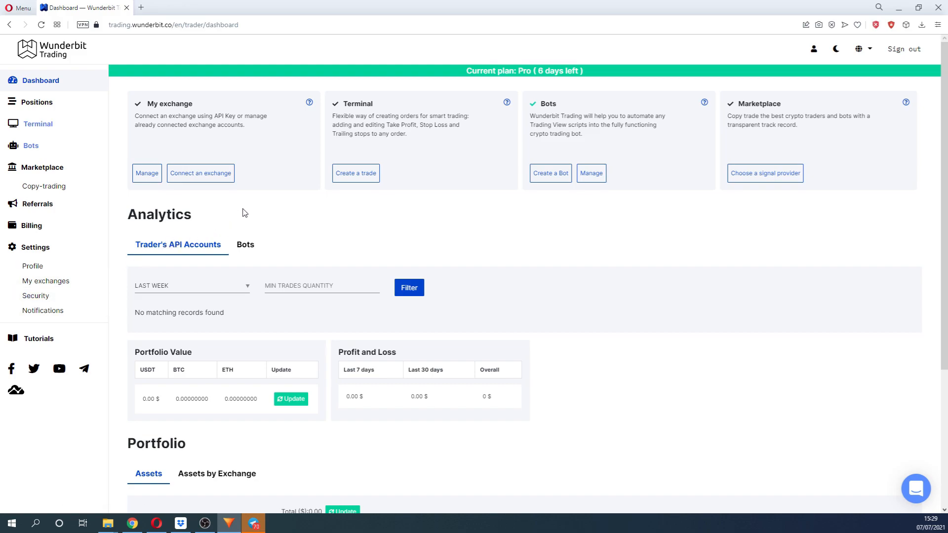
Start connecting an exchange, choosing BINANCE-FUTURES and naming the trader account Wunderbit.
{"action": "left_click", "coordinate": [219, 176]}
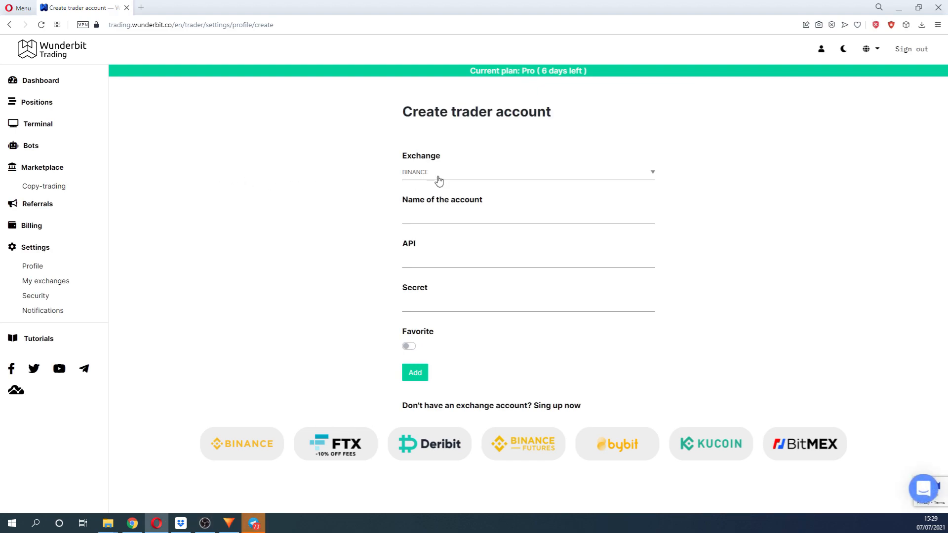
{"action": "left_click", "coordinate": [439, 180]}
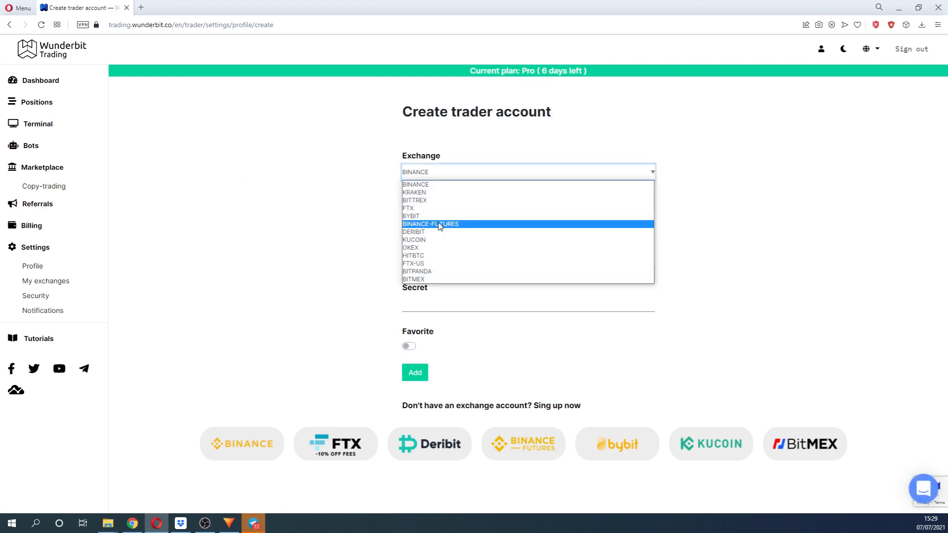
{"action": "left_click", "coordinate": [439, 224]}
{"action": "left_click", "coordinate": [439, 217]}
{"action": "type", "text": "Wunderbit"}
{"action": "key", "text": "Tab"}
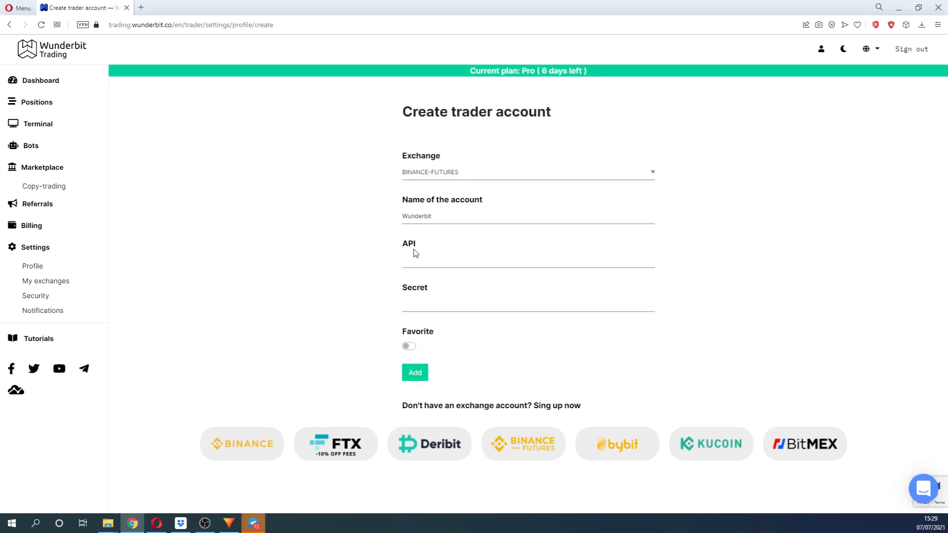
Paste the exchange's API key and API secret into the trader account form and add the account.
{"action": "left_click", "coordinate": [429, 261]}
{"action": "key", "text": "ctrl+v"}
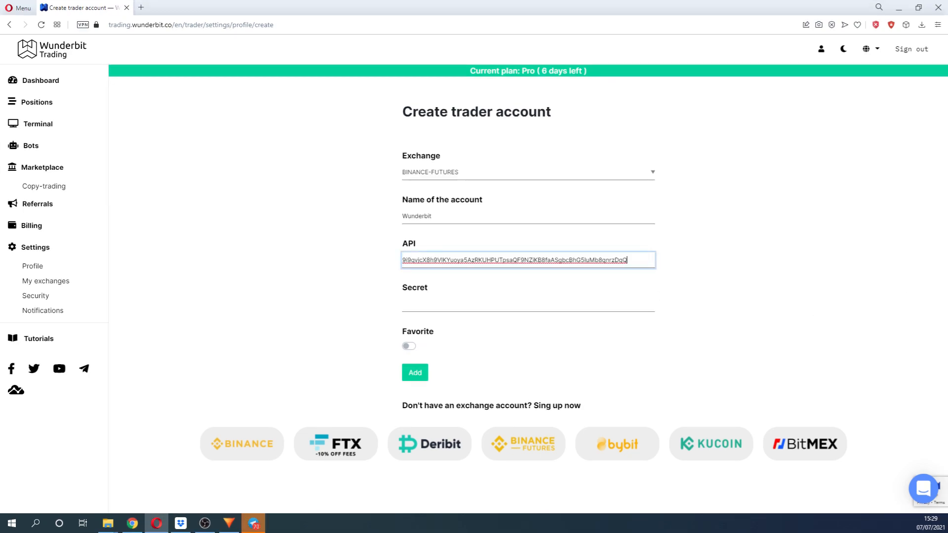
{"action": "left_click", "coordinate": [425, 302]}
{"action": "key", "text": "ctrl+v"}
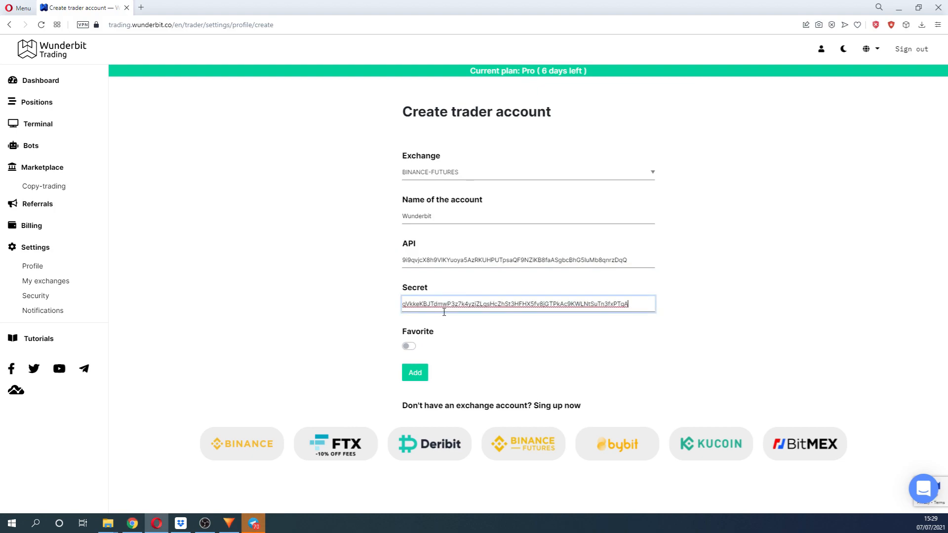
{"action": "left_click", "coordinate": [452, 338]}
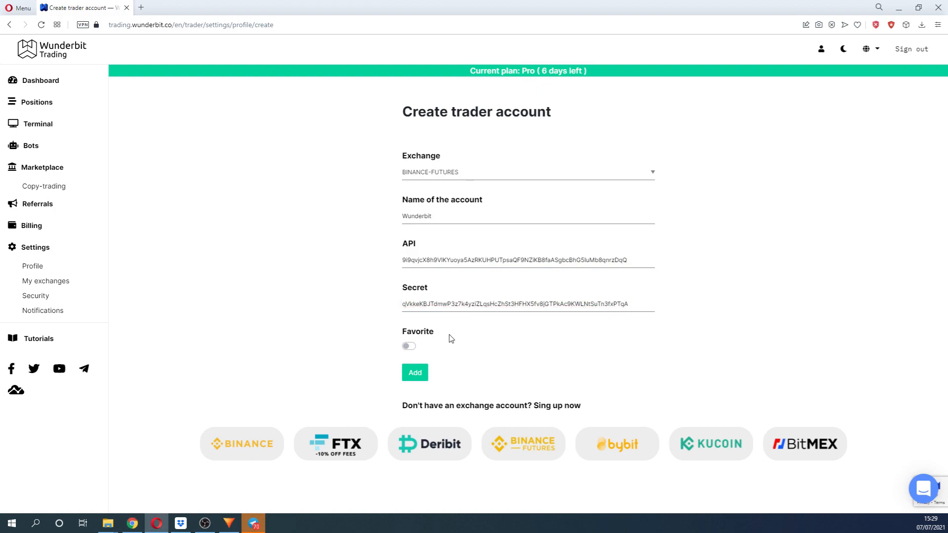
{"action": "left_click", "coordinate": [414, 373]}
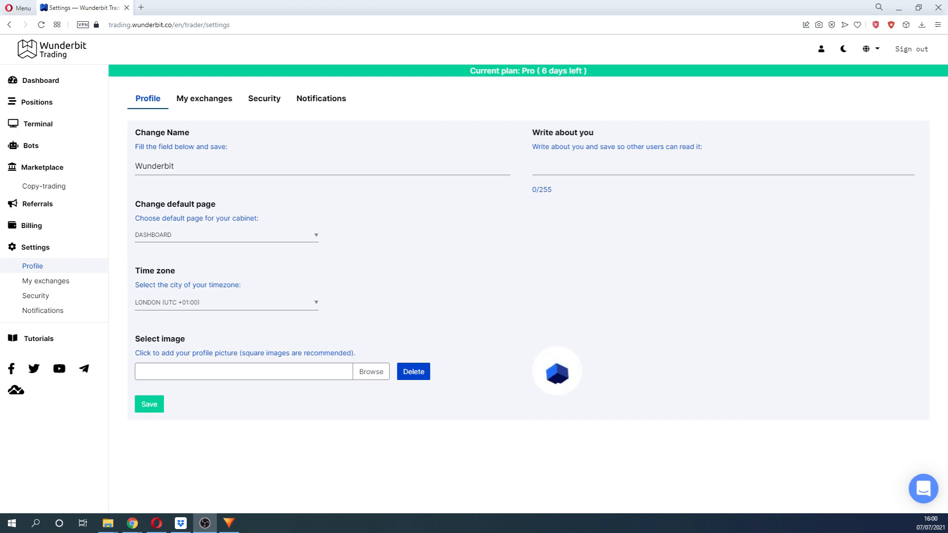
Change the profile name to "Wunderbit Test" in the profile settings.
{"action": "left_click", "coordinate": [337, 169]}
{"action": "left_click_drag", "start_coordinate": [190, 166], "coordinate": [121, 166]}
{"action": "key", "text": "BackSpace"}
{"action": "type", "text": "Wunderbit"}
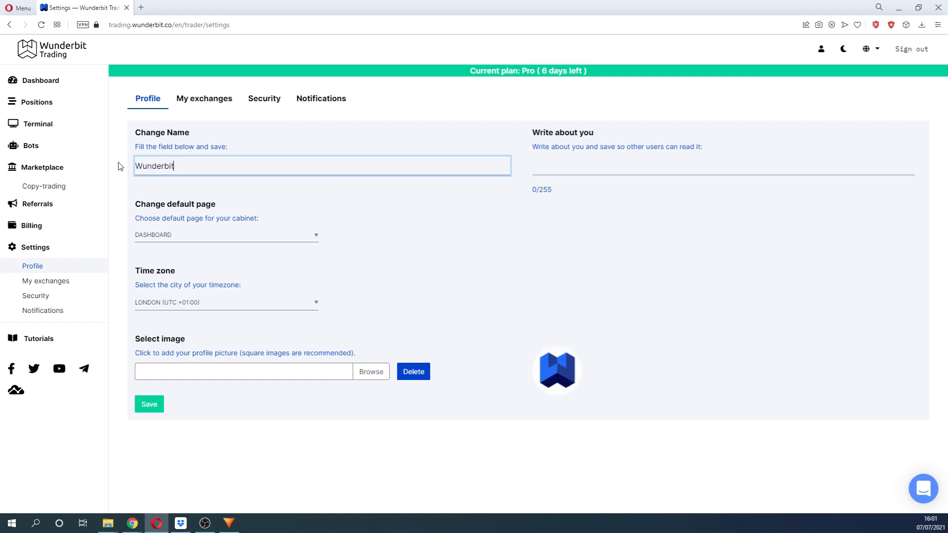
{"action": "type", "text": " Test"}
Review the default page and time zone choices, keeping Dashboard and London (UTC +01:00).
{"action": "left_click", "coordinate": [196, 235]}
{"action": "left_click", "coordinate": [186, 255]}
{"action": "left_click", "coordinate": [180, 236]}
{"action": "left_click", "coordinate": [176, 247]}
{"action": "left_click", "coordinate": [214, 302]}
{"action": "scroll", "coordinate": [231, 338], "scroll_direction": "down", "scroll_amount": 6}
{"action": "scroll", "coordinate": [231, 338], "scroll_direction": "up", "scroll_amount": 4}
{"action": "left_click", "coordinate": [349, 302]}
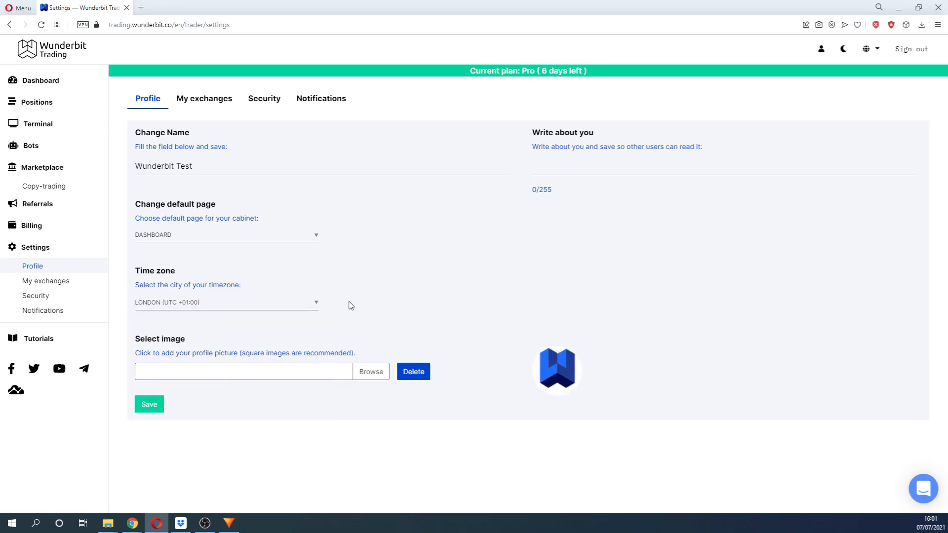
Fill in the profile's about text with "Buy Sell Repeat (c) Wunderbit".
{"action": "left_click", "coordinate": [570, 168]}
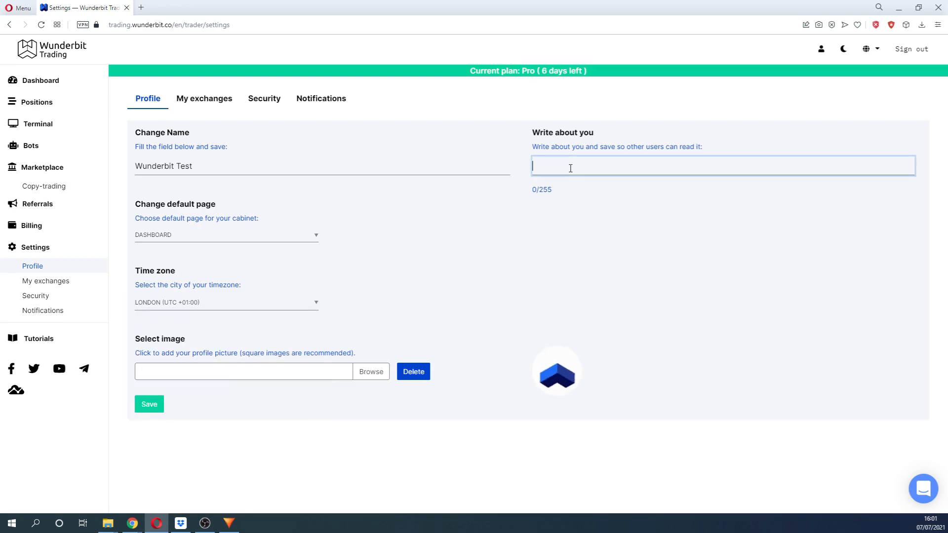
{"action": "type", "text": "Buy Sel"}
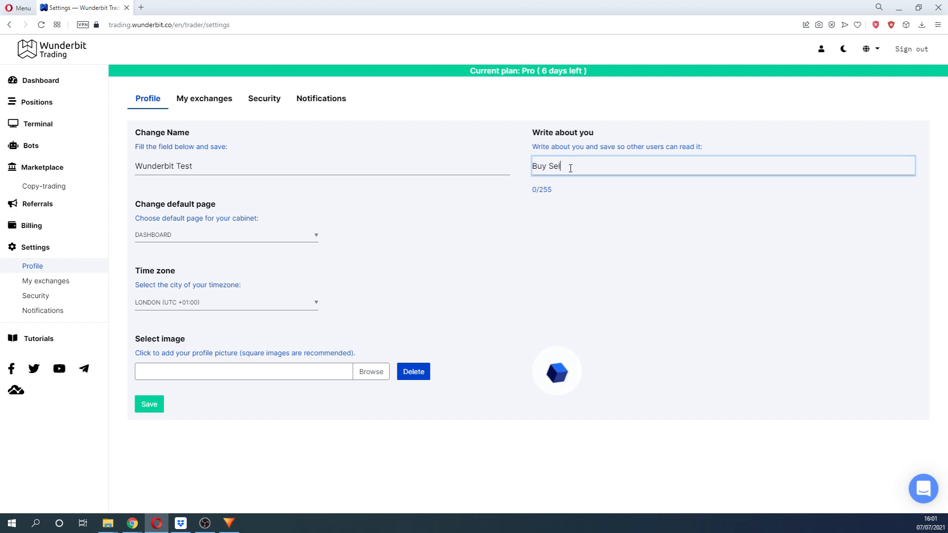
{"action": "type", "text": "l Repeat ("}
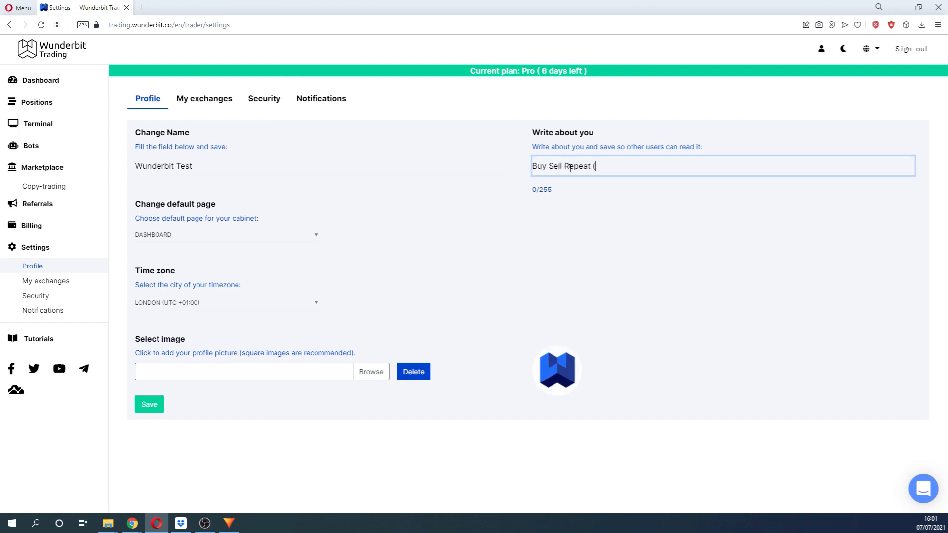
{"action": "type", "text": "c) Wunderbit"}
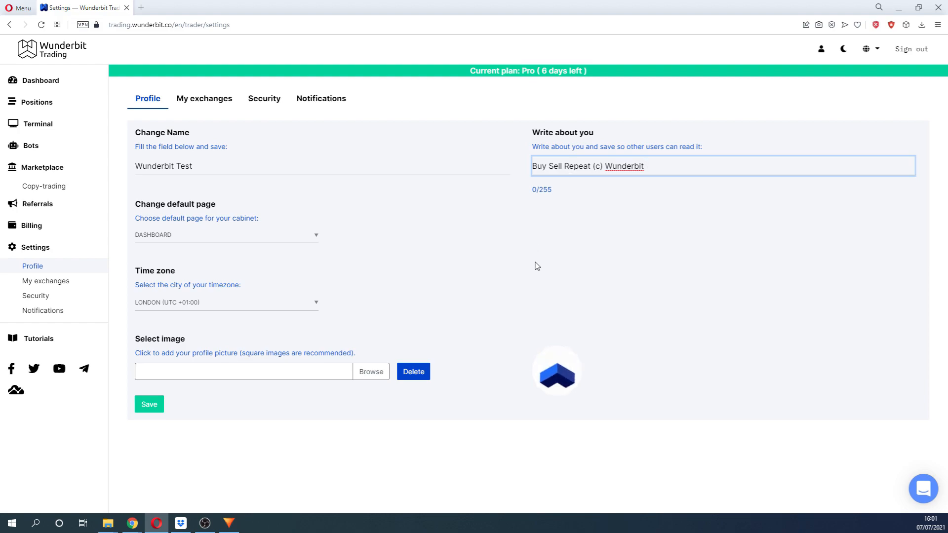
Show the connected exchanges and refresh the balances of the Wunderbit BINANCE-FUTURES account.
{"action": "left_click", "coordinate": [206, 102]}
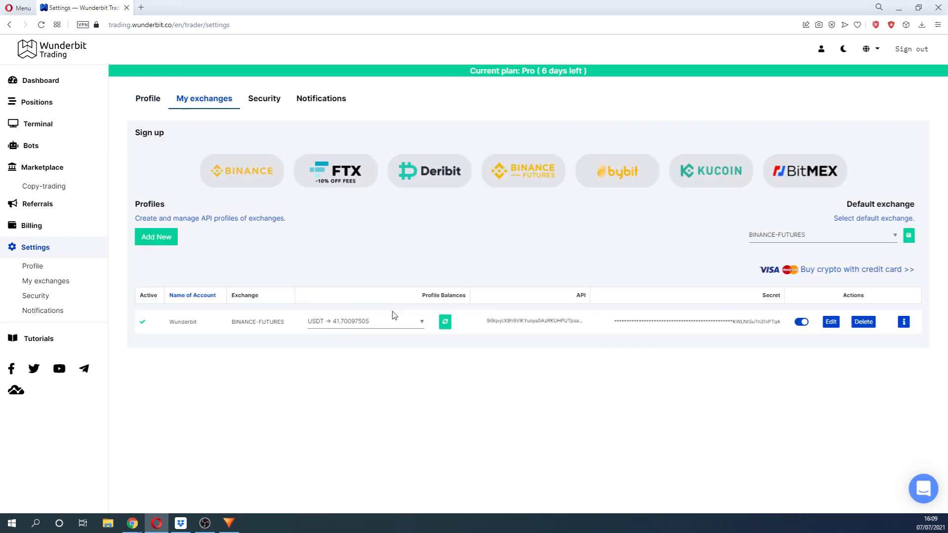
{"action": "left_click", "coordinate": [445, 325]}
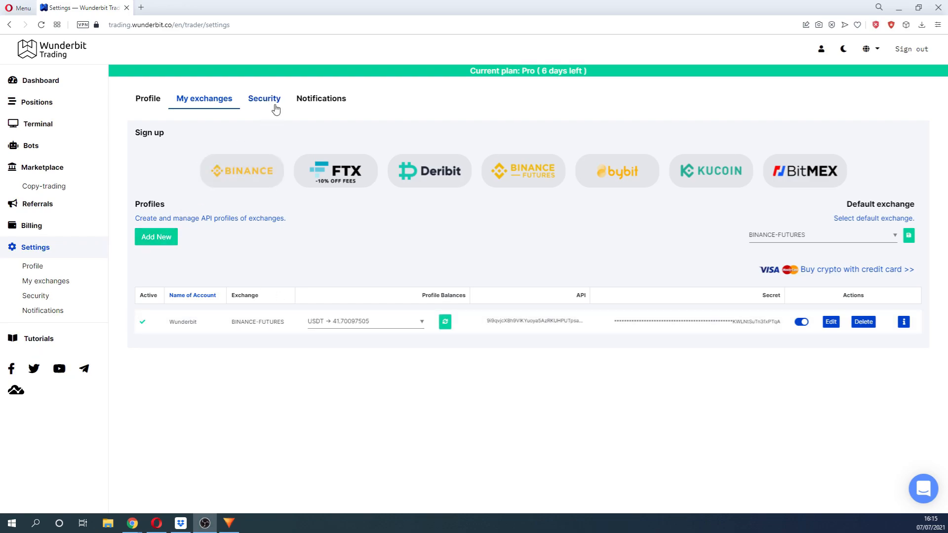
View the security settings with the two-factor authentication setup, and the email notification preferences.
{"action": "left_click", "coordinate": [274, 105]}
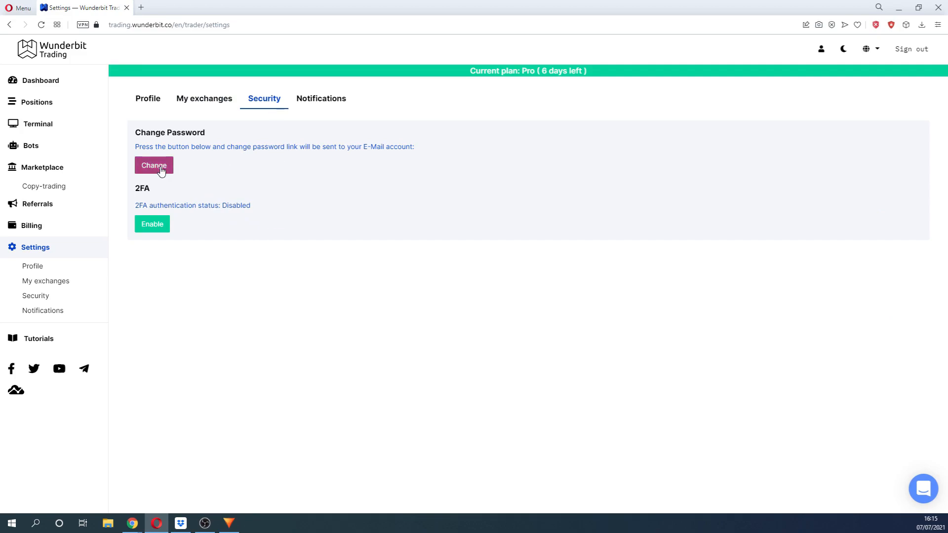
{"action": "left_click", "coordinate": [156, 227]}
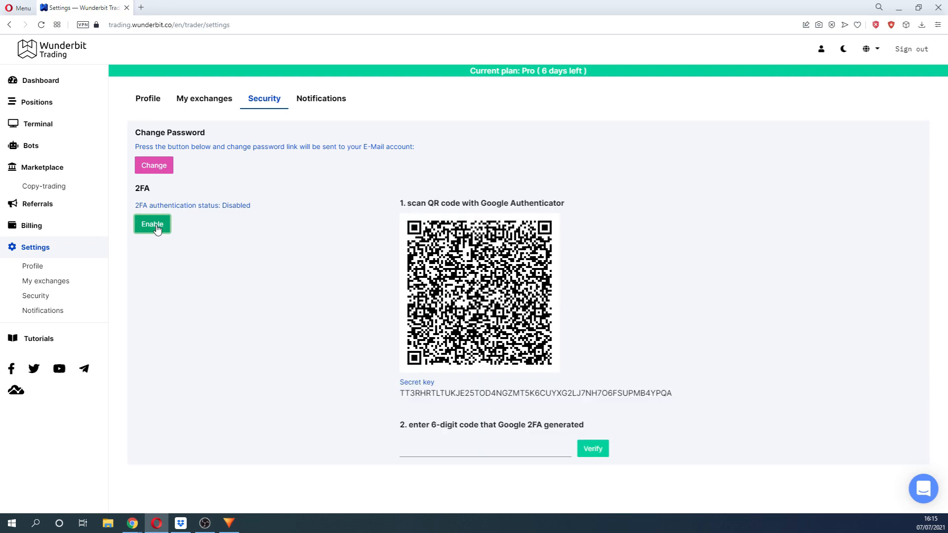
{"action": "left_click", "coordinate": [316, 99]}
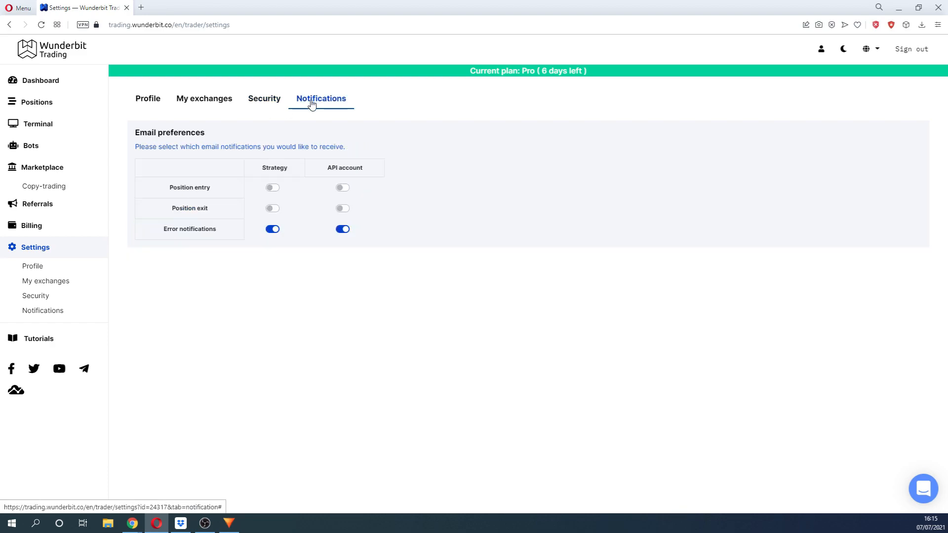
Try enabling the position entry and exit email notifications for strategies and API accounts, and switch them back off.
{"action": "left_click", "coordinate": [272, 189]}
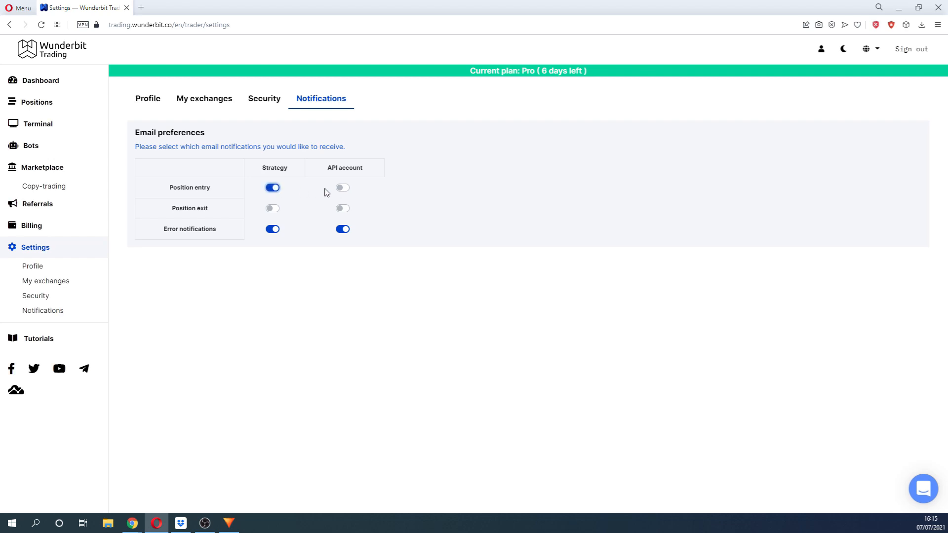
{"action": "left_click", "coordinate": [341, 188]}
{"action": "left_click", "coordinate": [342, 208]}
{"action": "left_click", "coordinate": [274, 189]}
{"action": "left_click", "coordinate": [344, 190]}
{"action": "left_click", "coordinate": [274, 209]}
{"action": "left_click", "coordinate": [344, 210]}
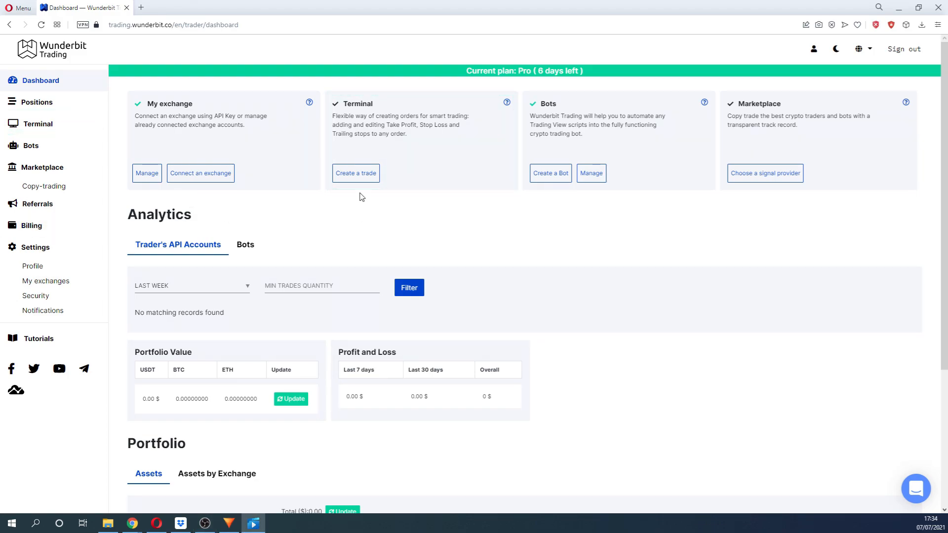
Start a new trade in the terminal on the BINANCE-FUTURES exchange, keeping the Wunderbit API profile selected.
{"action": "left_click", "coordinate": [359, 177]}
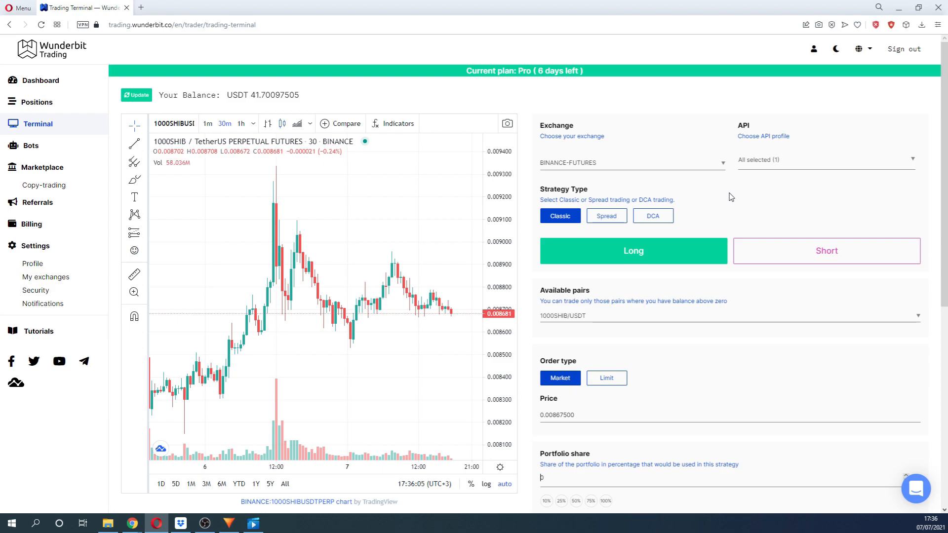
{"action": "left_click", "coordinate": [723, 164]}
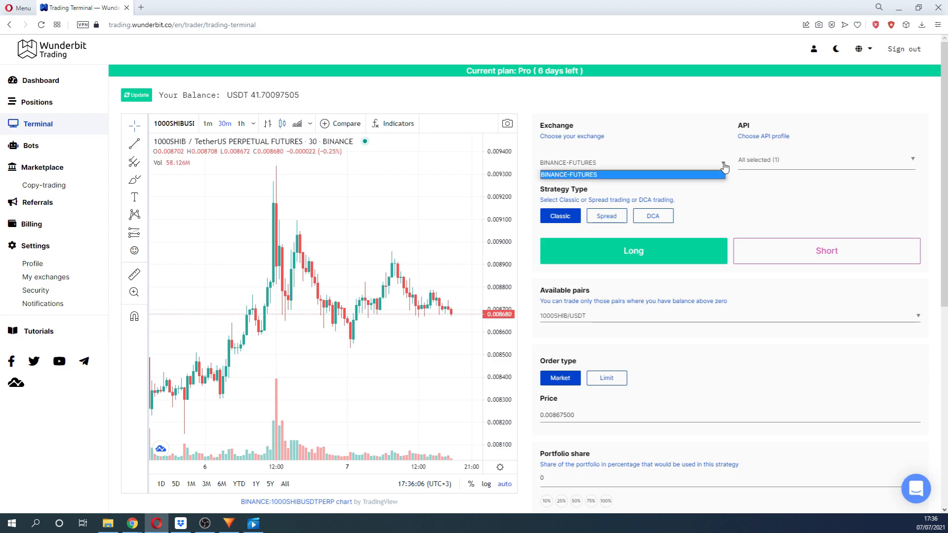
{"action": "left_click", "coordinate": [674, 175]}
{"action": "left_click", "coordinate": [911, 164]}
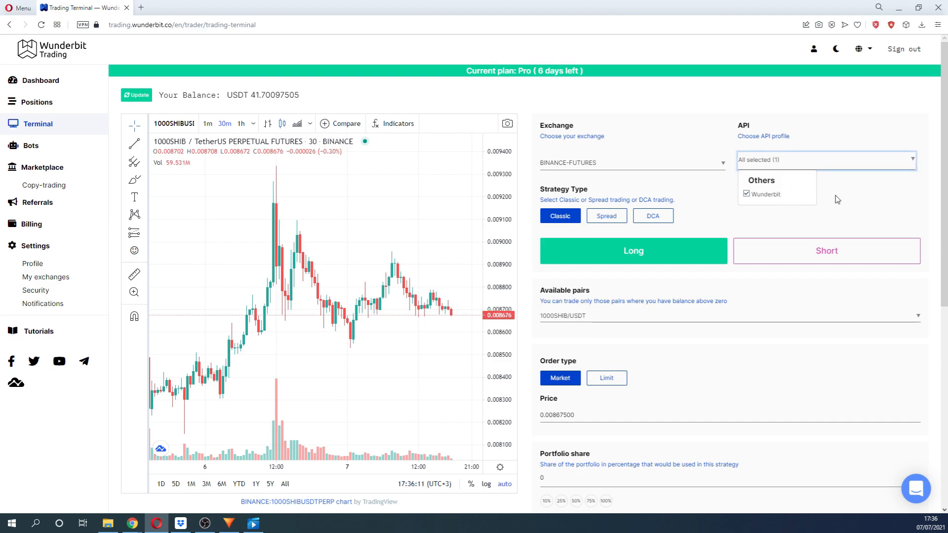
{"action": "left_click", "coordinate": [912, 161]}
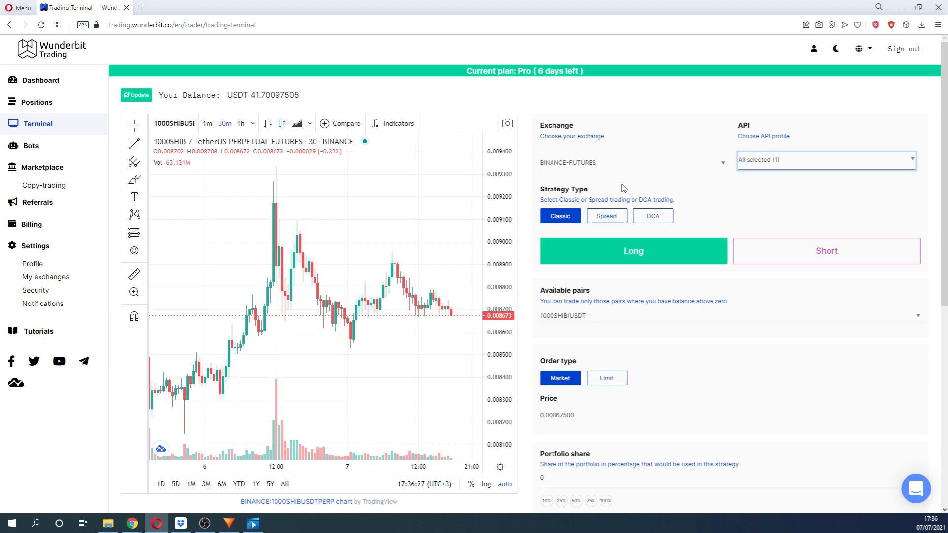
View the Spread and DCA strategy forms and return to the Classic strategy type.
{"action": "left_click", "coordinate": [598, 218]}
{"action": "left_click", "coordinate": [570, 221]}
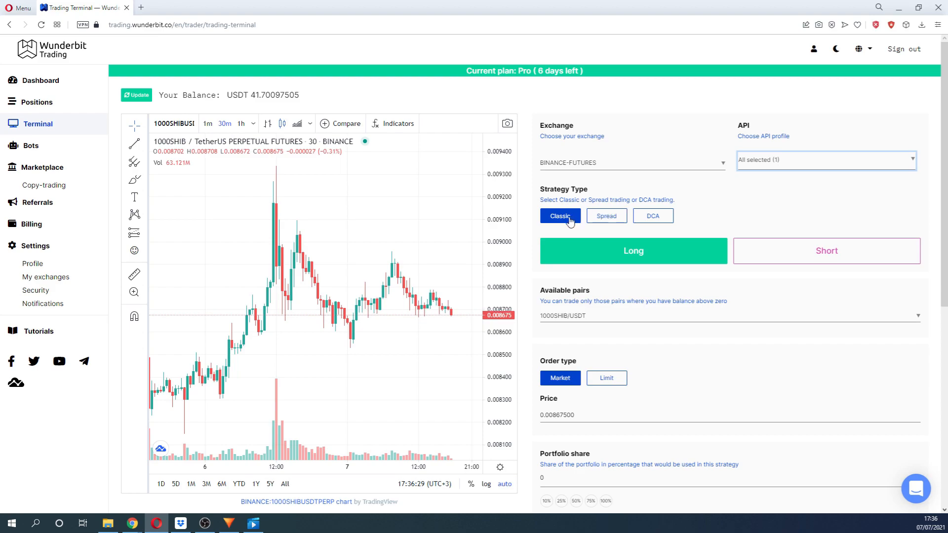
{"action": "left_click", "coordinate": [601, 220]}
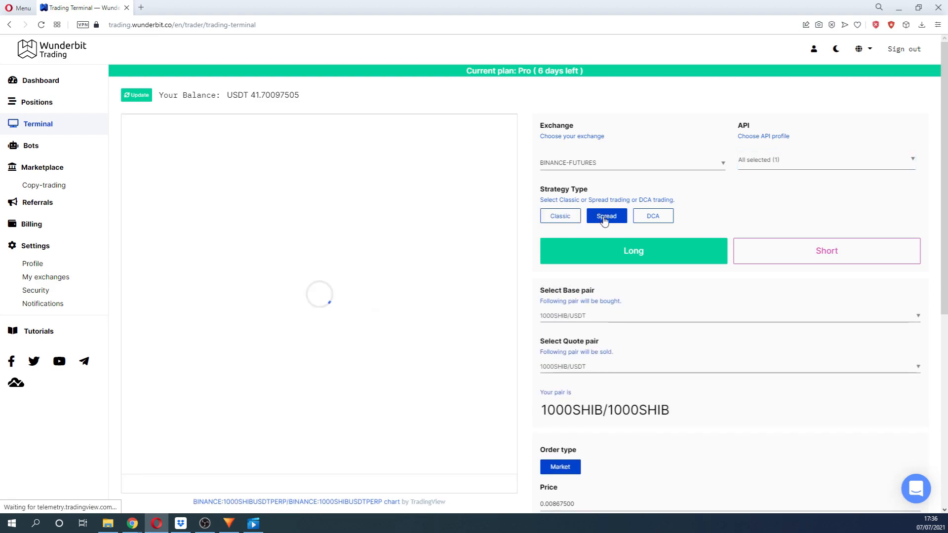
{"action": "left_click", "coordinate": [652, 217]}
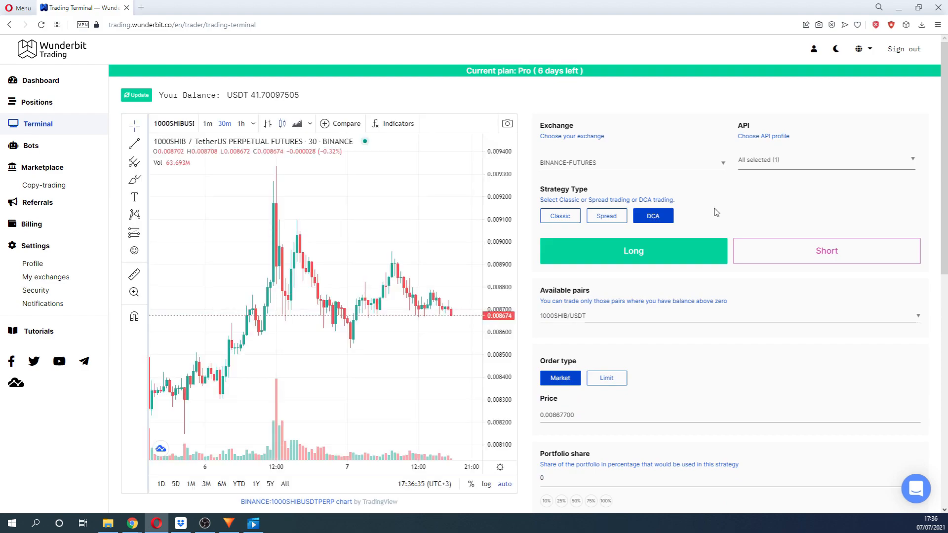
{"action": "left_click", "coordinate": [562, 217]}
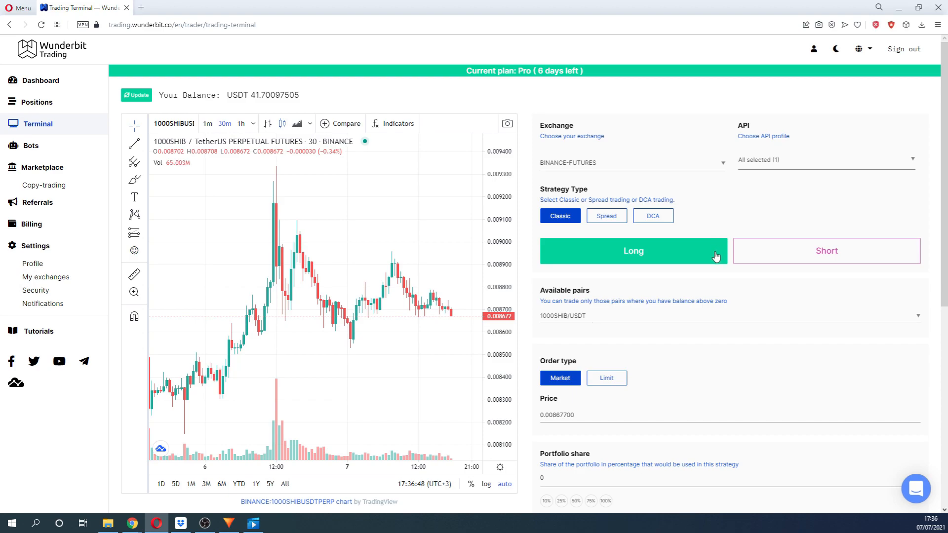
Set the trade direction to Long, after trying Short, and choose AAVE/USDT as the trading pair.
{"action": "left_click", "coordinate": [785, 258]}
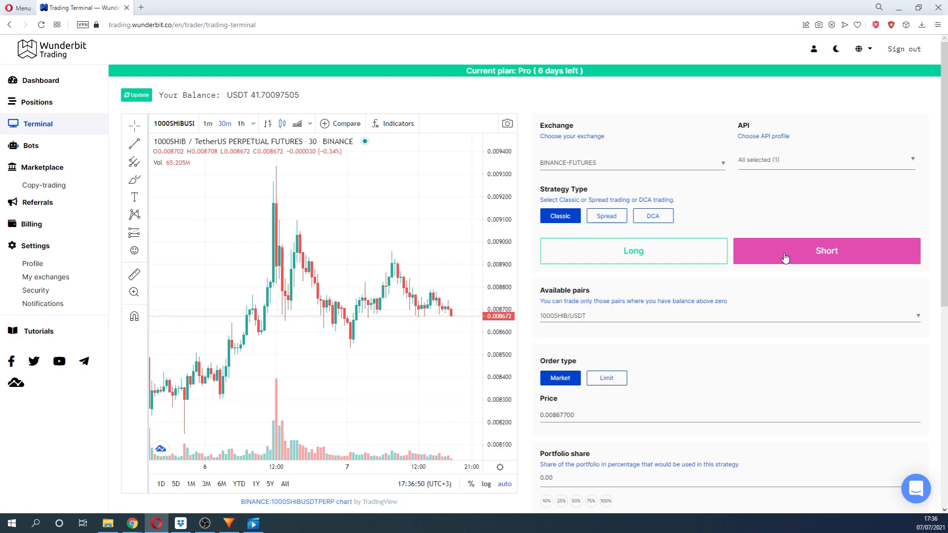
{"action": "left_click", "coordinate": [687, 252]}
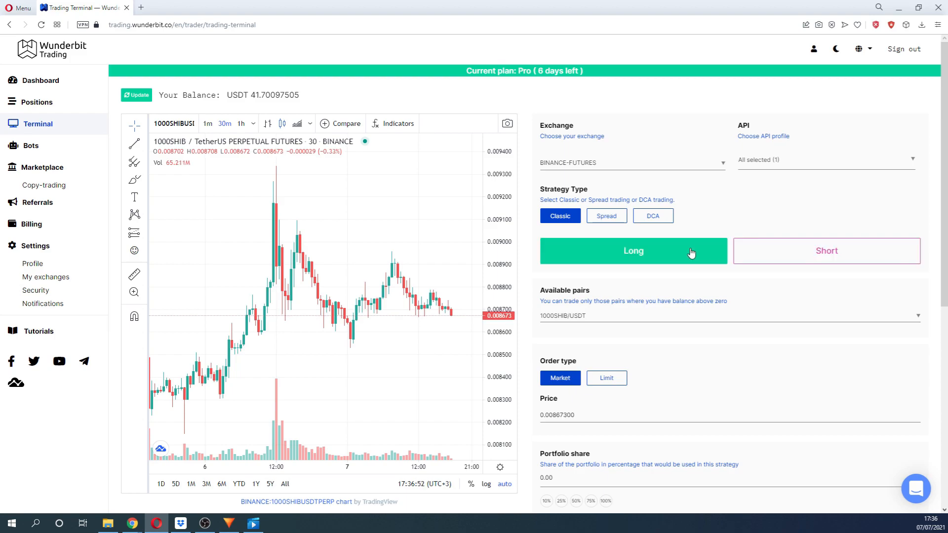
{"action": "left_click", "coordinate": [630, 319]}
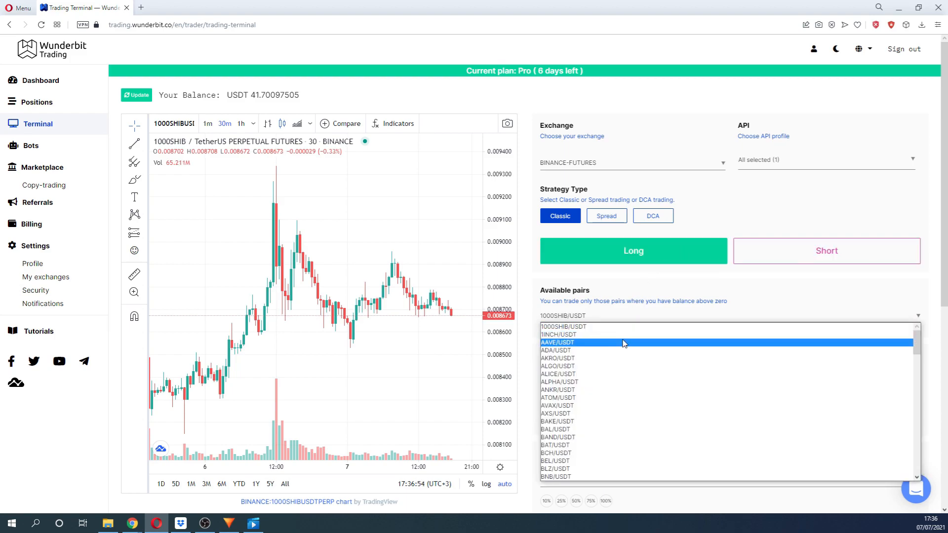
{"action": "left_click", "coordinate": [624, 345]}
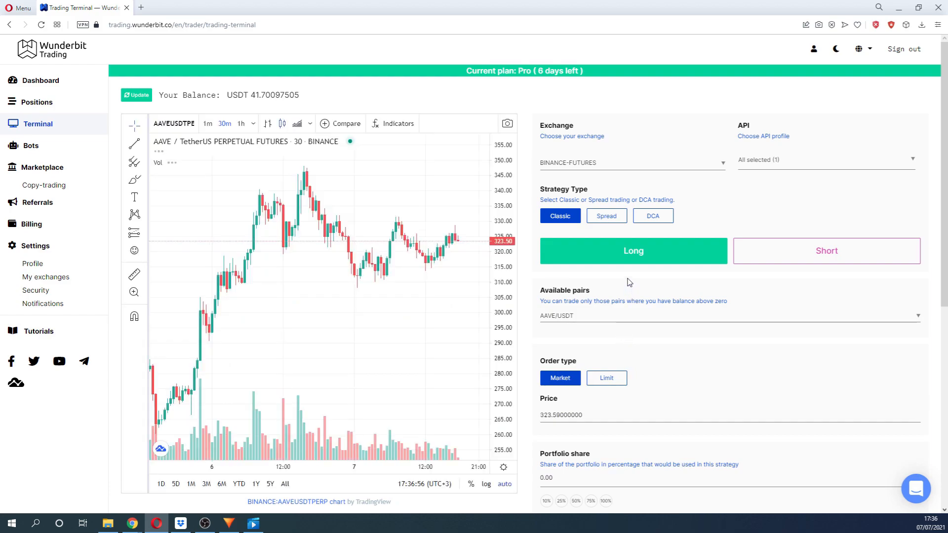
Try a Limit order at price 323.94 with a time in force of 10 and 15 minutes, and return to Market.
{"action": "scroll", "coordinate": [629, 282], "scroll_direction": "down", "scroll_amount": 1}
{"action": "scroll", "coordinate": [629, 283], "scroll_direction": "down", "scroll_amount": 2}
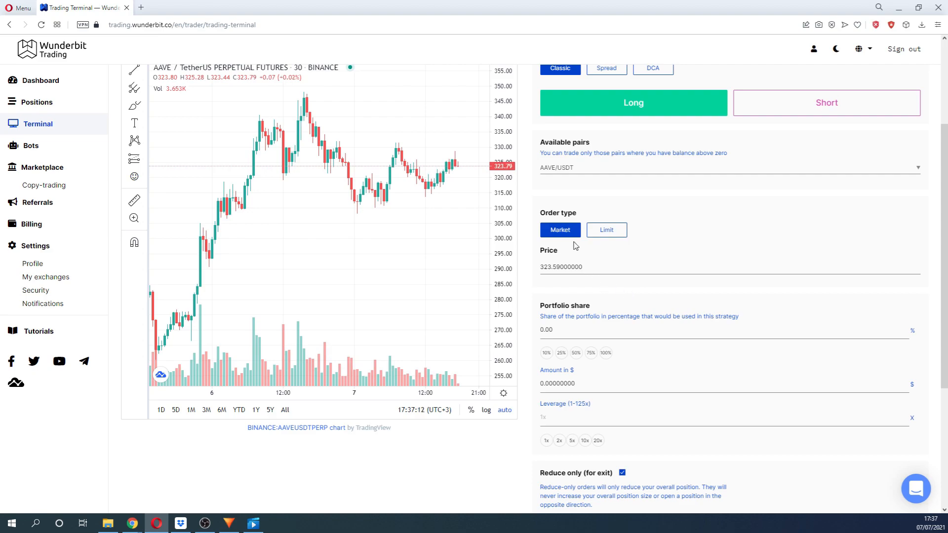
{"action": "left_click", "coordinate": [608, 232]}
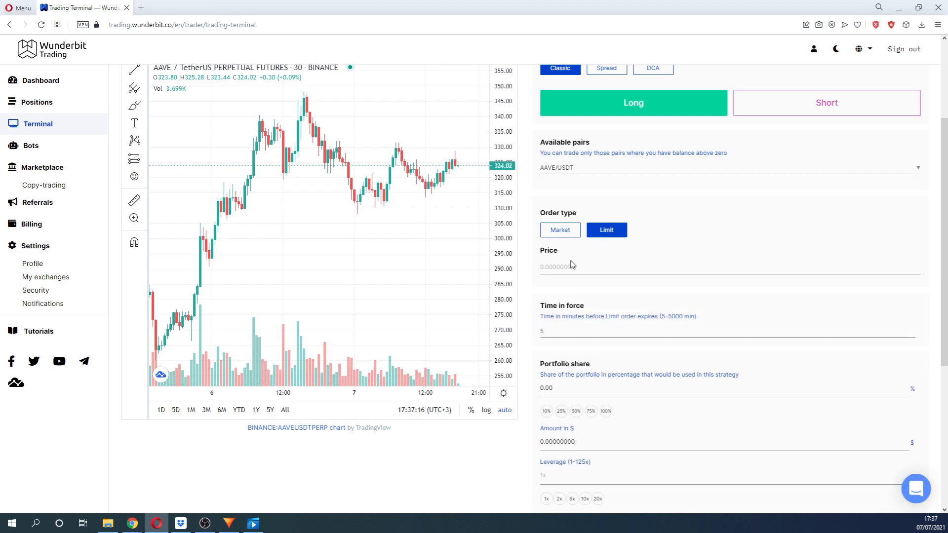
{"action": "type", "text": "323.94"}
{"action": "left_click", "coordinate": [559, 334]}
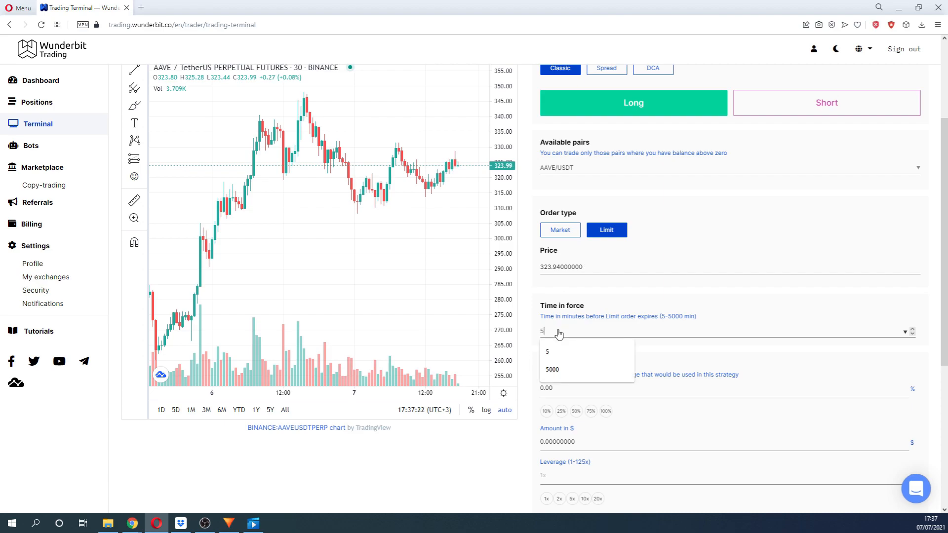
{"action": "key", "text": "BackSpace"}
{"action": "type", "text": "1"}
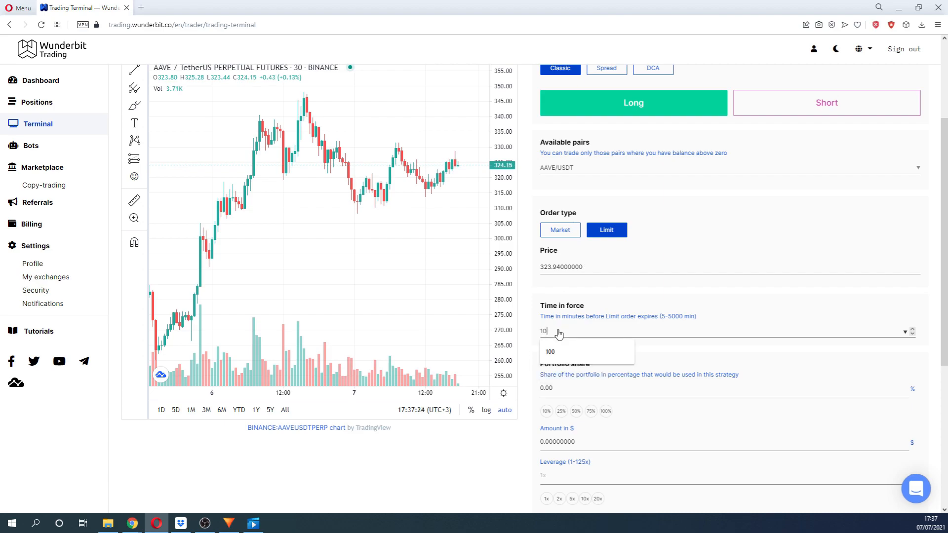
{"action": "type", "text": "5"}
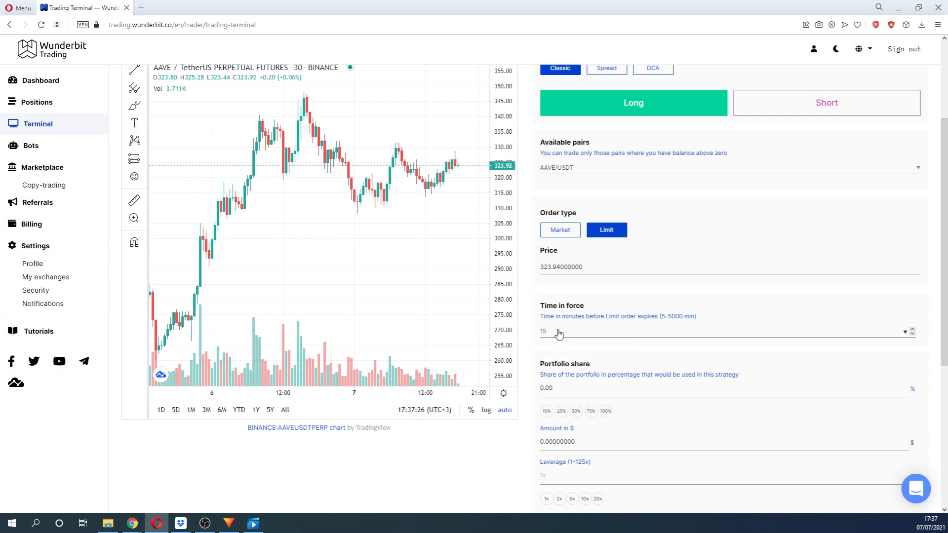
{"action": "key", "text": "BackSpace"}
{"action": "key", "text": "BackSpace"}
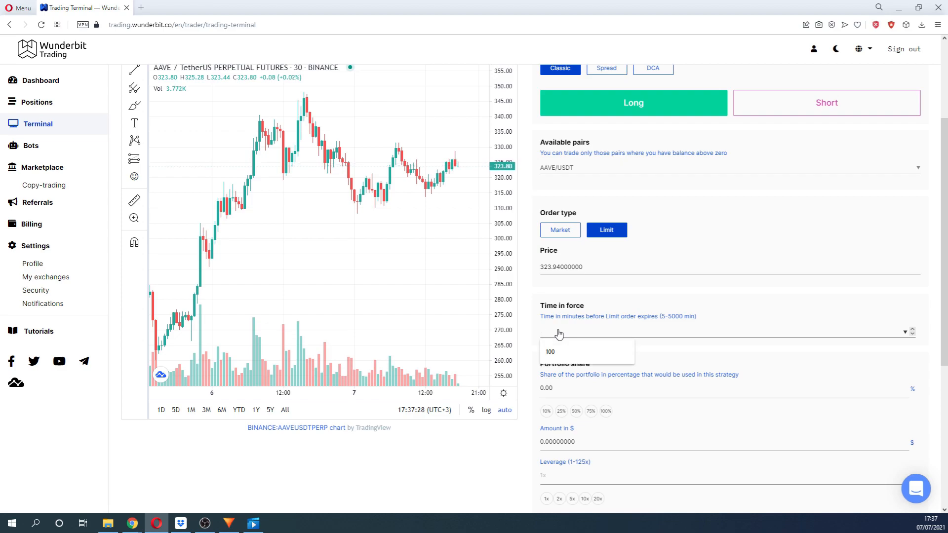
{"action": "left_click", "coordinate": [560, 230]}
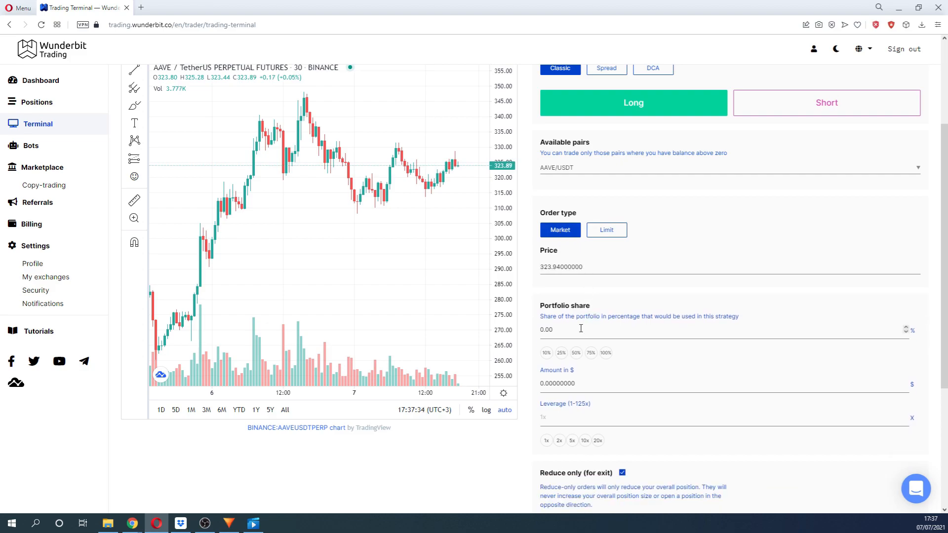
Try portfolio shares of 10%, 25%, 50% and 55%, and an amount of $20.
{"action": "left_click", "coordinate": [545, 352]}
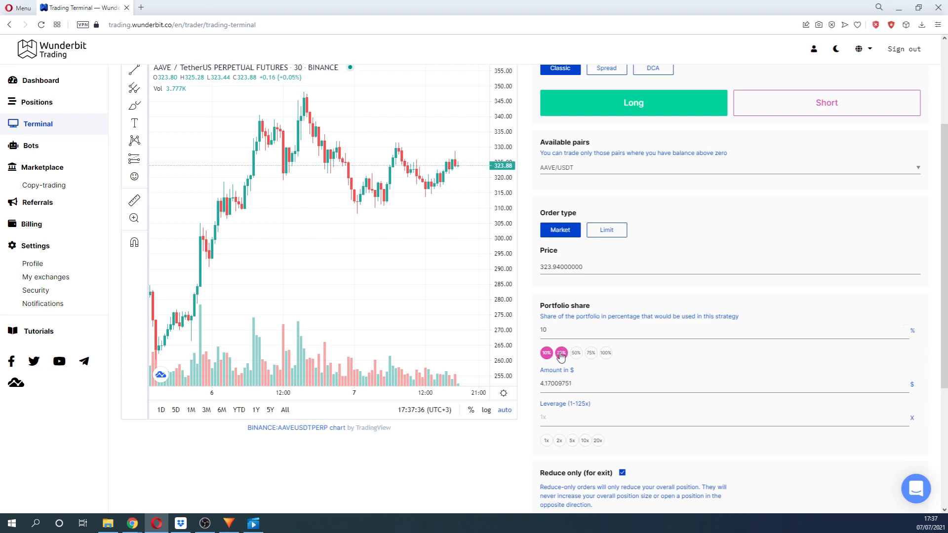
{"action": "left_click", "coordinate": [561, 353]}
{"action": "left_click", "coordinate": [574, 354]}
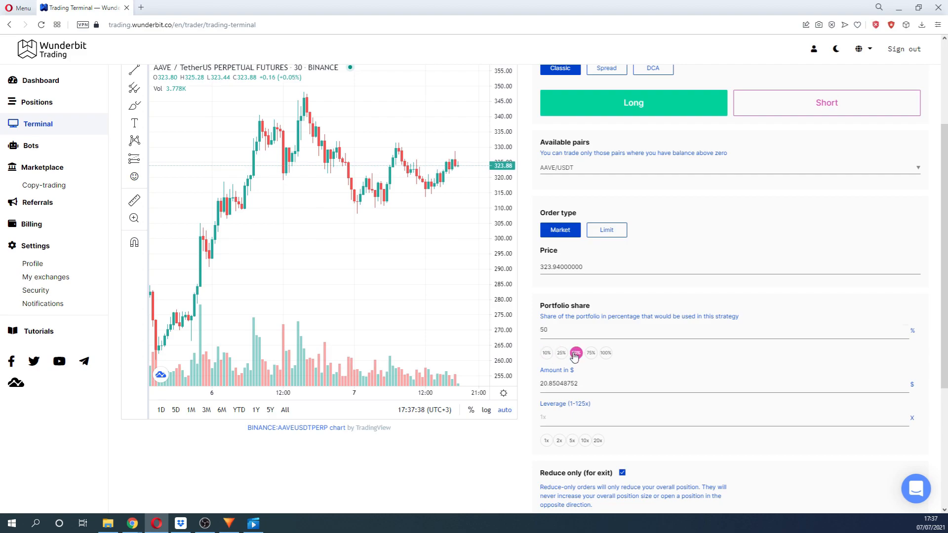
{"action": "double_click", "coordinate": [543, 329]}
{"action": "type", "text": "55"}
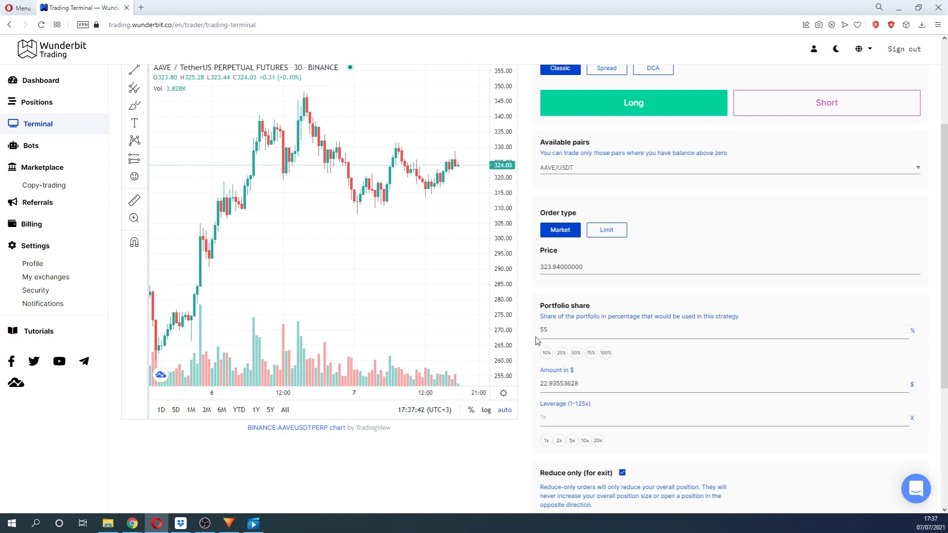
{"action": "left_click_drag", "start_coordinate": [589, 386], "coordinate": [528, 385]}
{"action": "type", "text": "20"}
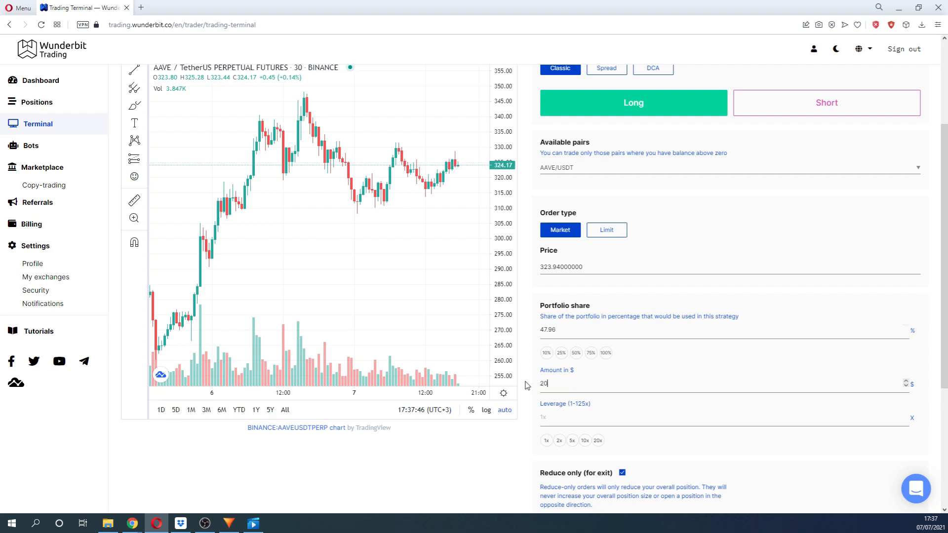
Set the trade's portfolio share to 100% and its leverage to 1x.
{"action": "left_click_drag", "start_coordinate": [558, 388], "coordinate": [529, 390]}
{"action": "left_click", "coordinate": [606, 353]}
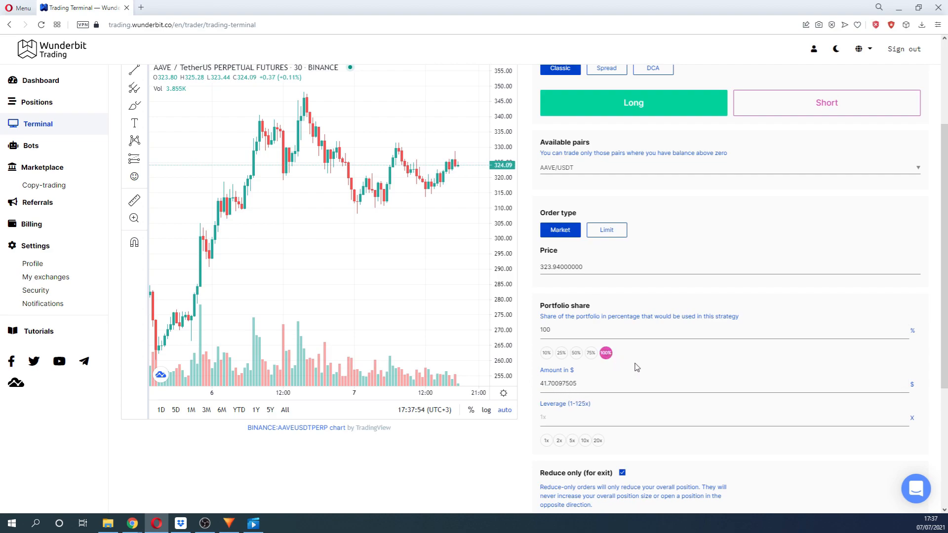
{"action": "scroll", "coordinate": [635, 368], "scroll_direction": "down", "scroll_amount": 1}
{"action": "left_click", "coordinate": [545, 390]}
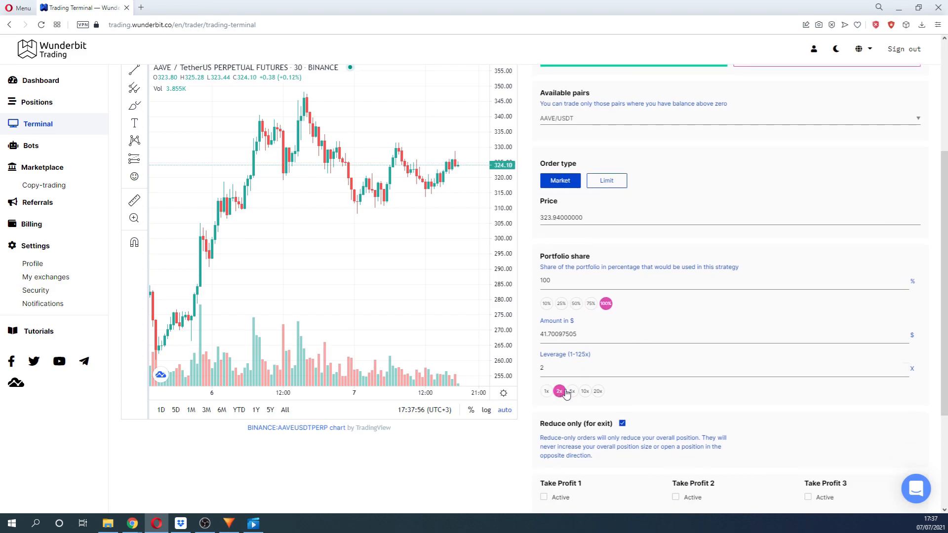
Switch the Reduce only (for exit) option off and back on.
{"action": "scroll", "coordinate": [642, 399], "scroll_direction": "down", "scroll_amount": 1}
{"action": "scroll", "coordinate": [641, 398], "scroll_direction": "down", "scroll_amount": 3}
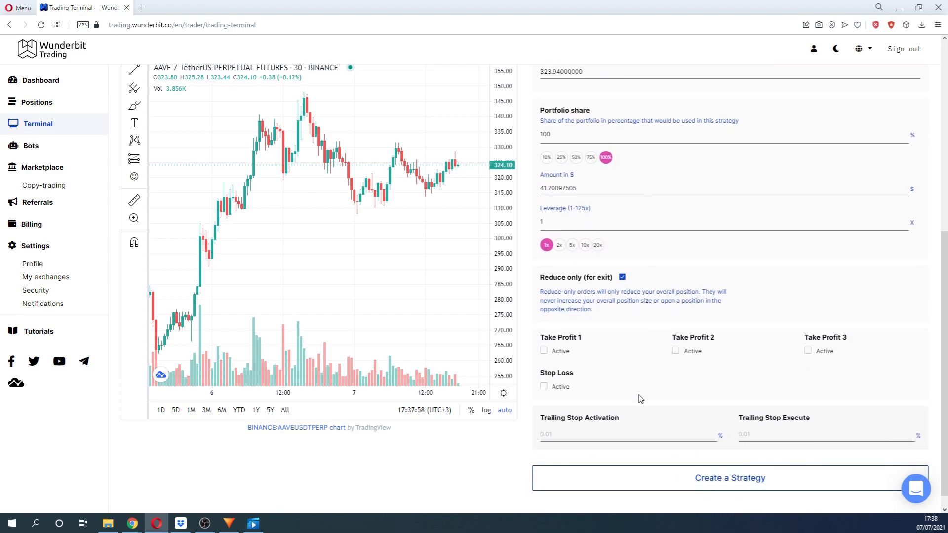
{"action": "left_click", "coordinate": [622, 276]}
{"action": "left_click", "coordinate": [621, 275]}
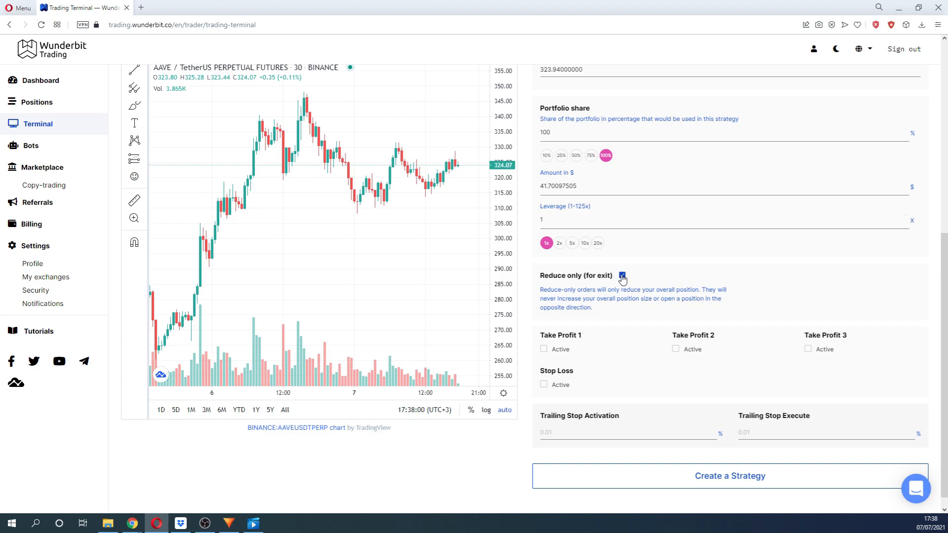
Activate Take Profit 1 at 5% with a 100% portfolio share, and activate a Stop Loss of 5%.
{"action": "scroll", "coordinate": [627, 323], "scroll_direction": "down", "scroll_amount": 1}
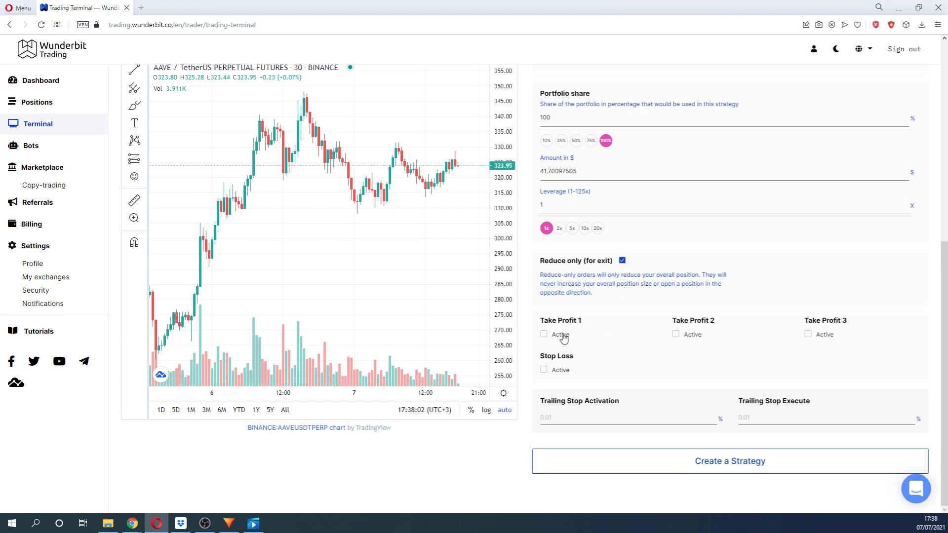
{"action": "left_click", "coordinate": [543, 335]}
{"action": "scroll", "coordinate": [548, 336], "scroll_direction": "down", "scroll_amount": 1}
{"action": "left_click", "coordinate": [605, 336]}
{"action": "left_click", "coordinate": [576, 390]}
{"action": "scroll", "coordinate": [582, 383], "scroll_direction": "down", "scroll_amount": 2}
{"action": "left_click", "coordinate": [560, 371]}
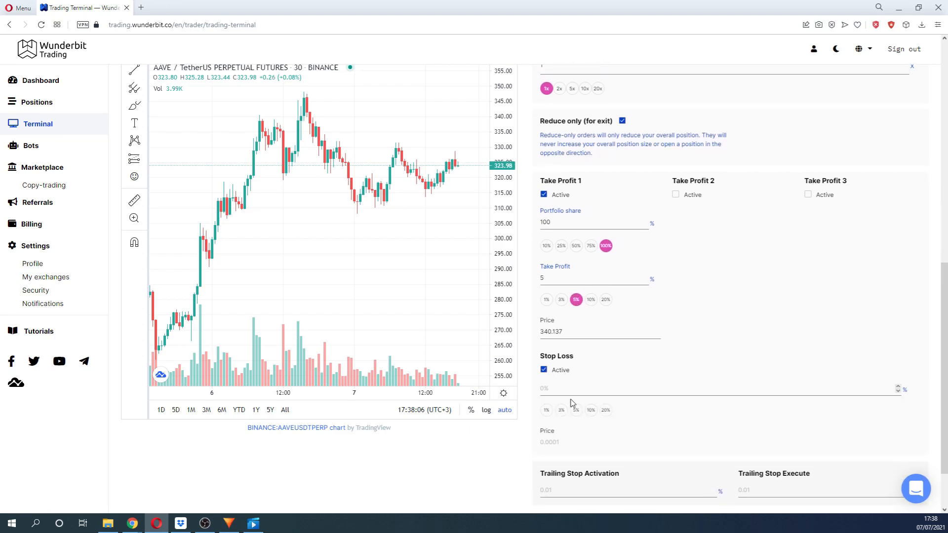
Set the trailing stop activation to 2% and the trailing stop execute to 1%, and create the strategy.
{"action": "scroll", "coordinate": [587, 414], "scroll_direction": "down", "scroll_amount": 2}
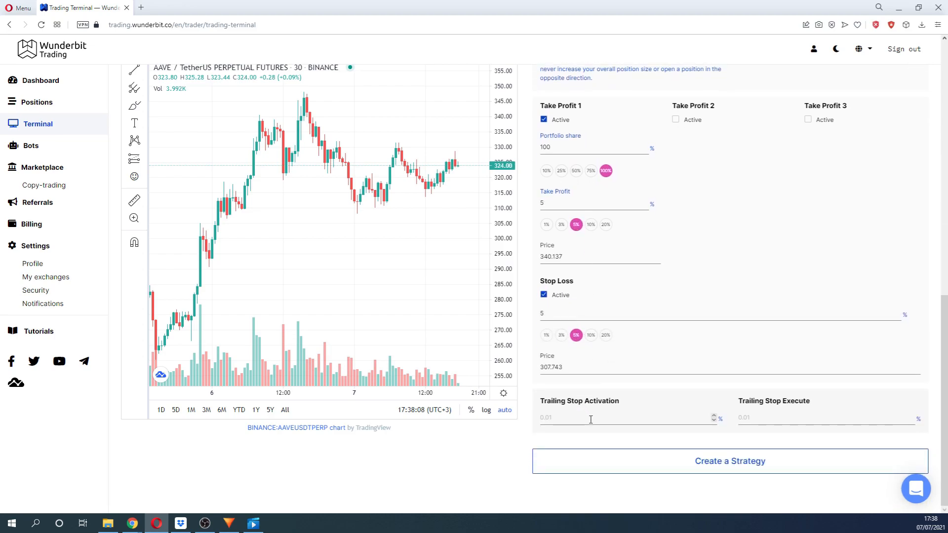
{"action": "left_click", "coordinate": [590, 419]}
{"action": "type", "text": "2"}
{"action": "left_click", "coordinate": [769, 420]}
{"action": "type", "text": "1"}
{"action": "left_click", "coordinate": [730, 462]}
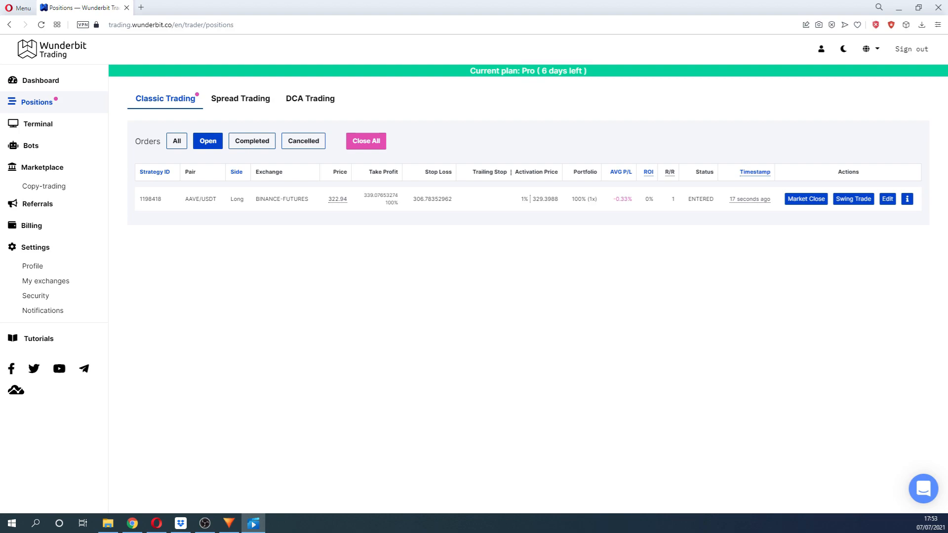
View the Spread and DCA trading positions and return to the open Classic trading positions.
{"action": "left_click", "coordinate": [220, 100]}
{"action": "left_click", "coordinate": [303, 100]}
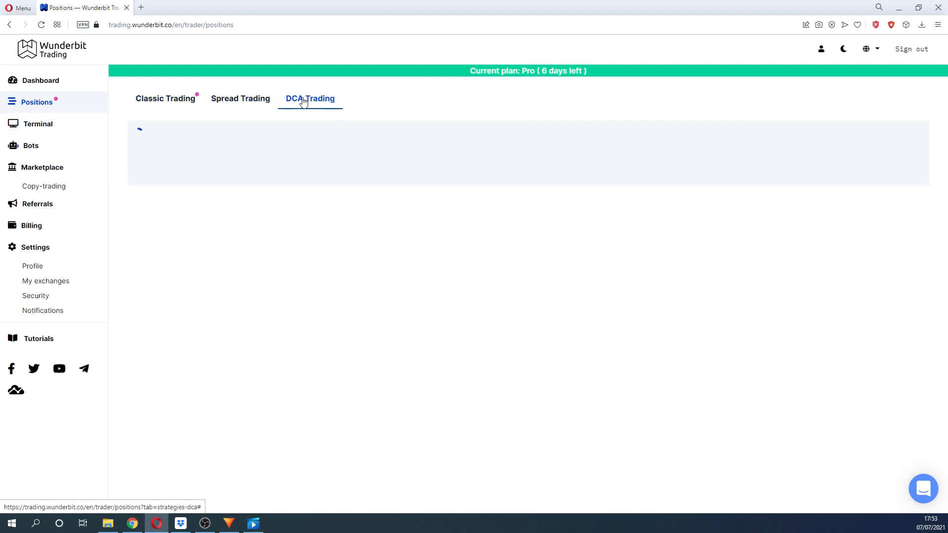
{"action": "left_click", "coordinate": [158, 99]}
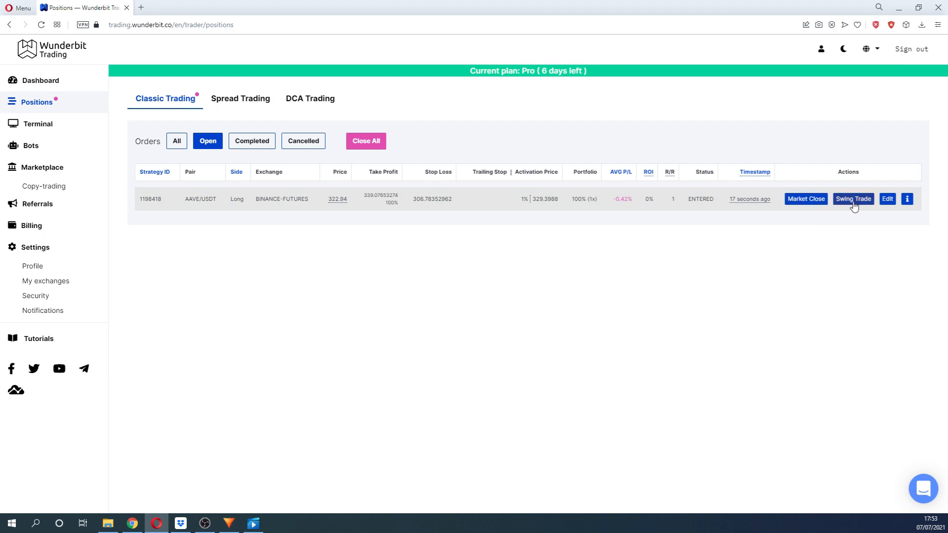
Expand the details of the open AAVE/USDT position, and view the completed orders and the full order list.
{"action": "left_click", "coordinate": [907, 199]}
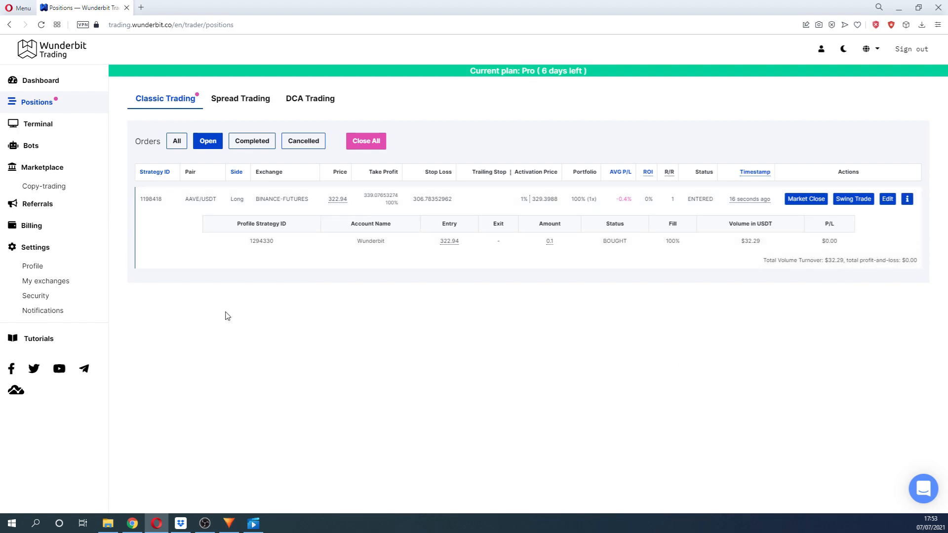
{"action": "left_click", "coordinate": [246, 145]}
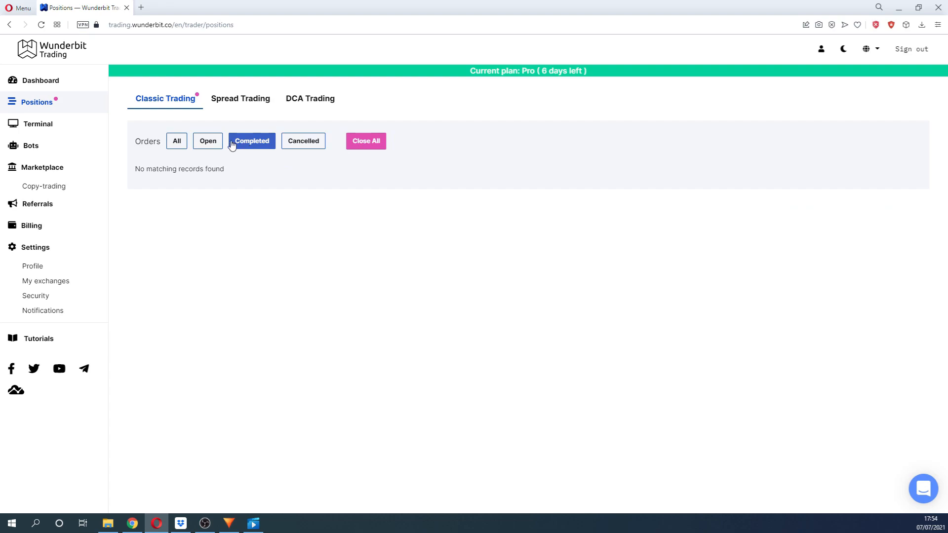
{"action": "left_click", "coordinate": [176, 143]}
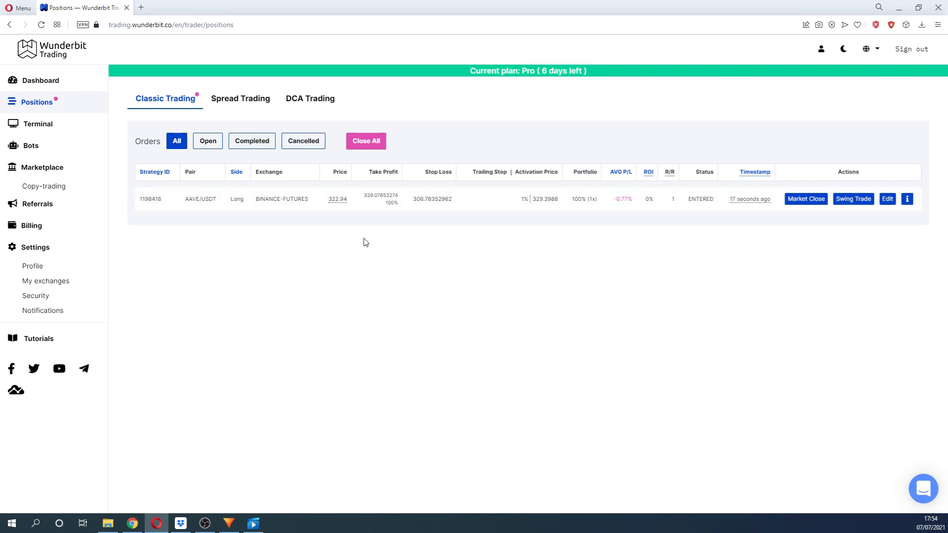
Close all open Classic trading positions and confirm the closure.
{"action": "left_click", "coordinate": [366, 142]}
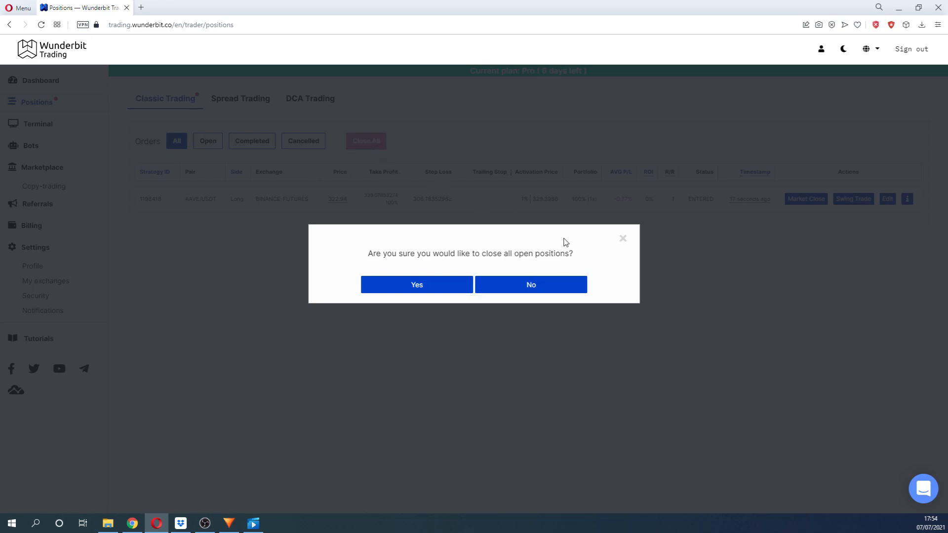
{"action": "left_click", "coordinate": [429, 289]}
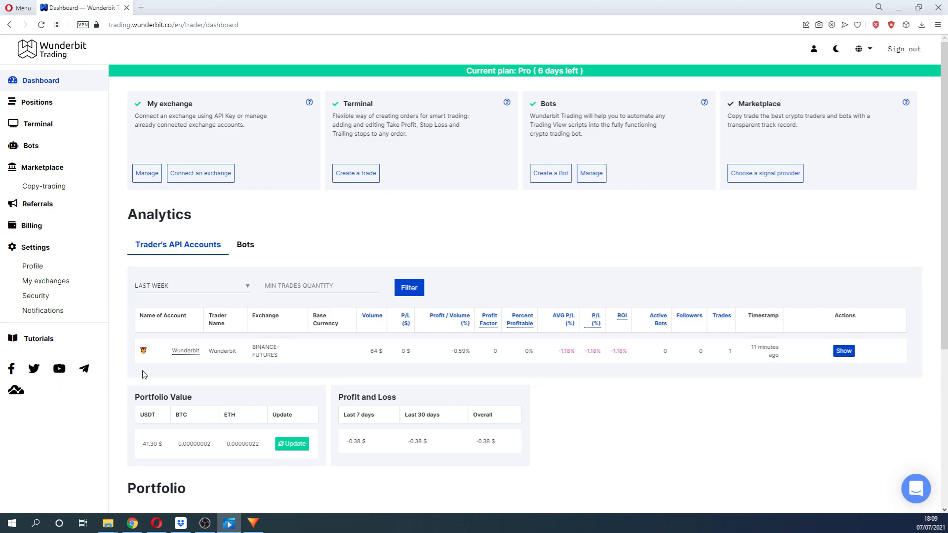
Keep the analytics period at Last week and enter 5 as the minimum trades quantity for the trader's API accounts.
{"action": "left_click", "coordinate": [208, 289]}
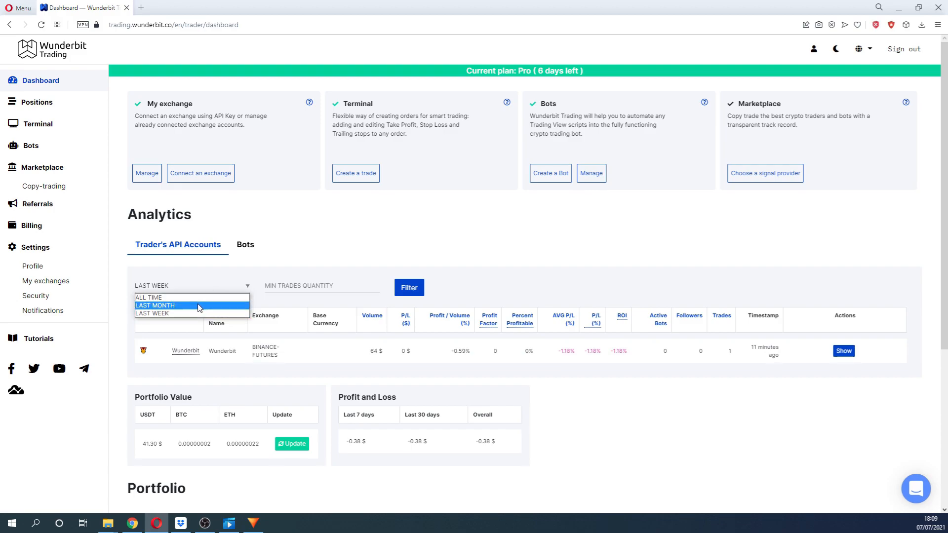
{"action": "left_click", "coordinate": [207, 291]}
{"action": "left_click", "coordinate": [291, 291]}
{"action": "type", "text": "5"}
{"action": "left_click", "coordinate": [295, 305]}
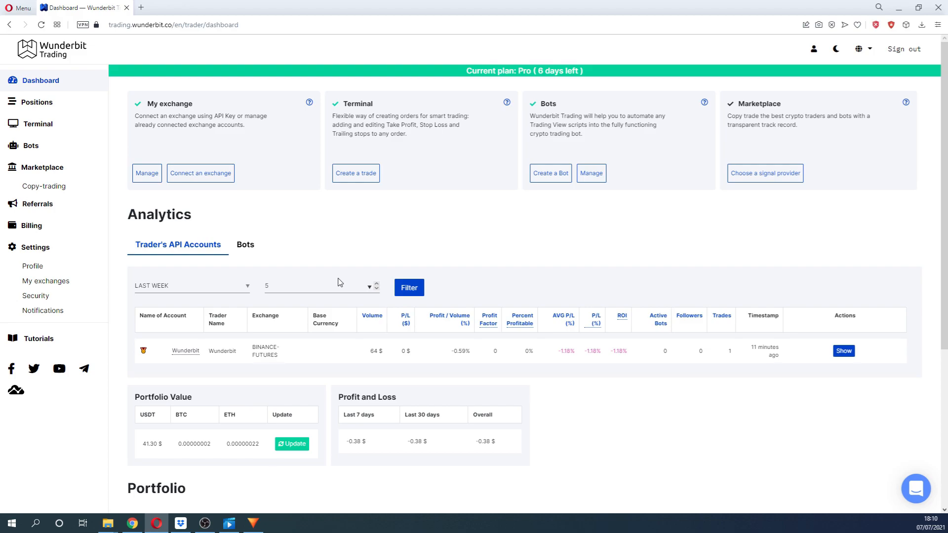
View the portfolio assets broken down by exchange on the dashboard.
{"action": "scroll", "coordinate": [340, 283], "scroll_direction": "down", "scroll_amount": 5}
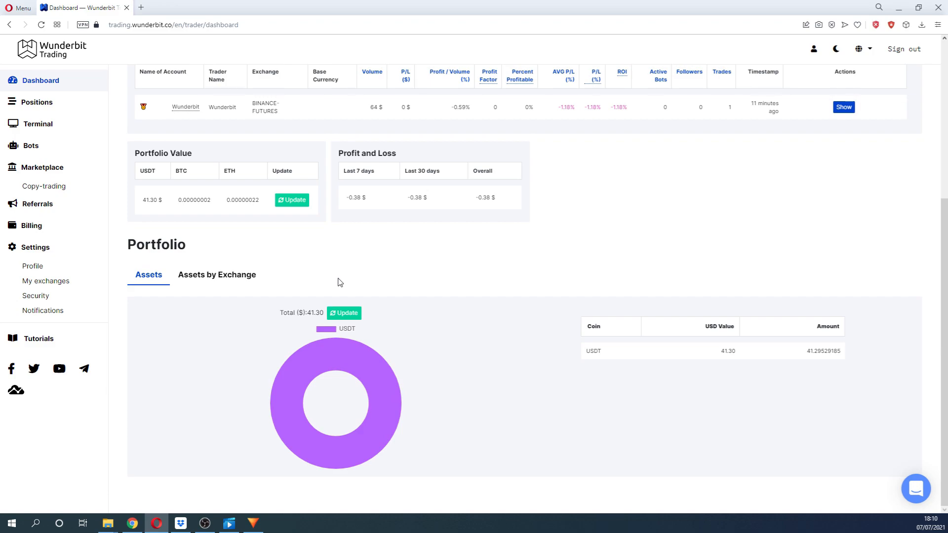
{"action": "left_click", "coordinate": [217, 278]}
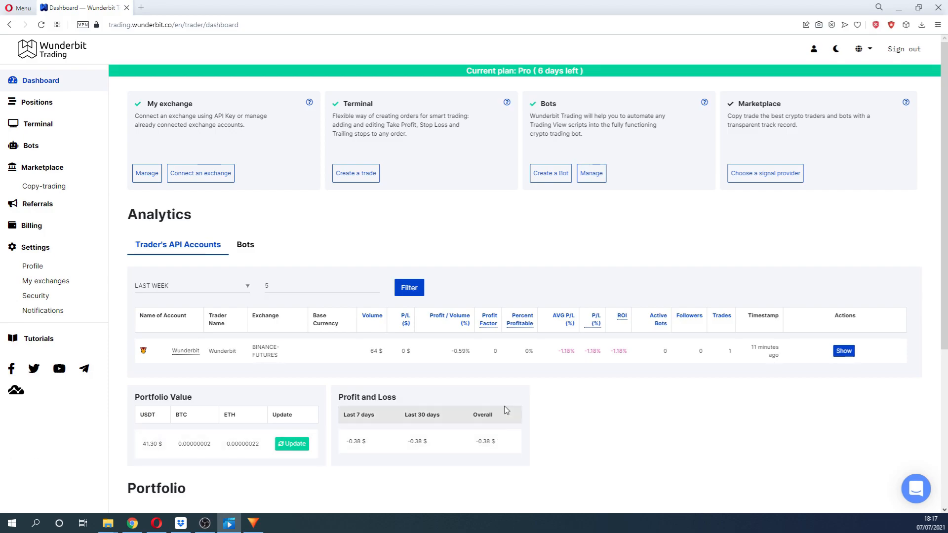
Start creating a bot and examine the form's settings from the bot name through the DCA order options.
{"action": "left_click", "coordinate": [562, 174]}
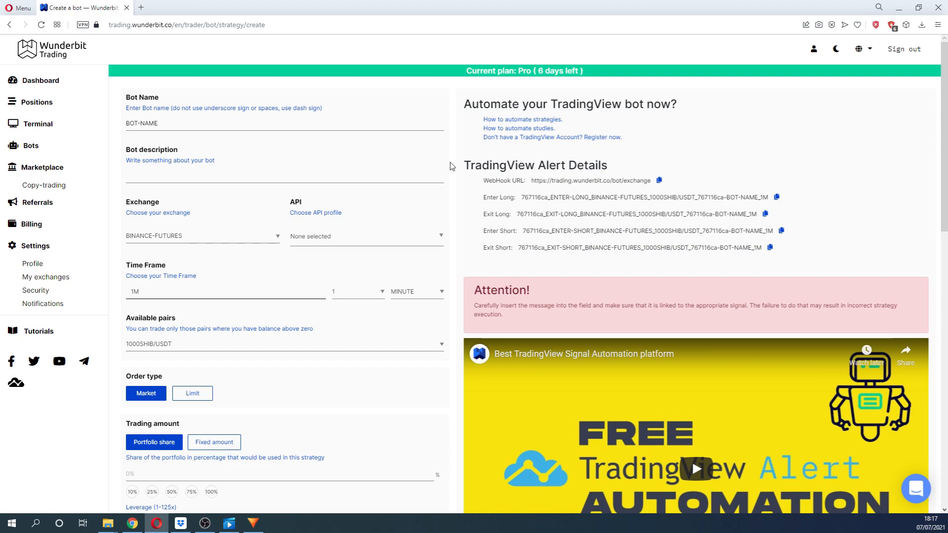
{"action": "scroll", "coordinate": [451, 167], "scroll_direction": "down", "scroll_amount": 2}
{"action": "scroll", "coordinate": [450, 167], "scroll_direction": "down", "scroll_amount": 3}
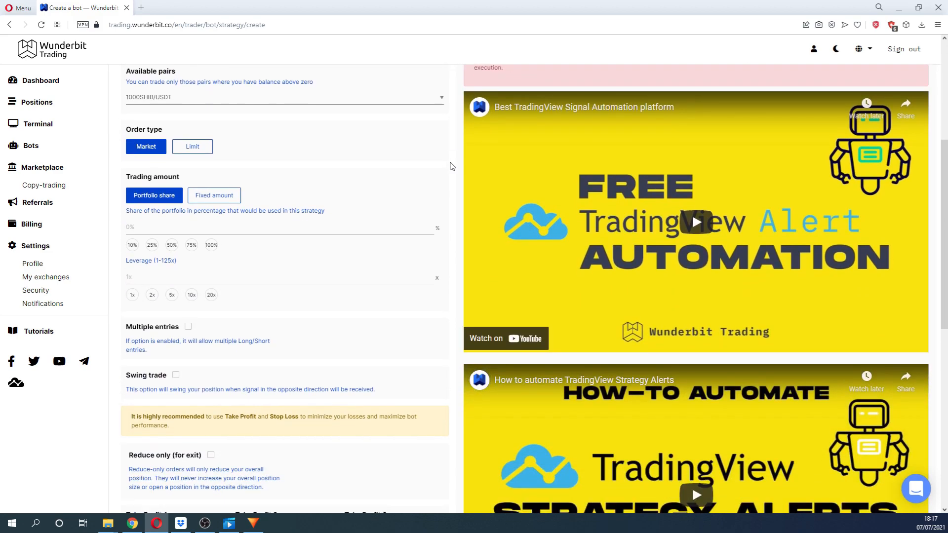
{"action": "scroll", "coordinate": [450, 166], "scroll_direction": "down", "scroll_amount": 1}
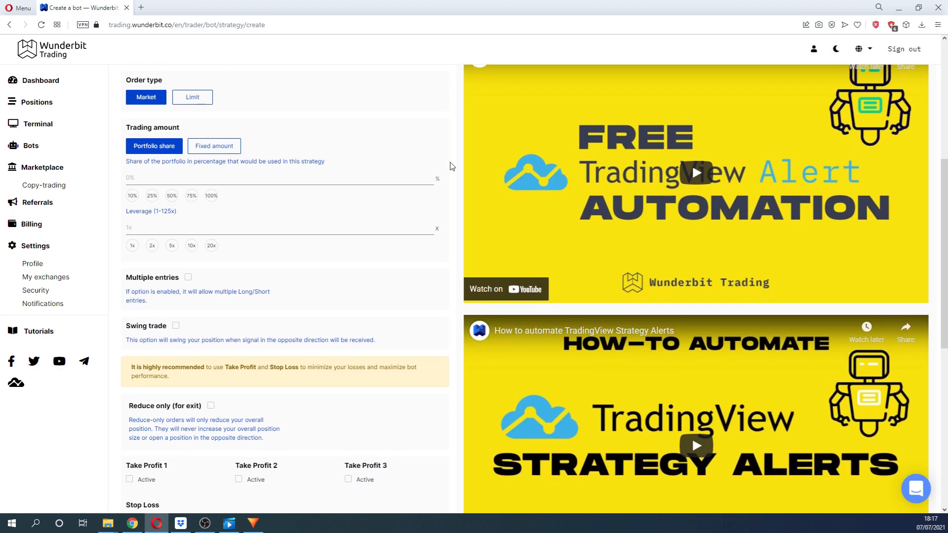
{"action": "scroll", "coordinate": [451, 166], "scroll_direction": "down", "scroll_amount": 3}
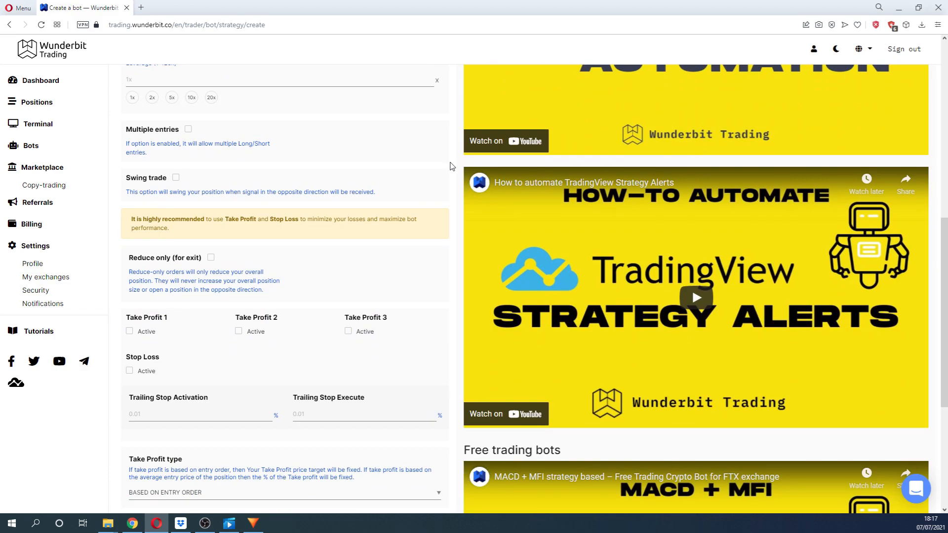
{"action": "scroll", "coordinate": [450, 166], "scroll_direction": "down", "scroll_amount": 1}
{"action": "scroll", "coordinate": [450, 167], "scroll_direction": "down", "scroll_amount": 3}
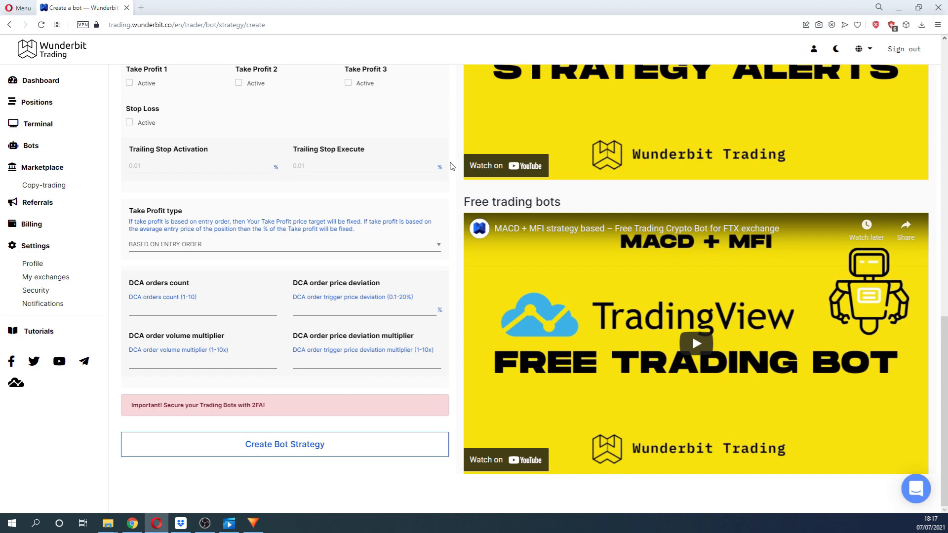
{"action": "scroll", "coordinate": [450, 166], "scroll_direction": "up", "scroll_amount": 11}
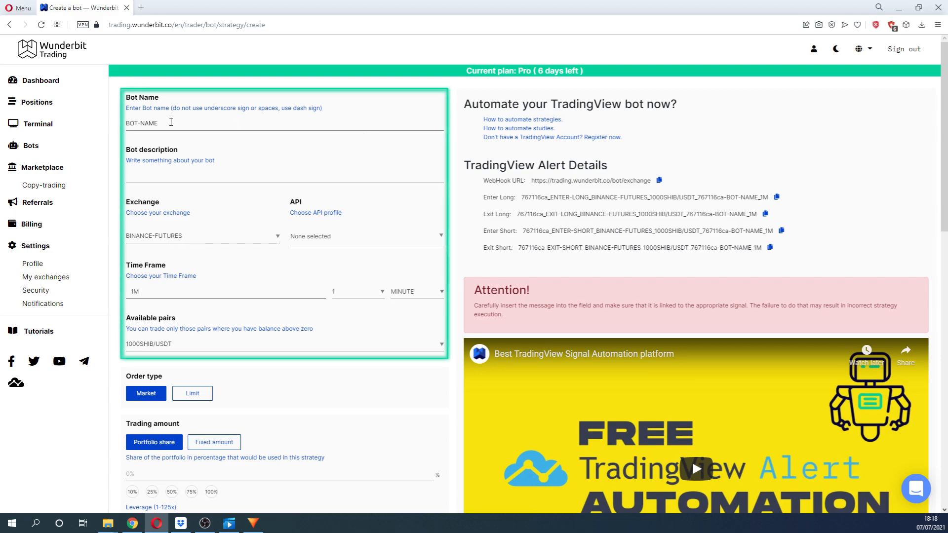
Name the bot tEST-bOT, and choose the BINANCE-FUTURES exchange with all API profiles selected.
{"action": "left_click_drag", "start_coordinate": [171, 123], "coordinate": [126, 123]}
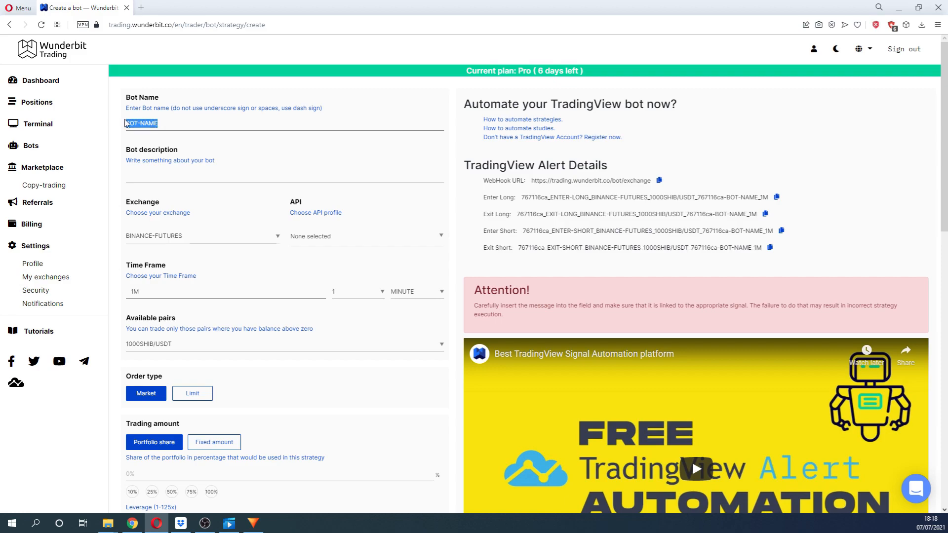
{"action": "type", "text": "tEST-bOT"}
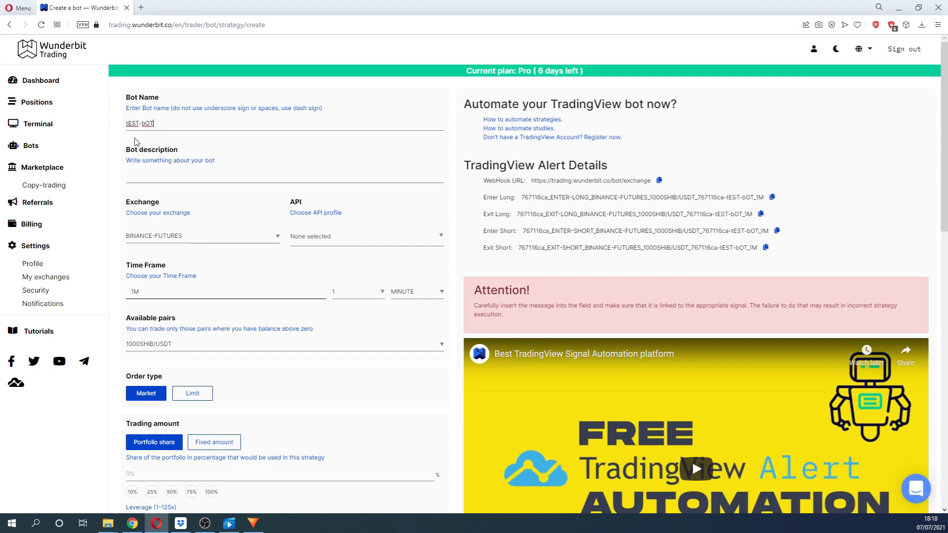
{"action": "left_click", "coordinate": [171, 239]}
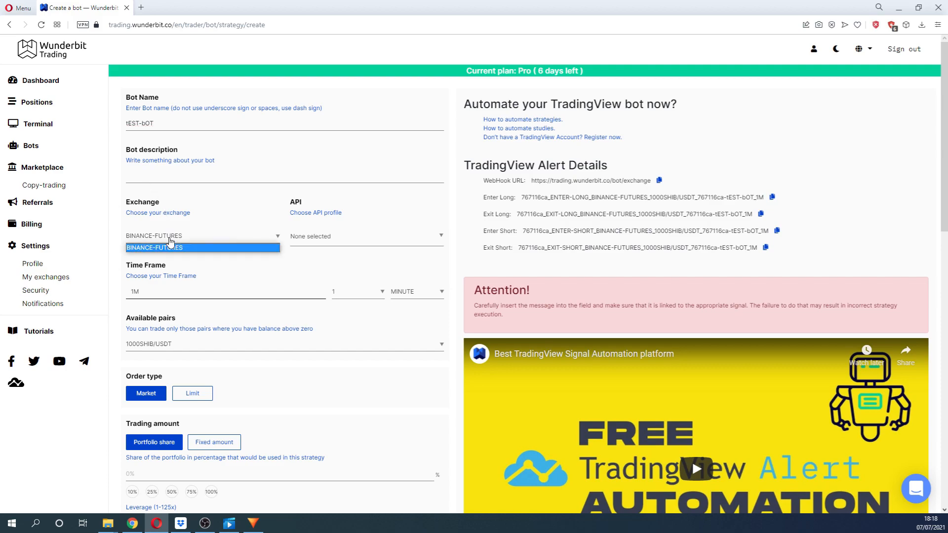
{"action": "left_click", "coordinate": [174, 249]}
{"action": "left_click", "coordinate": [303, 243]}
{"action": "left_click", "coordinate": [298, 270]}
Set the bot's time frame to 15 minutes and its trading pair to EGLD/USDT.
{"action": "left_click", "coordinate": [347, 295]}
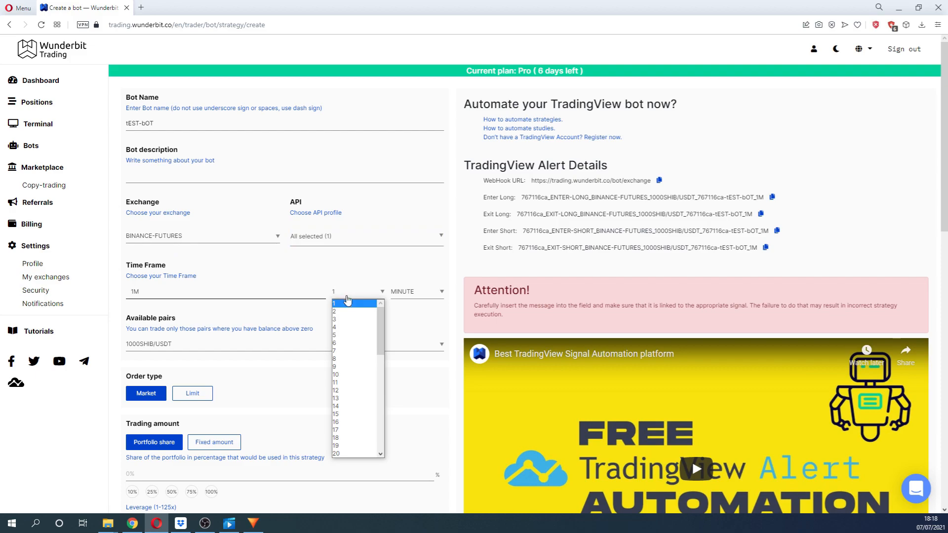
{"action": "left_click", "coordinate": [346, 415]}
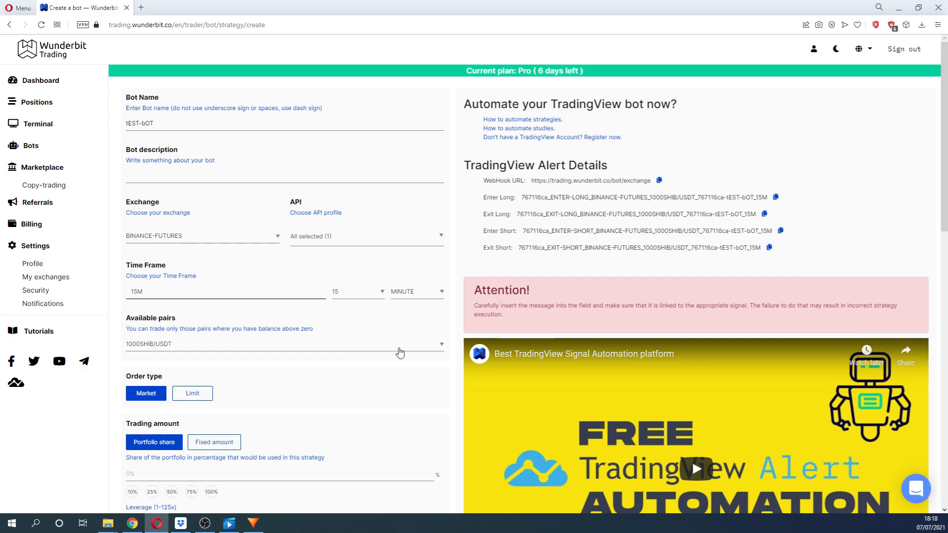
{"action": "left_click", "coordinate": [400, 352]}
{"action": "scroll", "coordinate": [296, 371], "scroll_direction": "down", "scroll_amount": 5}
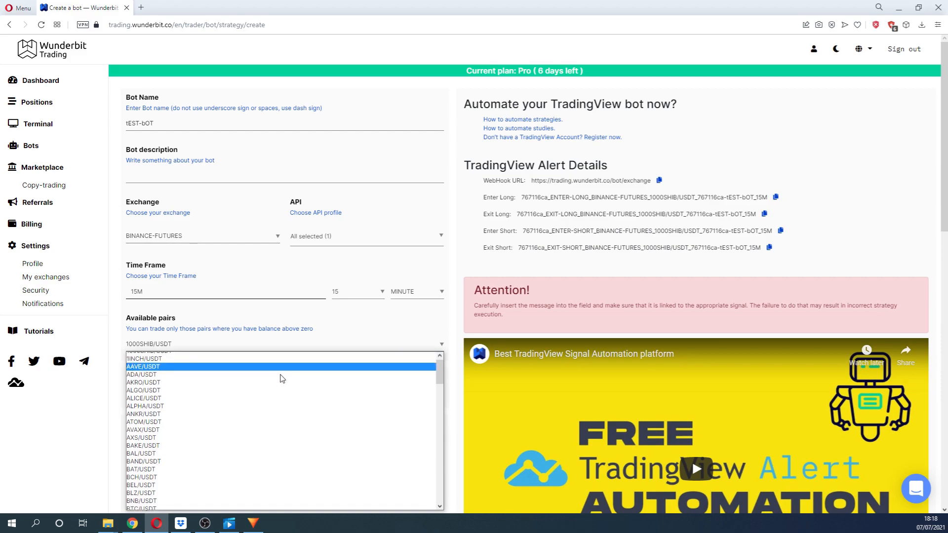
{"action": "scroll", "coordinate": [281, 378], "scroll_direction": "up", "scroll_amount": 5}
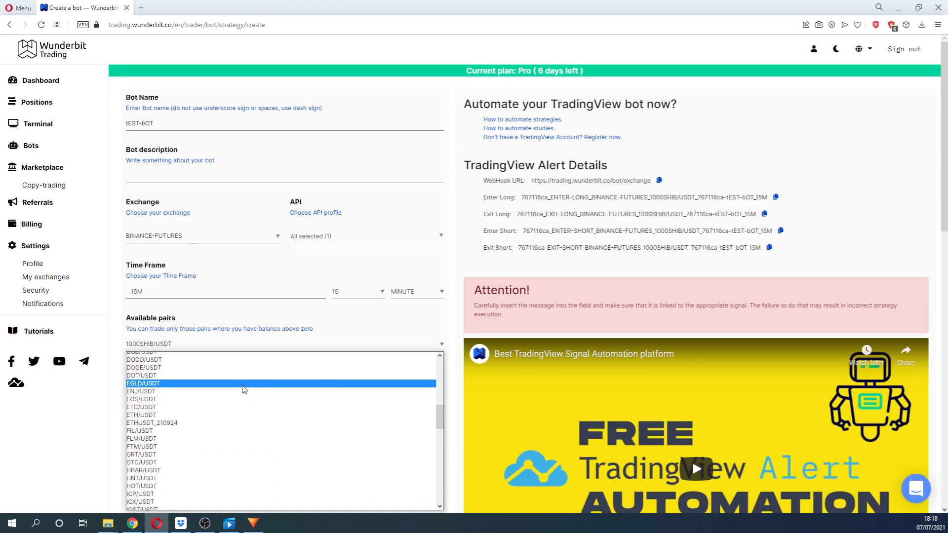
{"action": "left_click", "coordinate": [244, 390]}
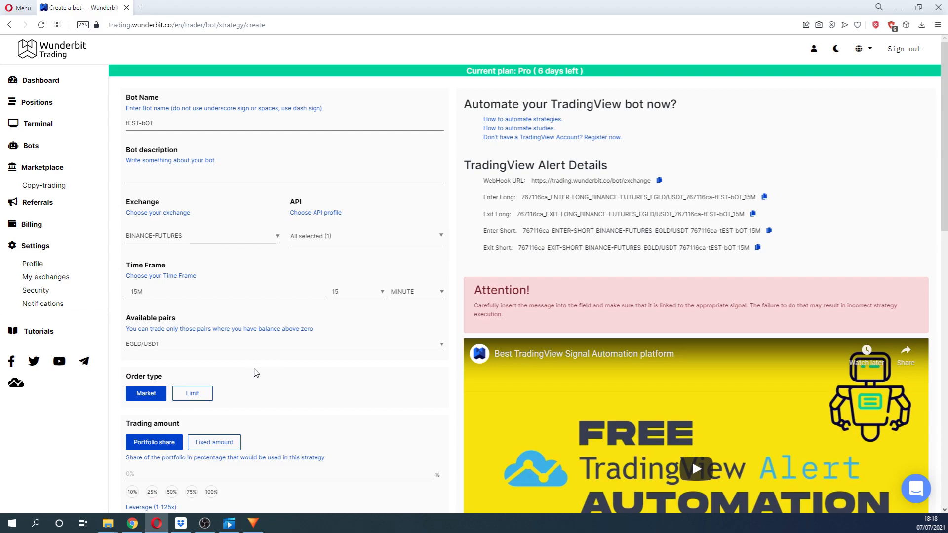
Switch the bot's order type to Limit and review its price deviation and time in force options.
{"action": "scroll", "coordinate": [147, 392], "scroll_direction": "down", "scroll_amount": 1}
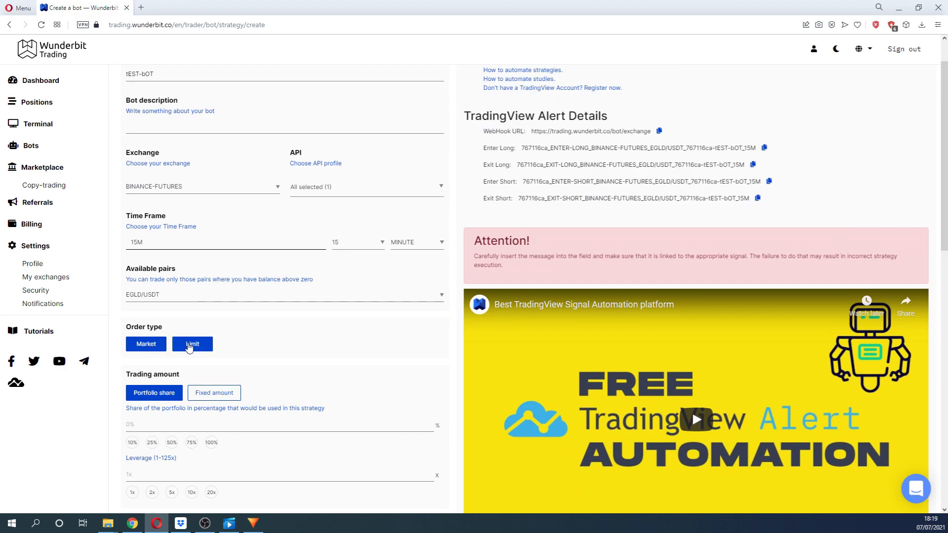
{"action": "left_click", "coordinate": [189, 345]}
{"action": "scroll", "coordinate": [189, 342], "scroll_direction": "down", "scroll_amount": 1}
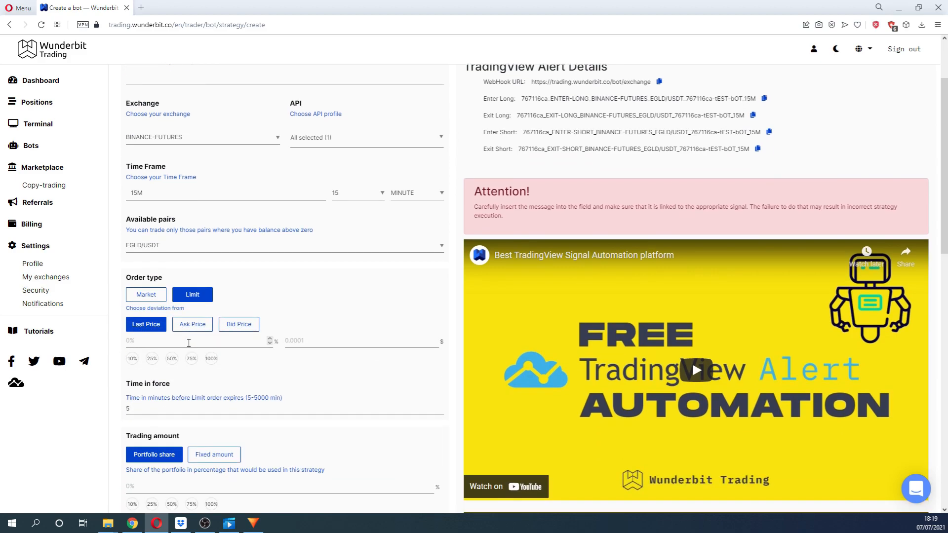
{"action": "scroll", "coordinate": [124, 342], "scroll_direction": "down", "scroll_amount": 1}
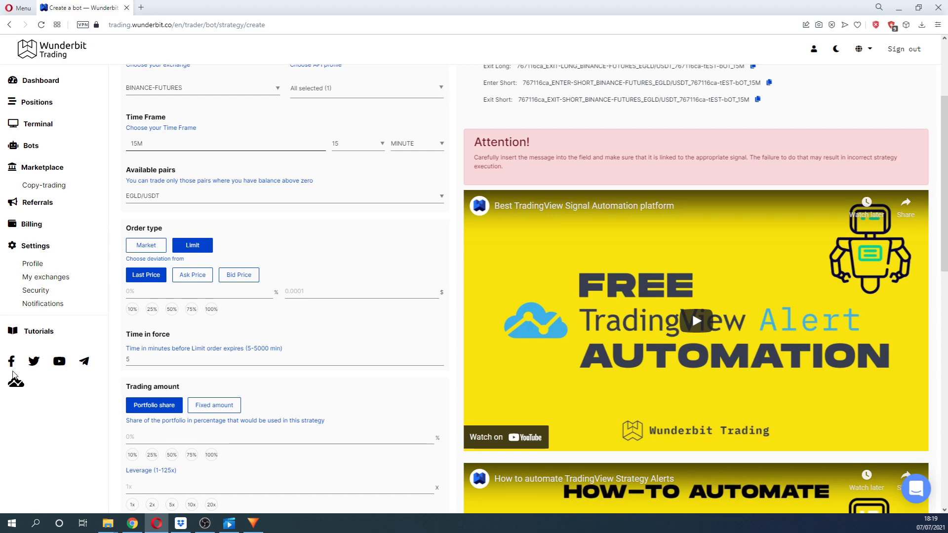
Try portfolio shares of 10%, 25% and 50% for the bot's trading amount.
{"action": "scroll", "coordinate": [91, 403], "scroll_direction": "down", "scroll_amount": 2}
{"action": "left_click", "coordinate": [132, 355]}
{"action": "left_click", "coordinate": [152, 356]}
{"action": "left_click", "coordinate": [172, 357]}
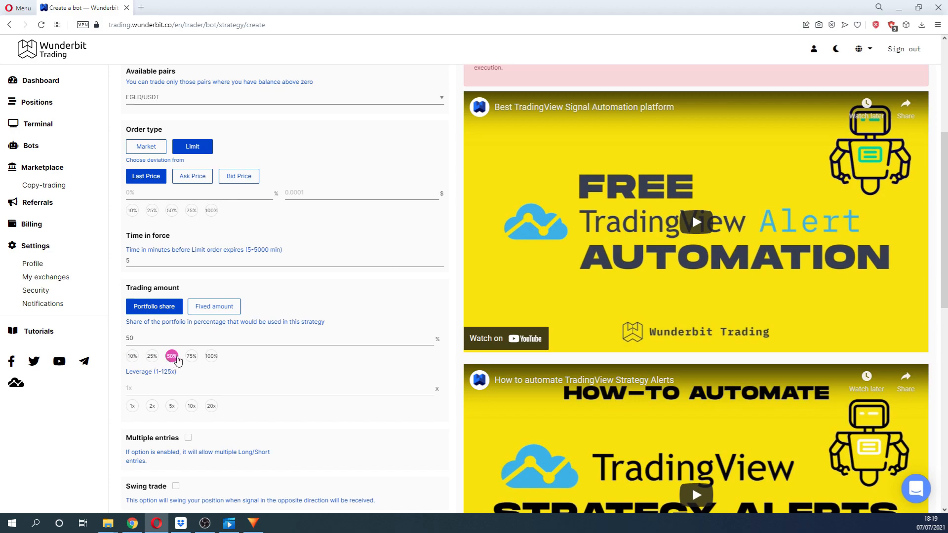
Switch the trading amount to a fixed amount and set it to 50 $.
{"action": "left_click", "coordinate": [208, 310]}
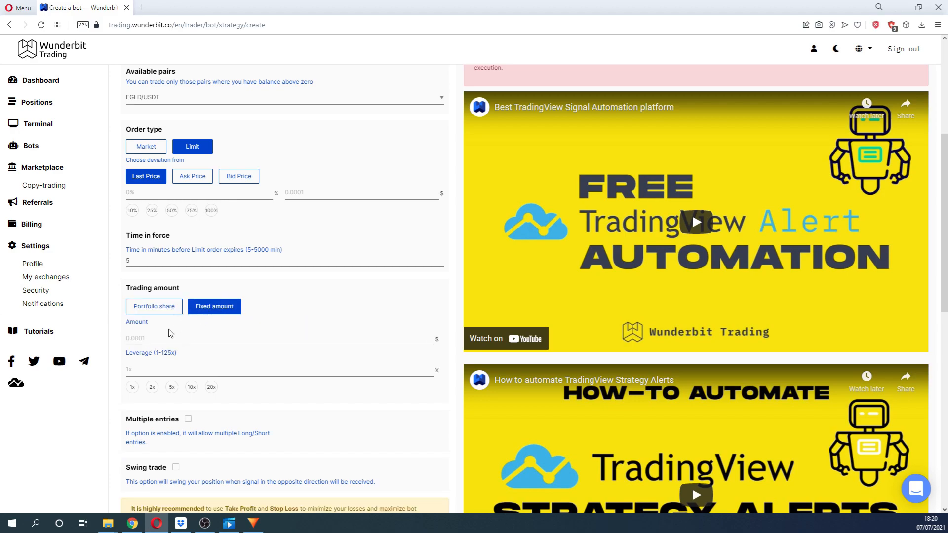
{"action": "left_click", "coordinate": [143, 338]}
{"action": "type", "text": "50"}
Enable Multiple entries for the bot together with the Exit All option.
{"action": "scroll", "coordinate": [176, 319], "scroll_direction": "down", "scroll_amount": 2}
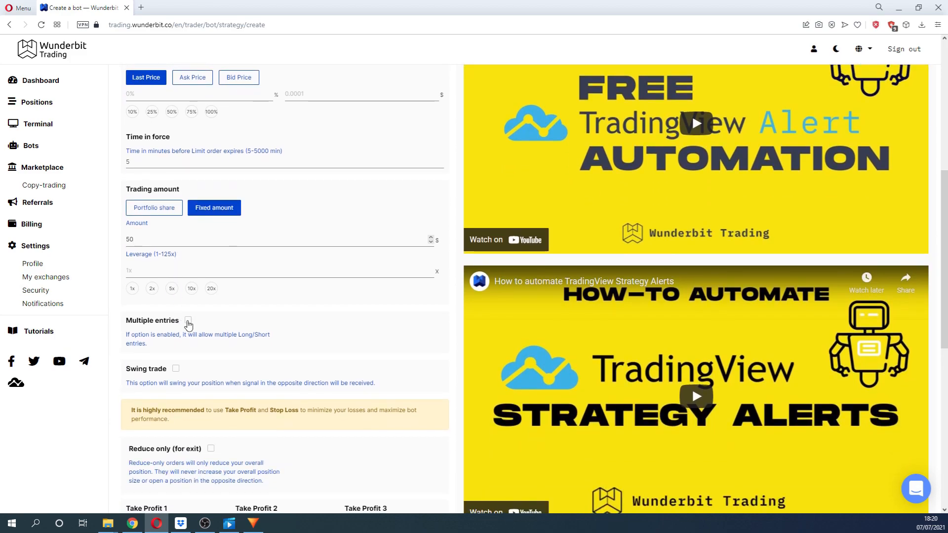
{"action": "left_click", "coordinate": [188, 320]}
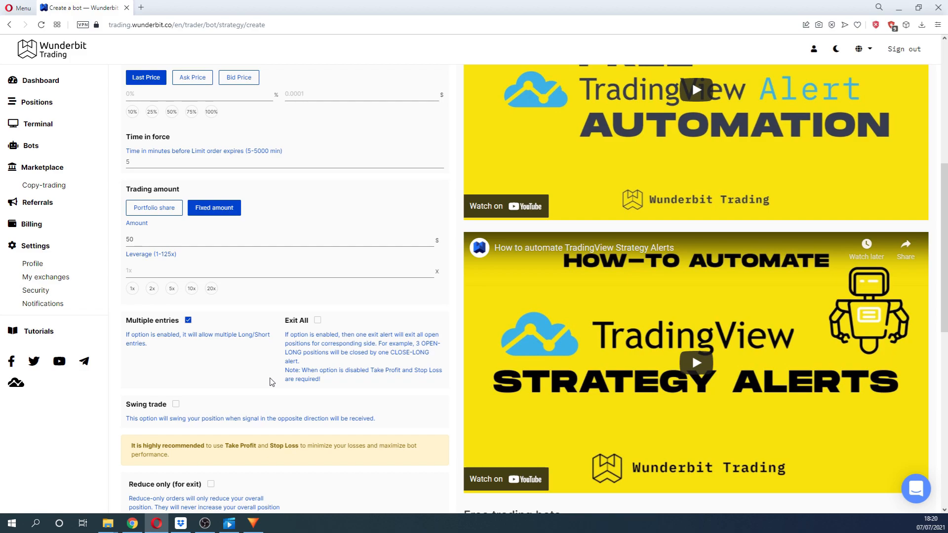
{"action": "scroll", "coordinate": [271, 382], "scroll_direction": "down", "scroll_amount": 1}
{"action": "scroll", "coordinate": [271, 381], "scroll_direction": "down", "scroll_amount": 3}
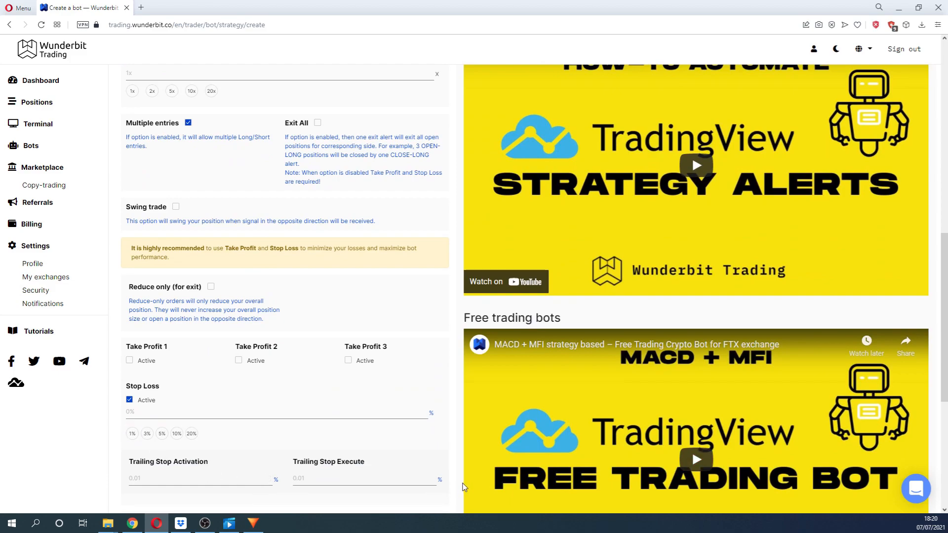
{"action": "scroll", "coordinate": [464, 487], "scroll_direction": "up", "scroll_amount": 2}
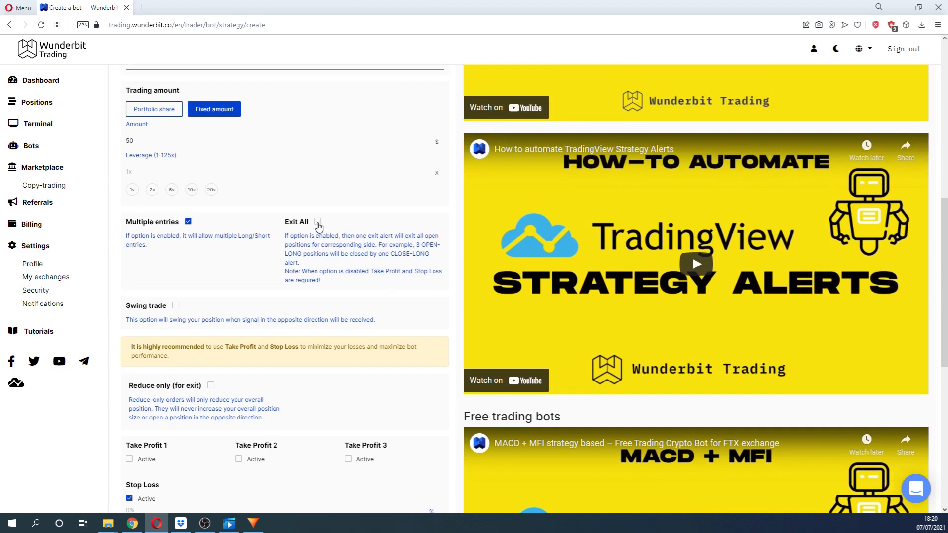
{"action": "left_click", "coordinate": [317, 223]}
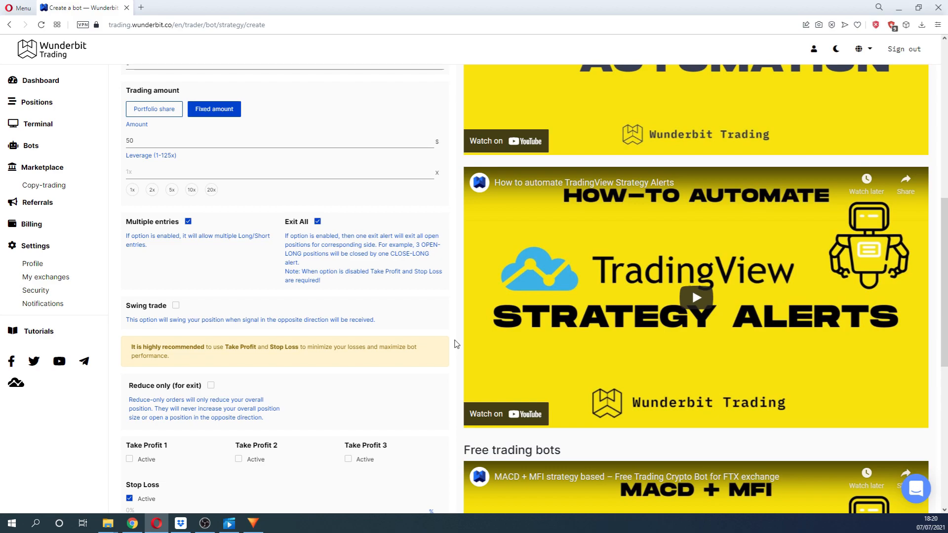
Activate Take Profit 1, Take Profit 2 and Take Profit 3 for the bot.
{"action": "scroll", "coordinate": [456, 344], "scroll_direction": "down", "scroll_amount": 2}
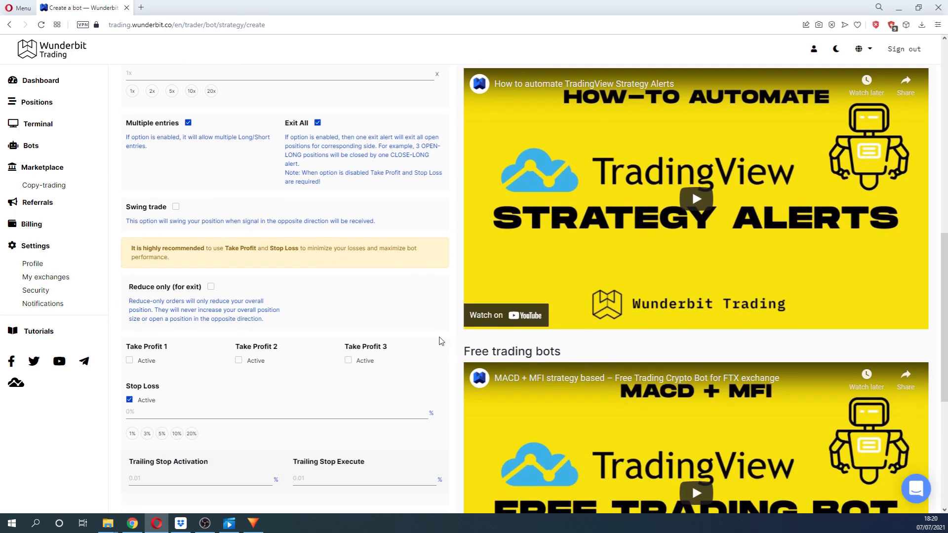
{"action": "left_click", "coordinate": [144, 364]}
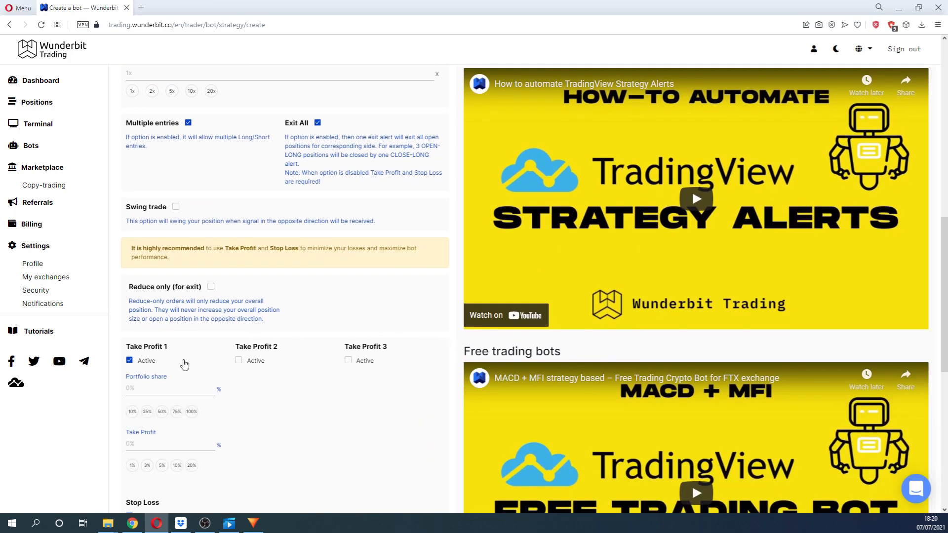
{"action": "left_click", "coordinate": [254, 364]}
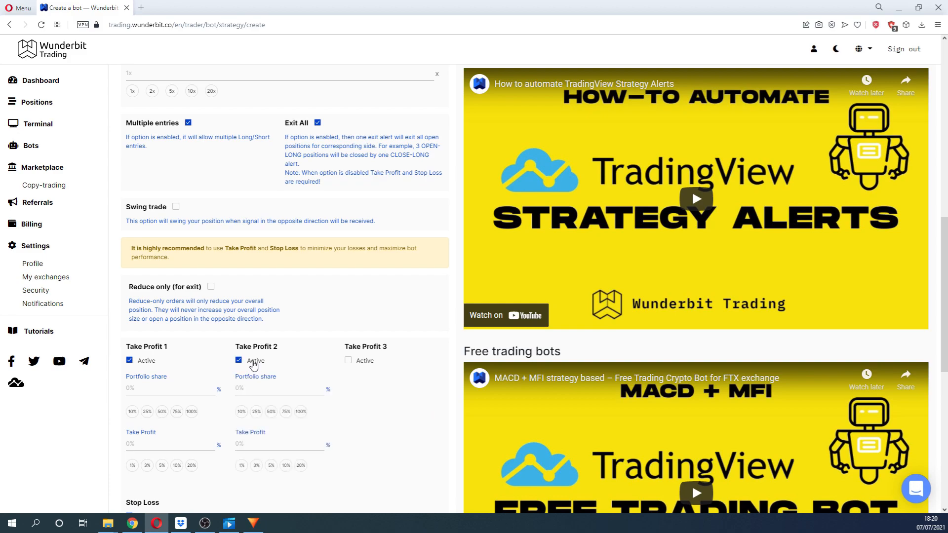
{"action": "scroll", "coordinate": [253, 364], "scroll_direction": "down", "scroll_amount": 1}
{"action": "left_click", "coordinate": [348, 313]}
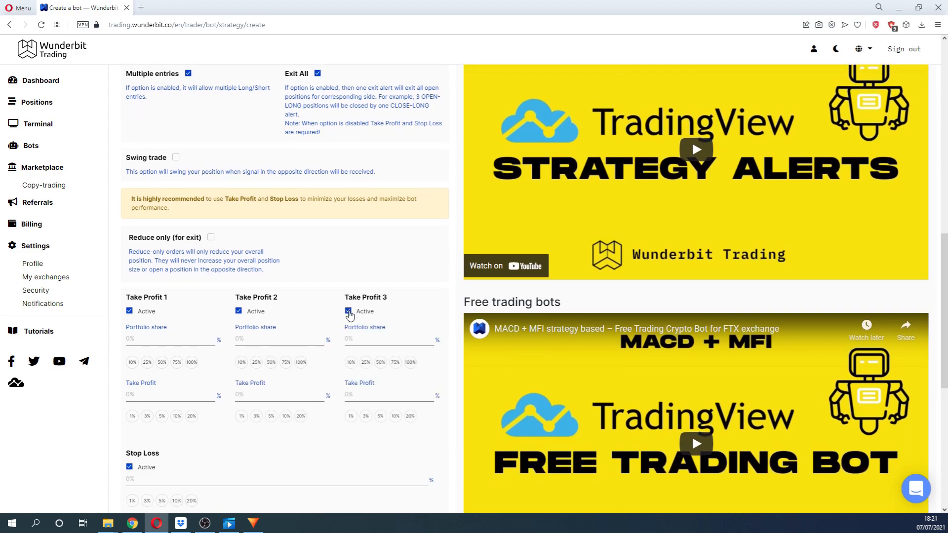
Set Take Profit 1 to a 50% portfolio share at 3%, and Take Profit 2 to a 25% share at 5%.
{"action": "left_click", "coordinate": [162, 362]}
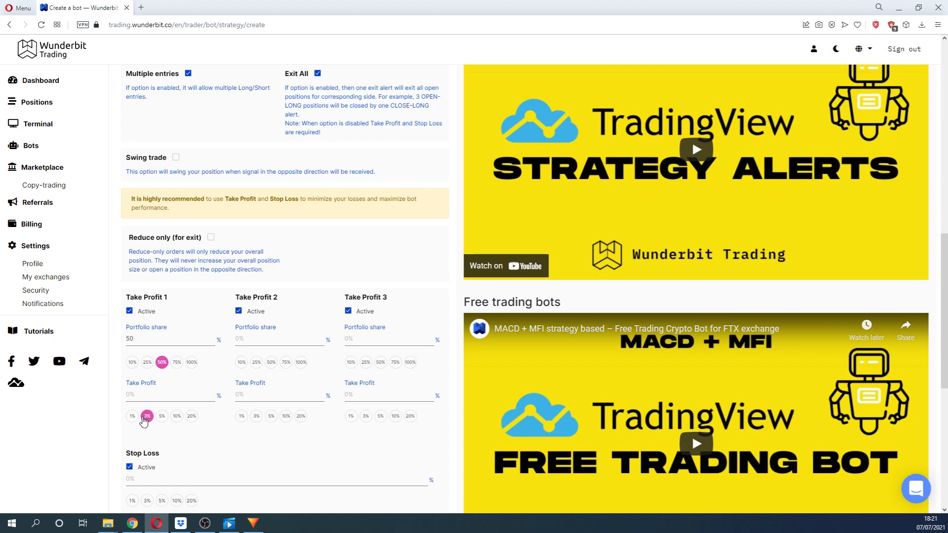
{"action": "left_click", "coordinate": [147, 416]}
{"action": "left_click", "coordinate": [256, 365]}
{"action": "left_click", "coordinate": [271, 416]}
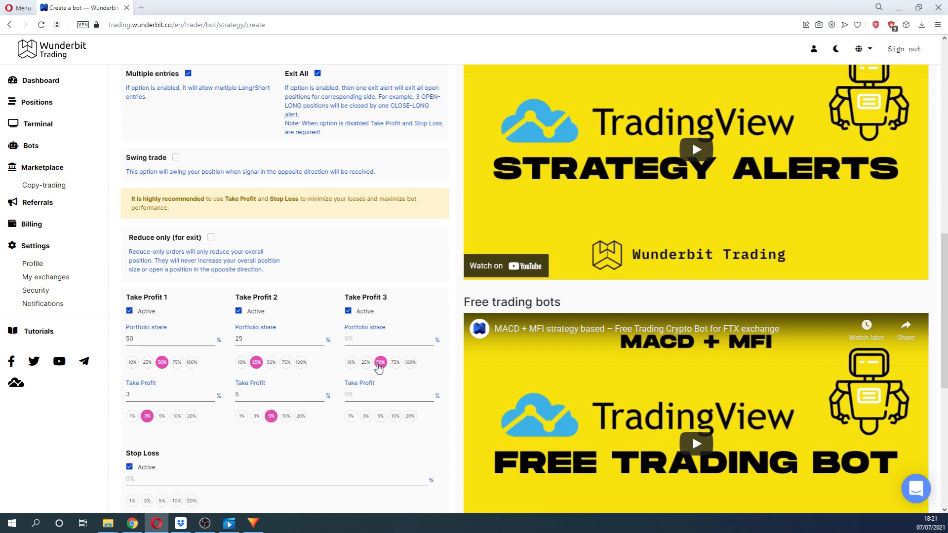
Set Take Profit 3 to the remaining 25% portfolio share with a 1000% target.
{"action": "left_click", "coordinate": [413, 365]}
{"action": "left_click", "coordinate": [410, 416]}
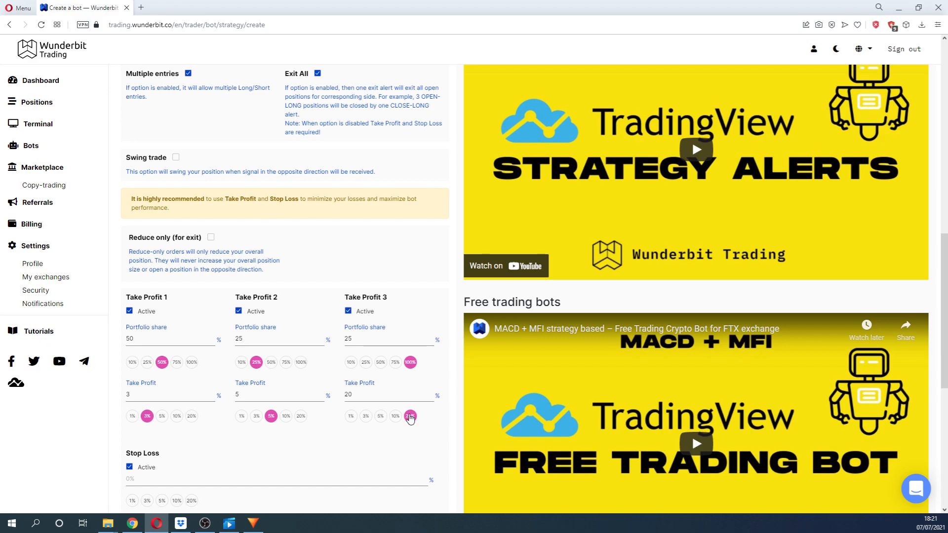
{"action": "left_click_drag", "start_coordinate": [362, 394], "coordinate": [345, 398]}
{"action": "type", "text": "1000"}
Try the preset stop loss values of 5%, 10% and 1%, and return to 5%.
{"action": "scroll", "coordinate": [414, 290], "scroll_direction": "down", "scroll_amount": 2}
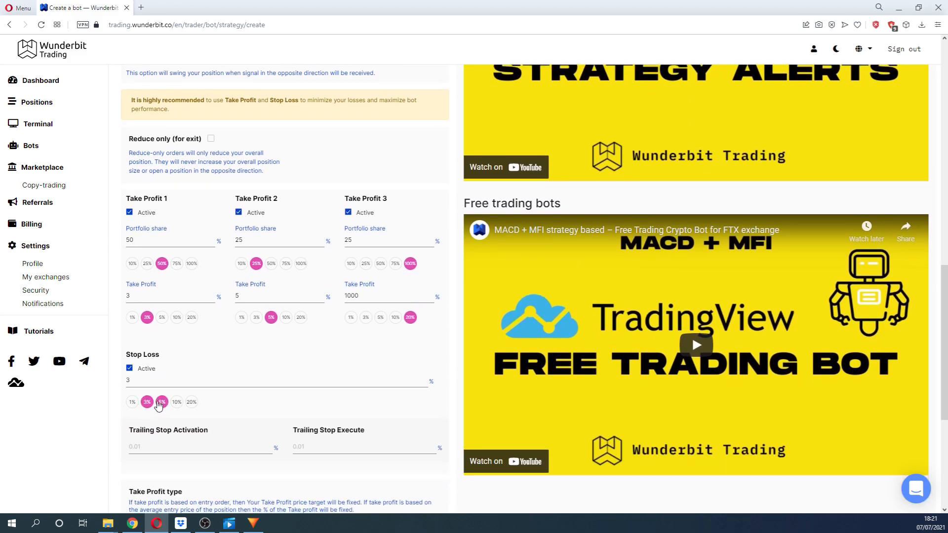
{"action": "left_click", "coordinate": [162, 402]}
{"action": "left_click", "coordinate": [175, 402]}
{"action": "left_click", "coordinate": [131, 403]}
{"action": "left_click", "coordinate": [161, 401]}
Set the bot's stop loss to a custom value of 100%.
{"action": "scroll", "coordinate": [168, 390], "scroll_direction": "down", "scroll_amount": 3}
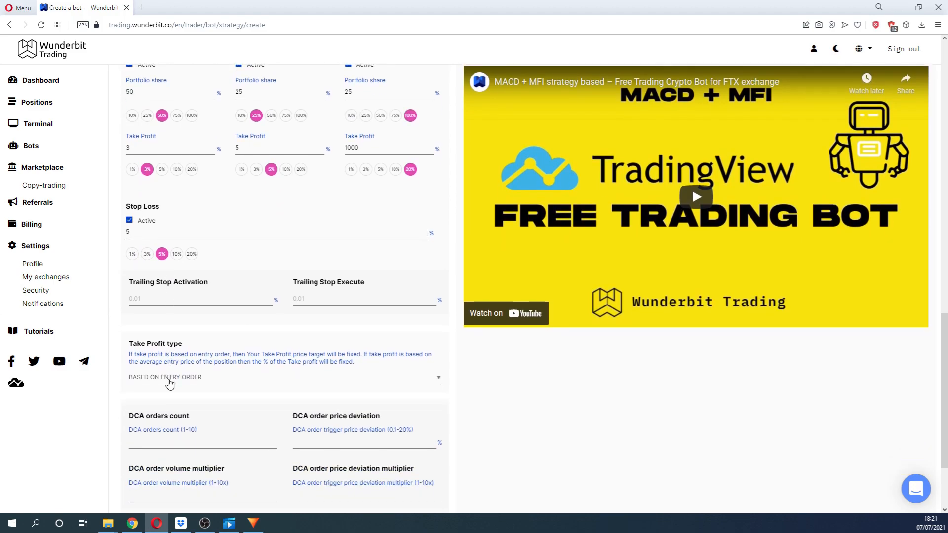
{"action": "left_click_drag", "start_coordinate": [142, 235], "coordinate": [126, 232]}
{"action": "type", "text": "100"}
{"action": "left_click", "coordinate": [113, 269]}
Set the trailing stop activation to 2% and the trailing stop execute to 1%.
{"action": "left_click", "coordinate": [160, 299]}
{"action": "type", "text": "2"}
{"action": "left_click", "coordinate": [313, 302]}
{"action": "type", "text": "1"}
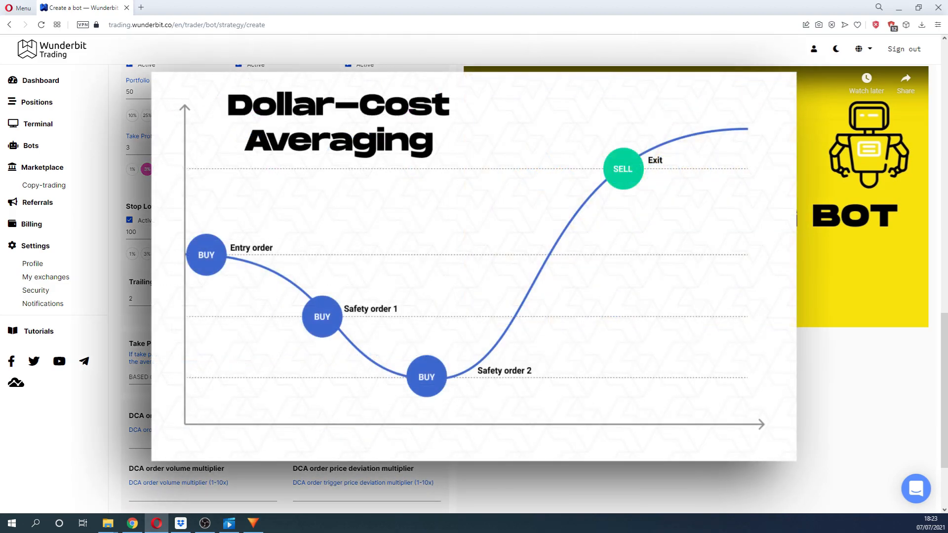
Base the take profit on the average price and configure 5 DCA orders with a 2% price deviation.
{"action": "scroll", "coordinate": [111, 325], "scroll_direction": "down", "scroll_amount": 2}
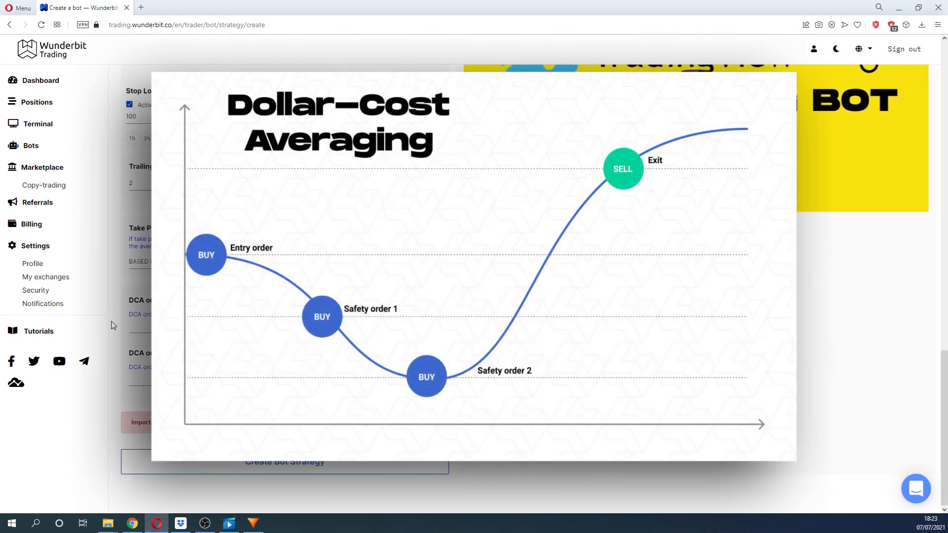
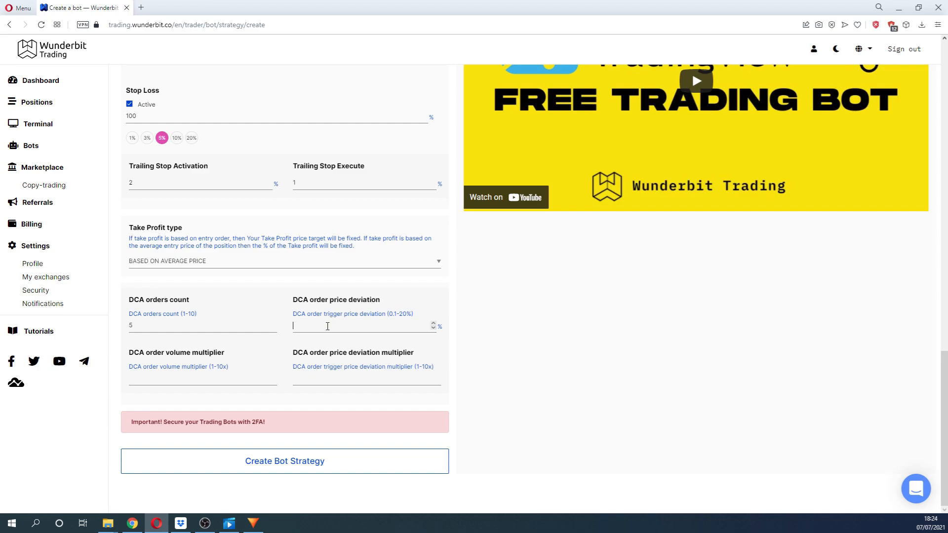
{"action": "type", "text": "2"}
{"action": "left_click", "coordinate": [482, 350]}
Check the complete bot configuration from the name to the DCA settings and create the bot strategy.
{"action": "scroll", "coordinate": [503, 405], "scroll_direction": "up", "scroll_amount": 15}
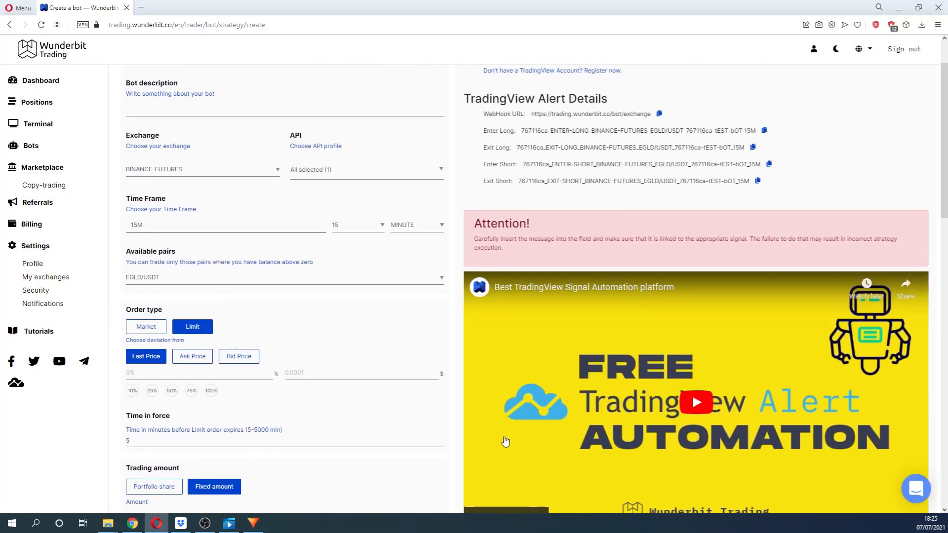
{"action": "scroll", "coordinate": [504, 441], "scroll_direction": "up", "scroll_amount": 3}
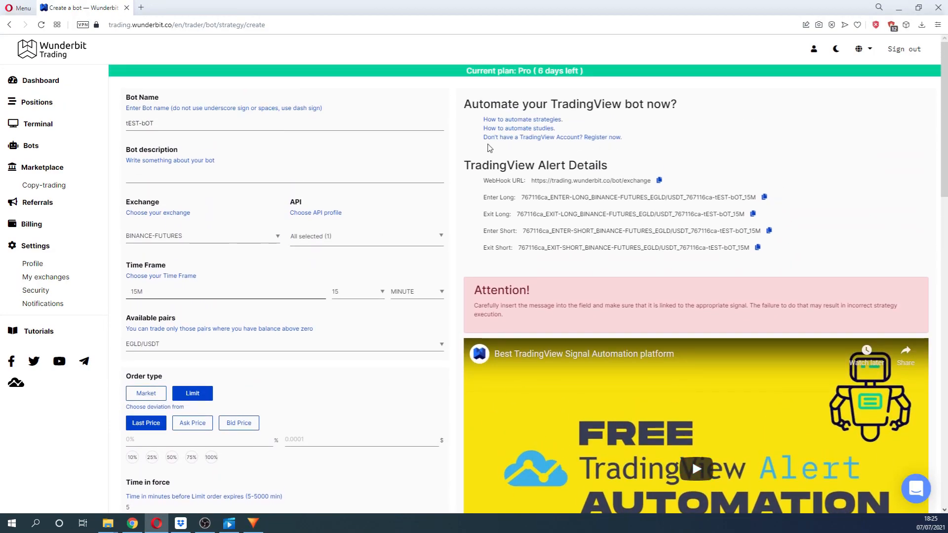
{"action": "scroll", "coordinate": [453, 151], "scroll_direction": "down", "scroll_amount": 5}
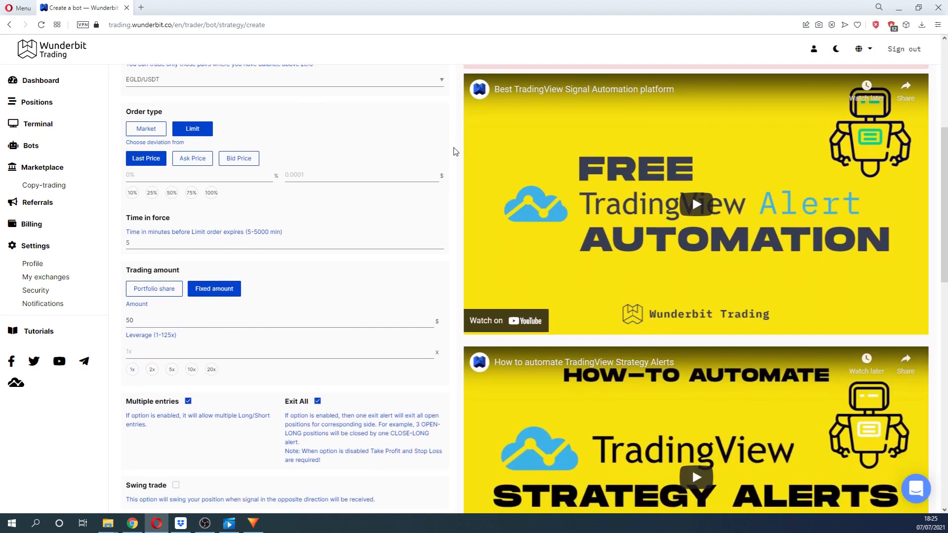
{"action": "scroll", "coordinate": [453, 151], "scroll_direction": "down", "scroll_amount": 10}
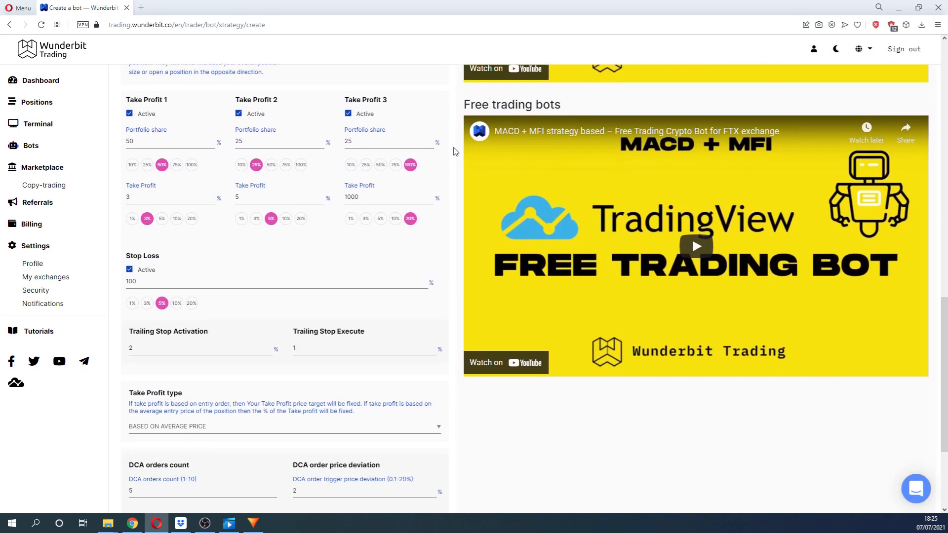
{"action": "scroll", "coordinate": [453, 151], "scroll_direction": "down", "scroll_amount": 4}
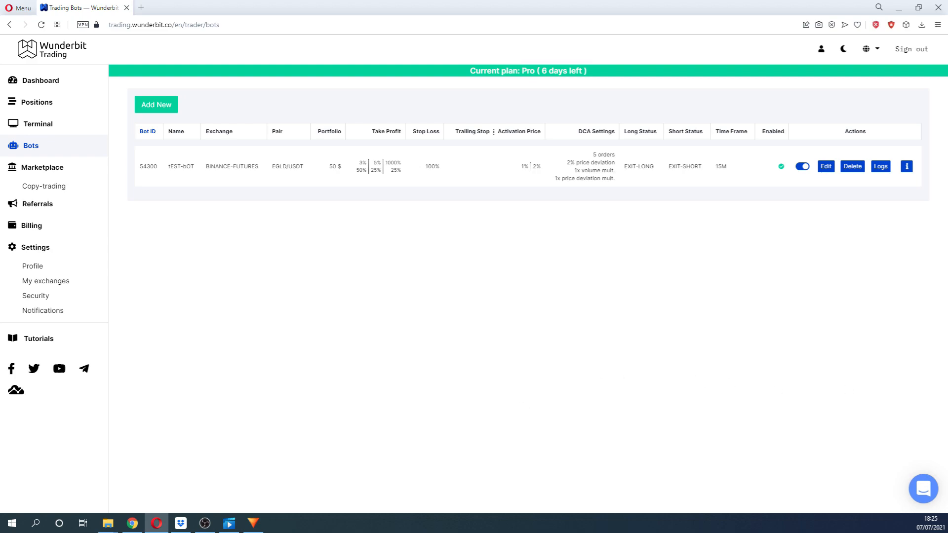
Disable the tEST-bOT bot, agreeing to close all its strategies, and enable it again.
{"action": "left_click", "coordinate": [804, 166]}
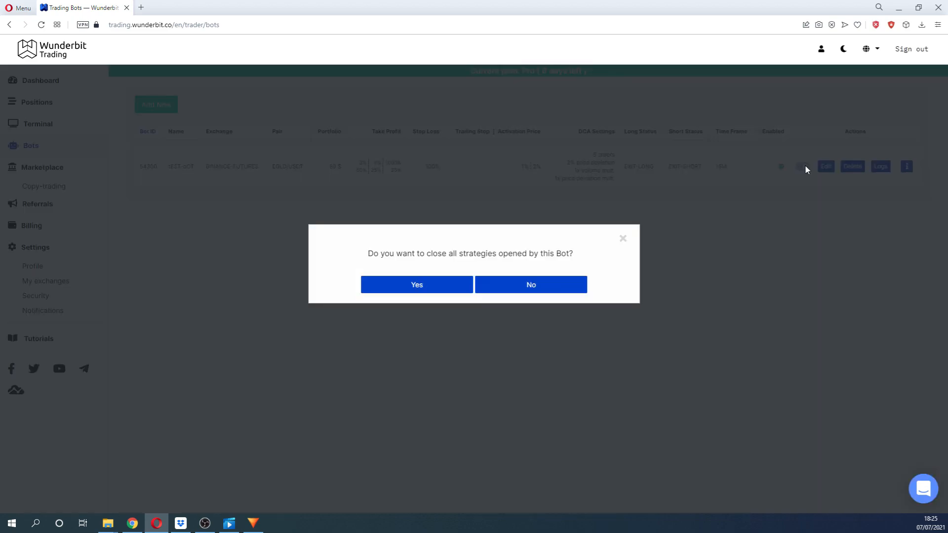
{"action": "left_click", "coordinate": [452, 291]}
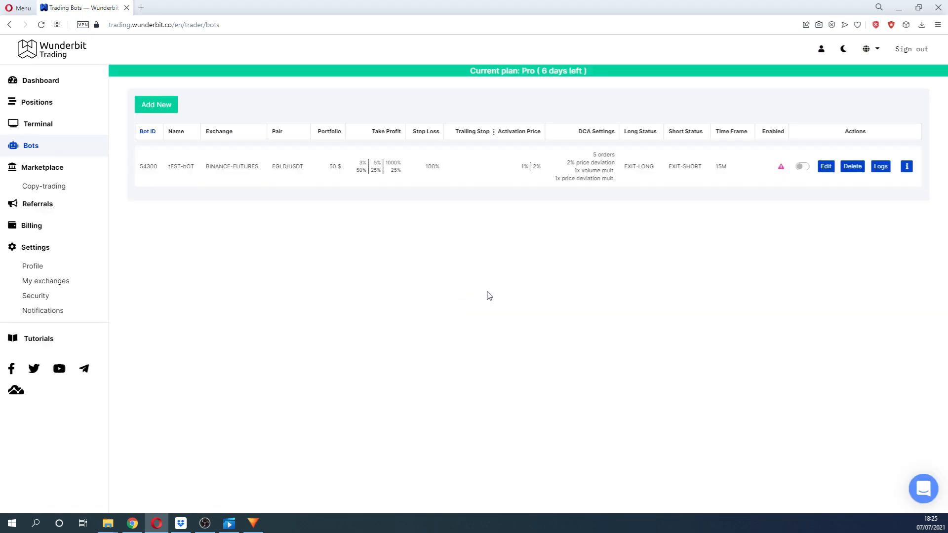
{"action": "left_click", "coordinate": [800, 168]}
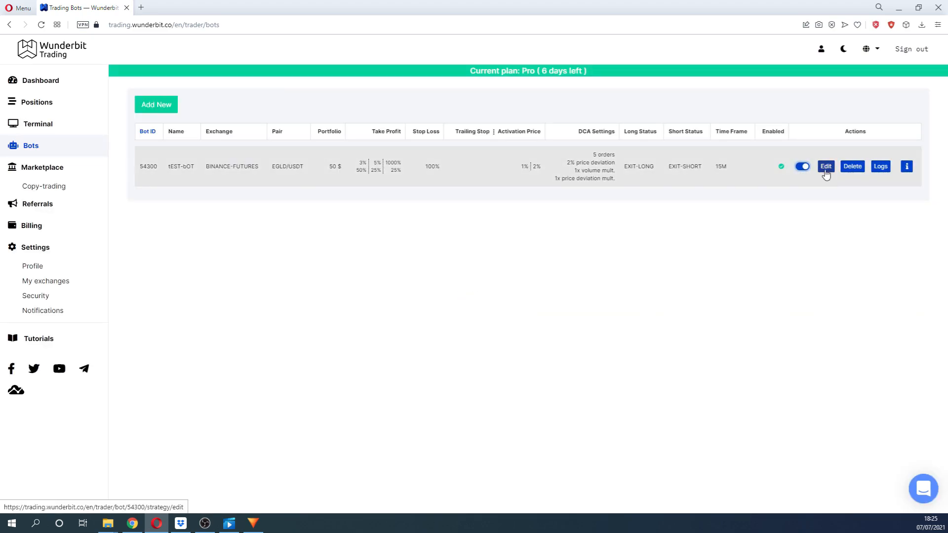
Check the tEST-bOT bot's logs and its detail records, closing each view again.
{"action": "left_click", "coordinate": [882, 168]}
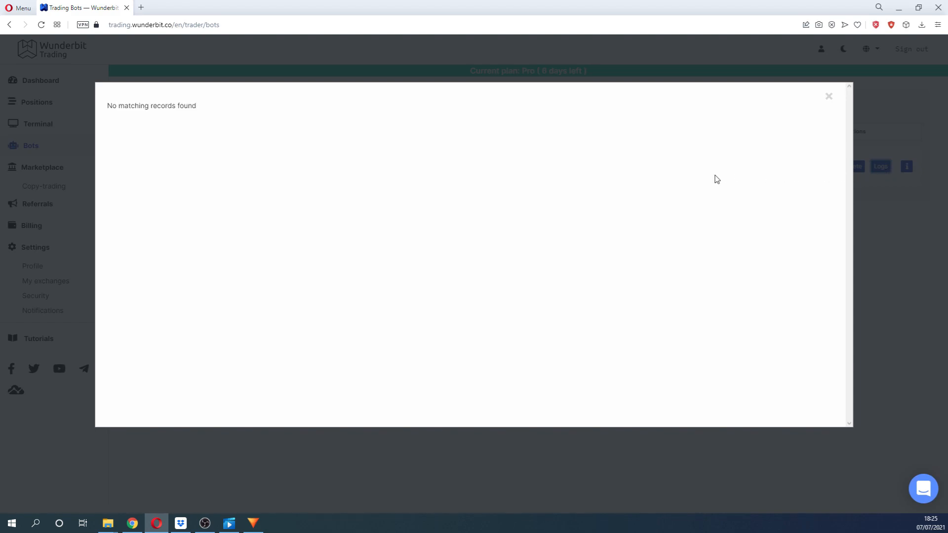
{"action": "left_click", "coordinate": [829, 97]}
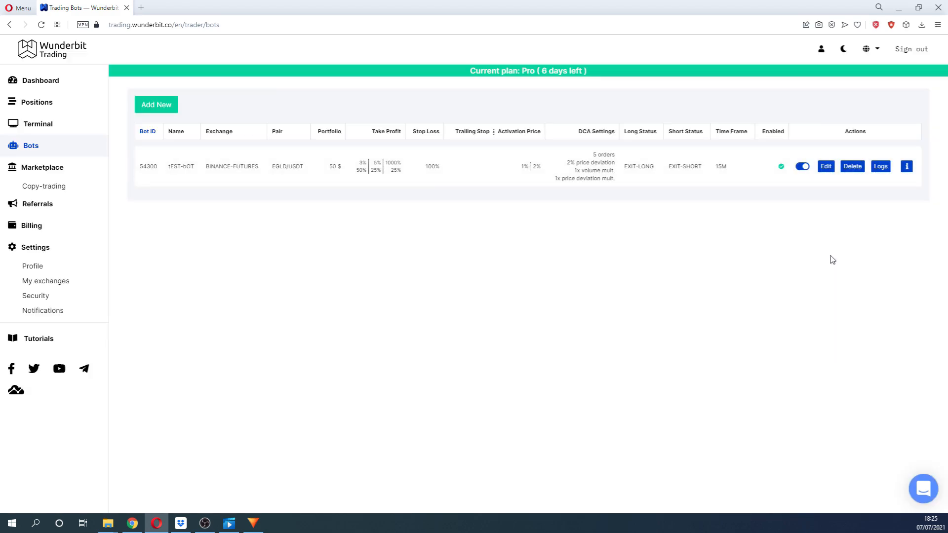
{"action": "left_click", "coordinate": [907, 168]}
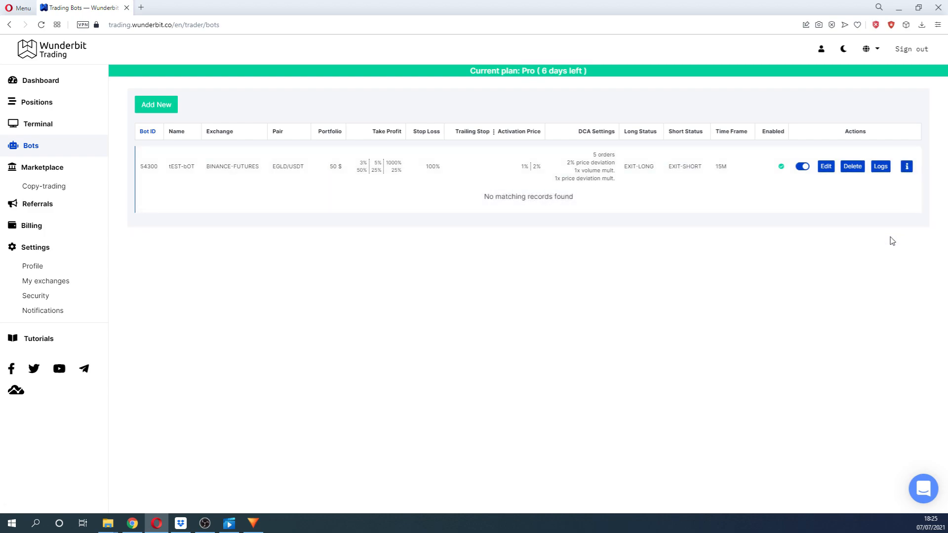
{"action": "left_click", "coordinate": [906, 168]}
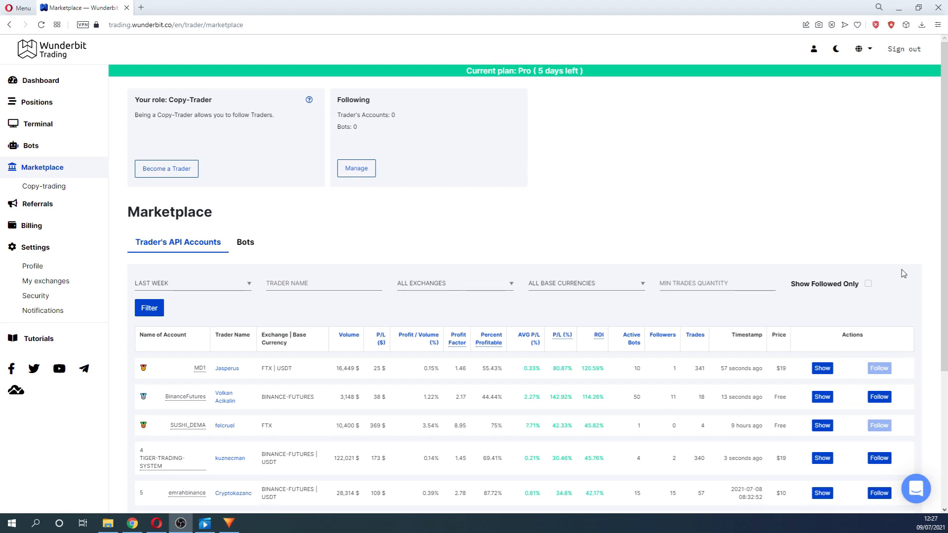
Browse the first three pages of traders' API accounts in the Marketplace.
{"action": "scroll", "coordinate": [903, 273], "scroll_direction": "down", "scroll_amount": 1}
{"action": "scroll", "coordinate": [903, 273], "scroll_direction": "down", "scroll_amount": 1}
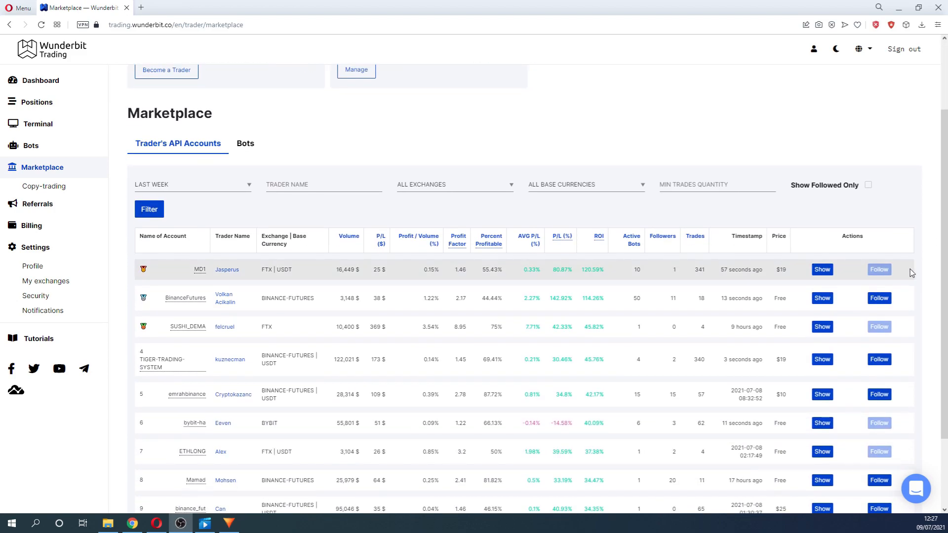
{"action": "scroll", "coordinate": [915, 274], "scroll_direction": "down", "scroll_amount": 2}
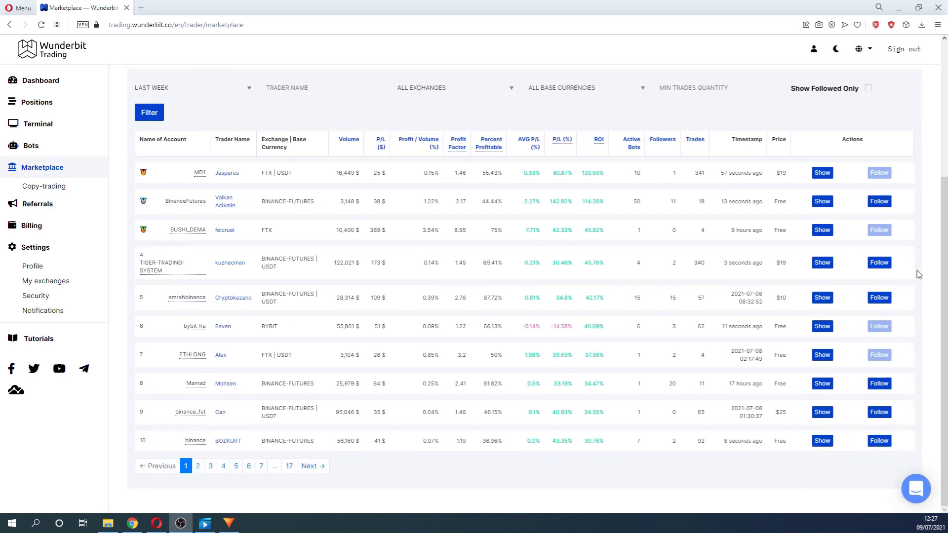
{"action": "left_click", "coordinate": [197, 466]}
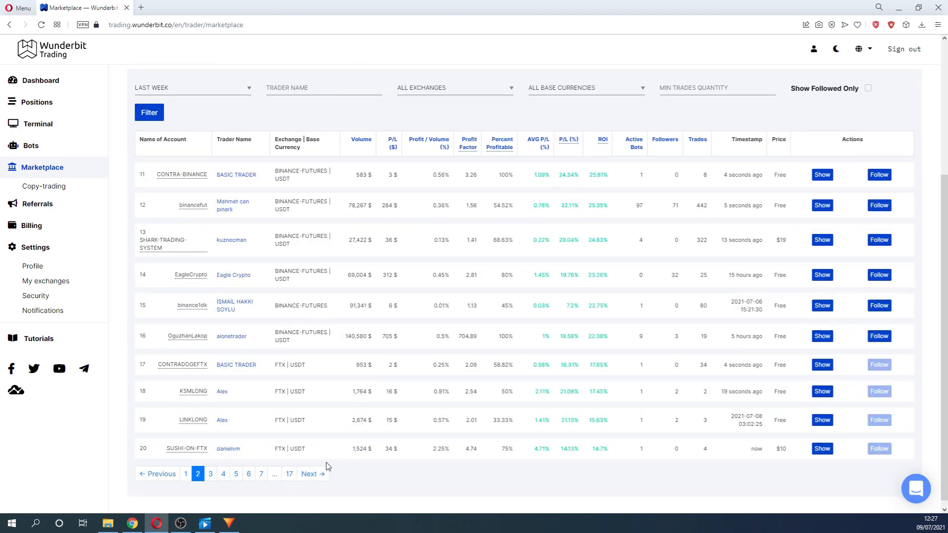
{"action": "left_click", "coordinate": [210, 475]}
{"action": "scroll", "coordinate": [851, 468], "scroll_direction": "up", "scroll_amount": 1}
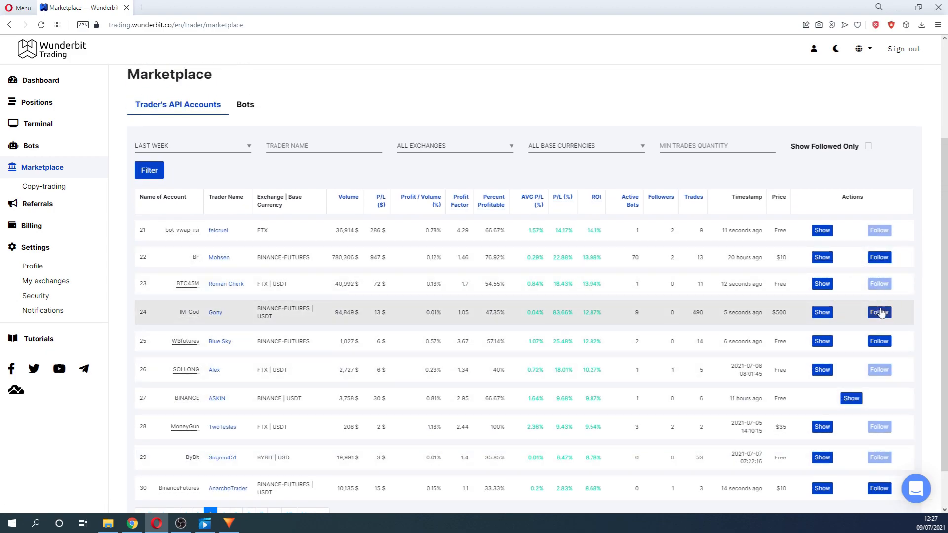
{"action": "scroll", "coordinate": [878, 311], "scroll_direction": "up", "scroll_amount": 3}
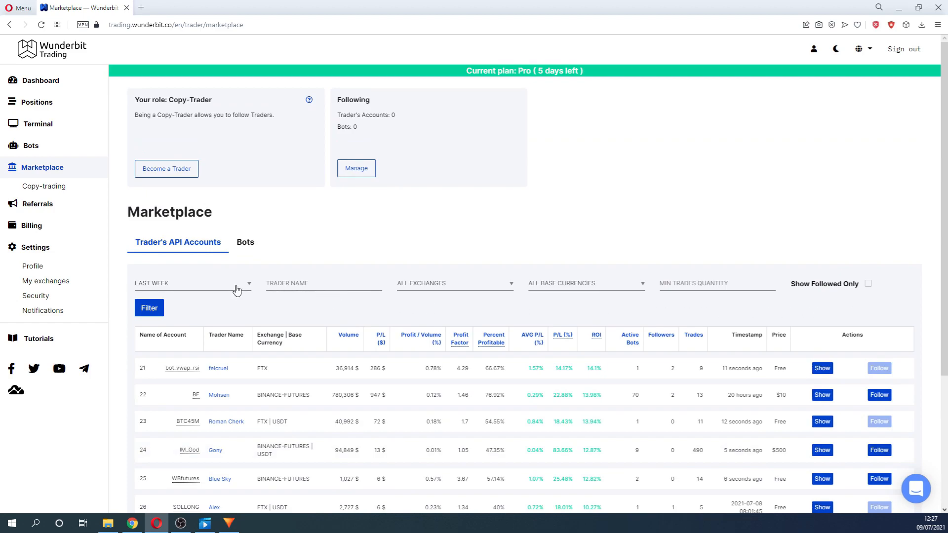
Filter the Marketplace accounts by exchange BINANCE_FUTURES, base currency USDT and a minimum of 30 trades.
{"action": "left_click", "coordinate": [488, 287]}
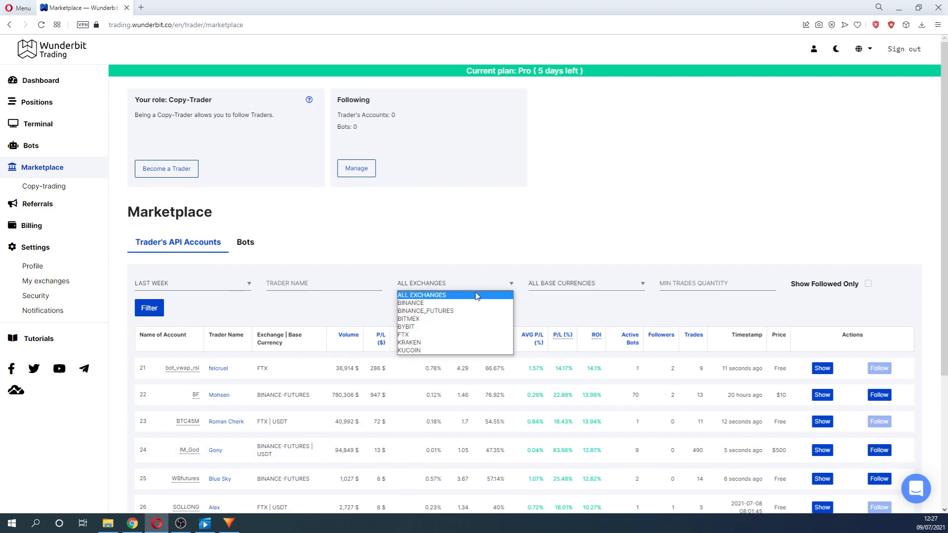
{"action": "left_click", "coordinate": [418, 310]}
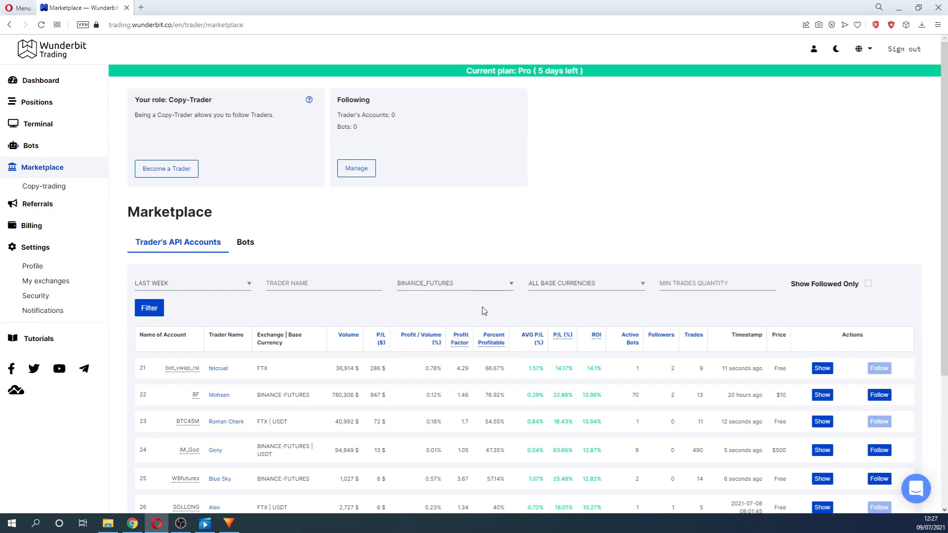
{"action": "left_click", "coordinate": [629, 290]}
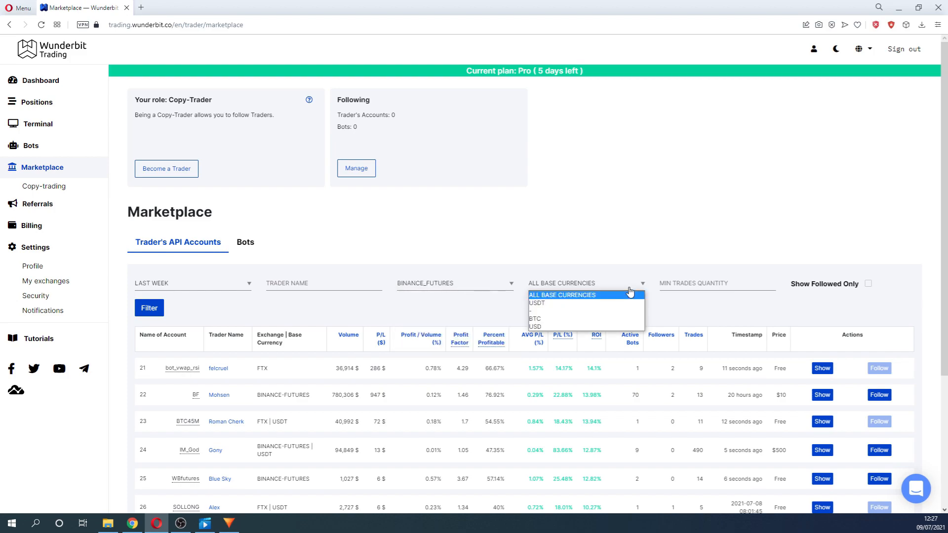
{"action": "left_click", "coordinate": [539, 304]}
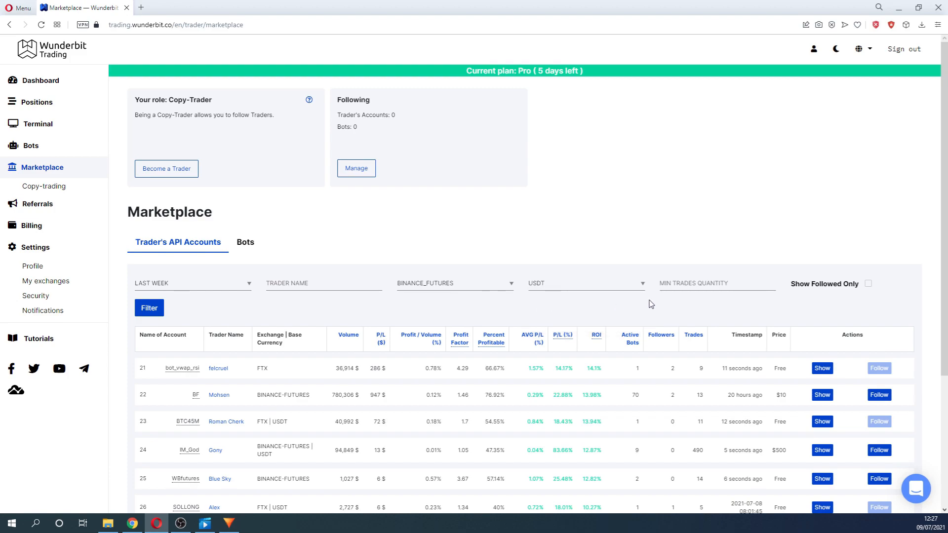
{"action": "left_click", "coordinate": [689, 289]}
{"action": "type", "text": "30"}
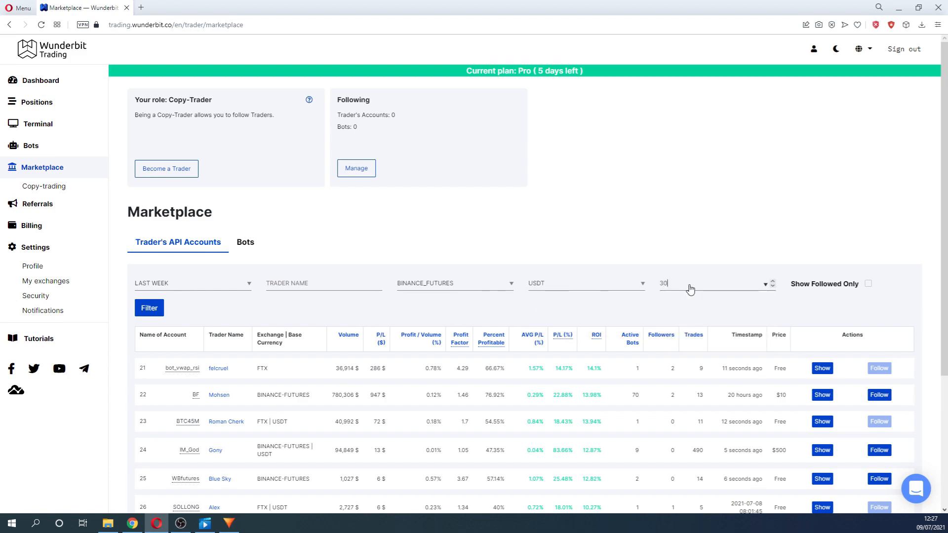
{"action": "left_click", "coordinate": [149, 308]}
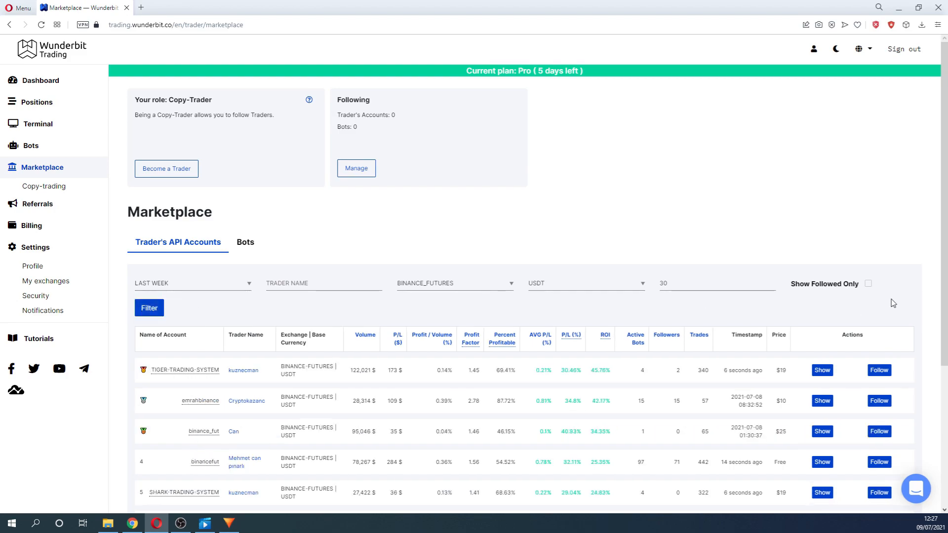
Look through the filtered trader accounts, examine the TIGER-TRADING-SYSTEM profile's statistics and strategies, and return to the Marketplace list.
{"action": "scroll", "coordinate": [893, 303], "scroll_direction": "down", "scroll_amount": 4}
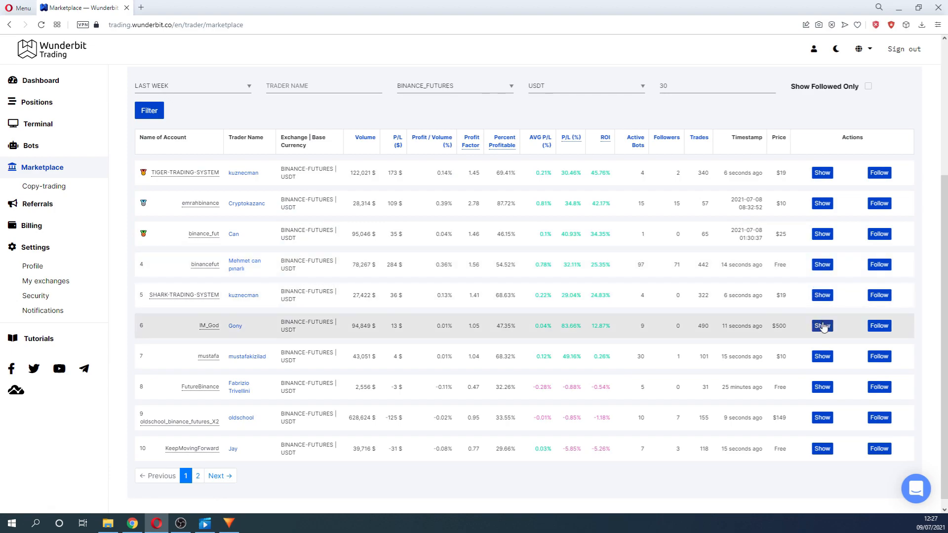
{"action": "scroll", "coordinate": [824, 330], "scroll_direction": "up", "scroll_amount": 1}
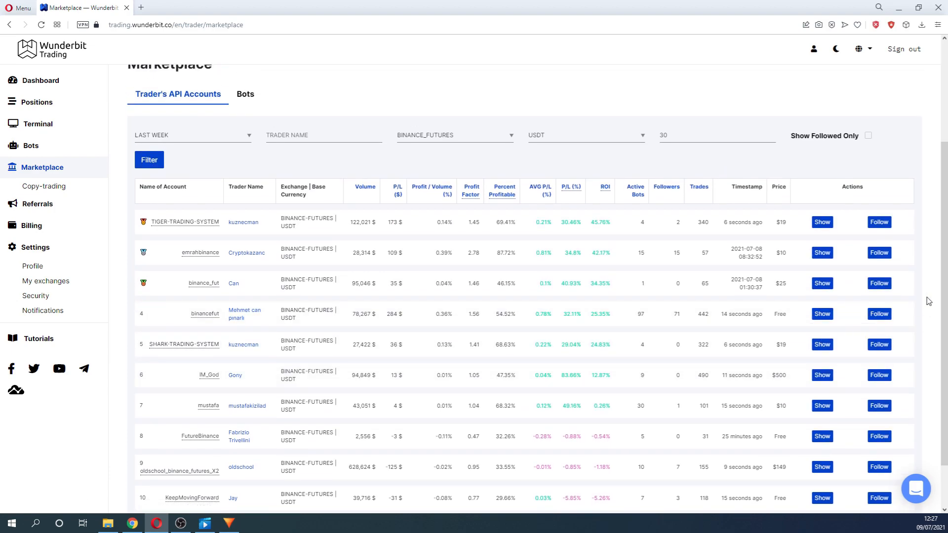
{"action": "left_click", "coordinate": [828, 226]}
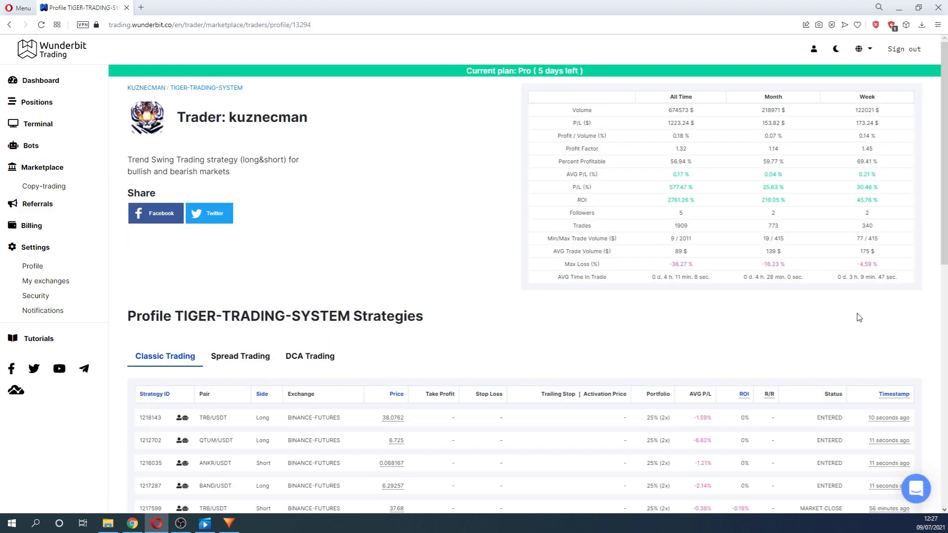
{"action": "scroll", "coordinate": [867, 318], "scroll_direction": "down", "scroll_amount": 10}
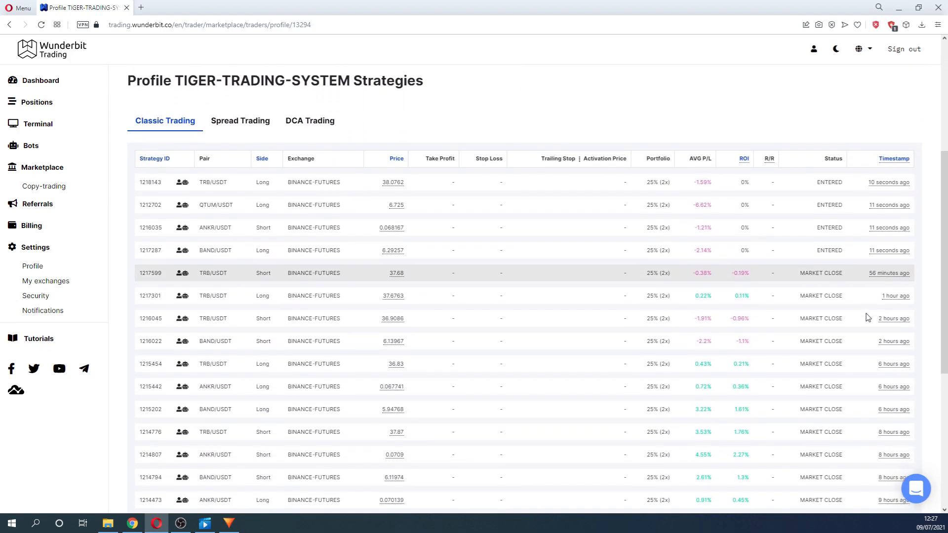
{"action": "scroll", "coordinate": [867, 317], "scroll_direction": "down", "scroll_amount": 2}
{"action": "scroll", "coordinate": [867, 318], "scroll_direction": "up", "scroll_amount": 12}
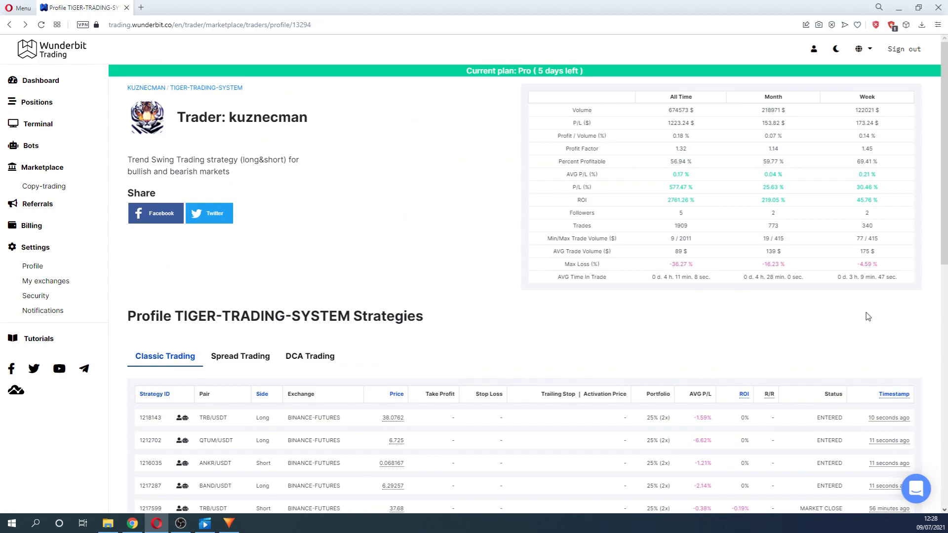
{"action": "left_click", "coordinate": [14, 27]}
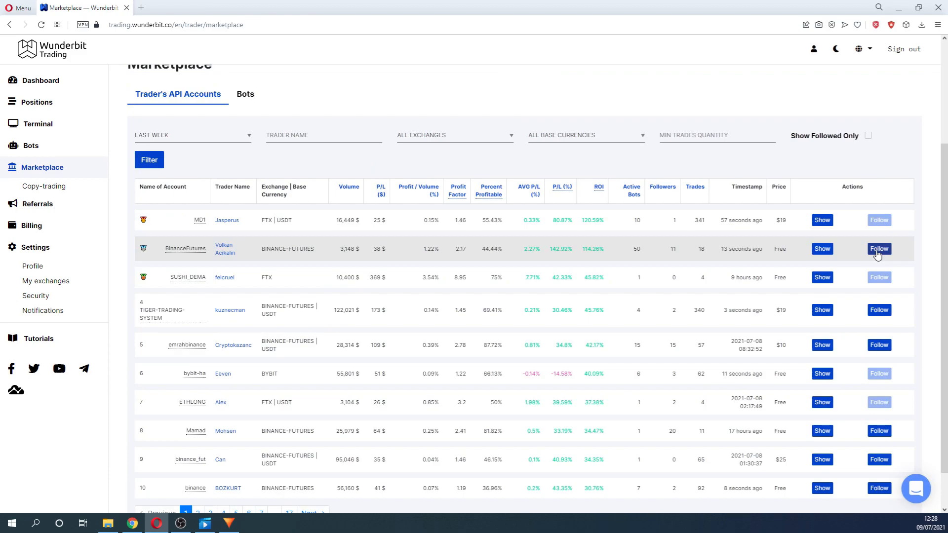
Follow the free BinanceFutures account with the Wunderbit account, copying all actions, and open the management of followed accounts.
{"action": "left_click", "coordinate": [877, 252]}
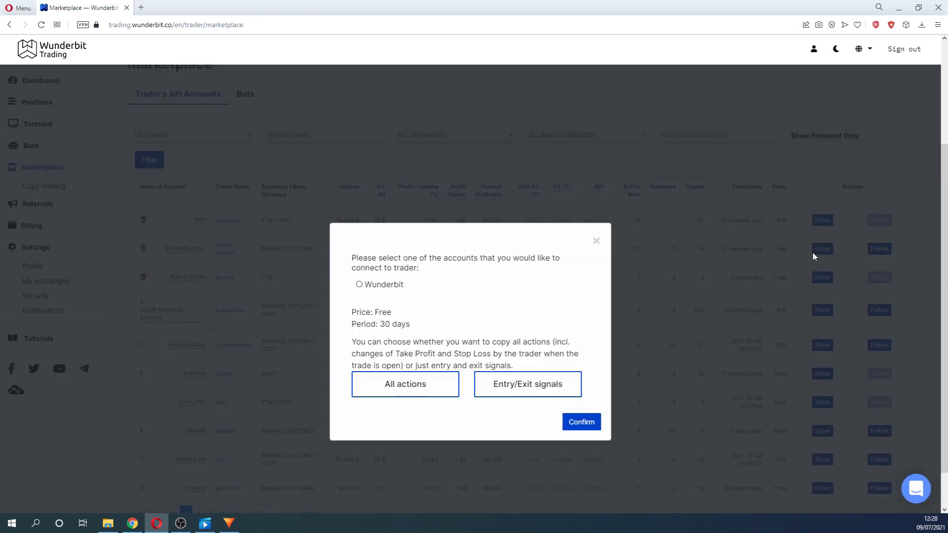
{"action": "left_click", "coordinate": [359, 285]}
{"action": "left_click", "coordinate": [444, 389]}
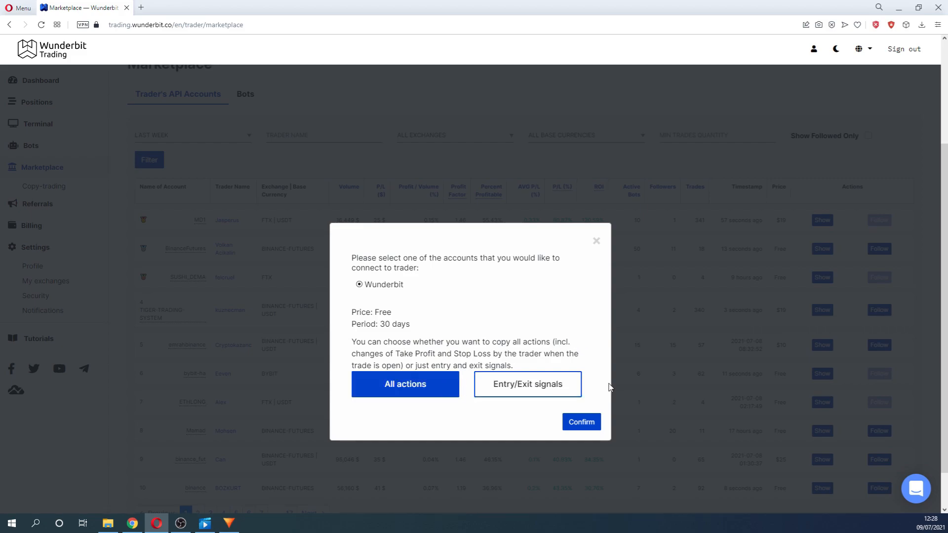
{"action": "left_click", "coordinate": [568, 388]}
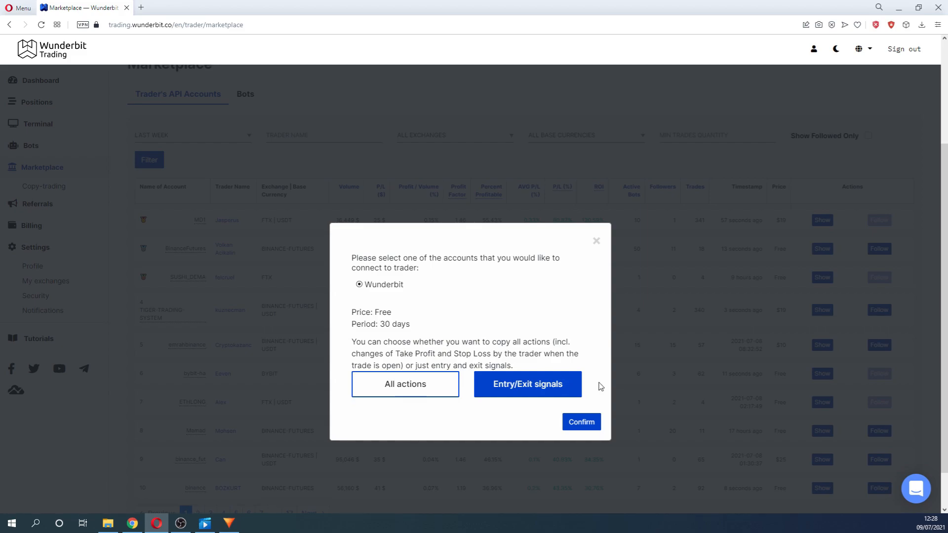
{"action": "left_click", "coordinate": [442, 395]}
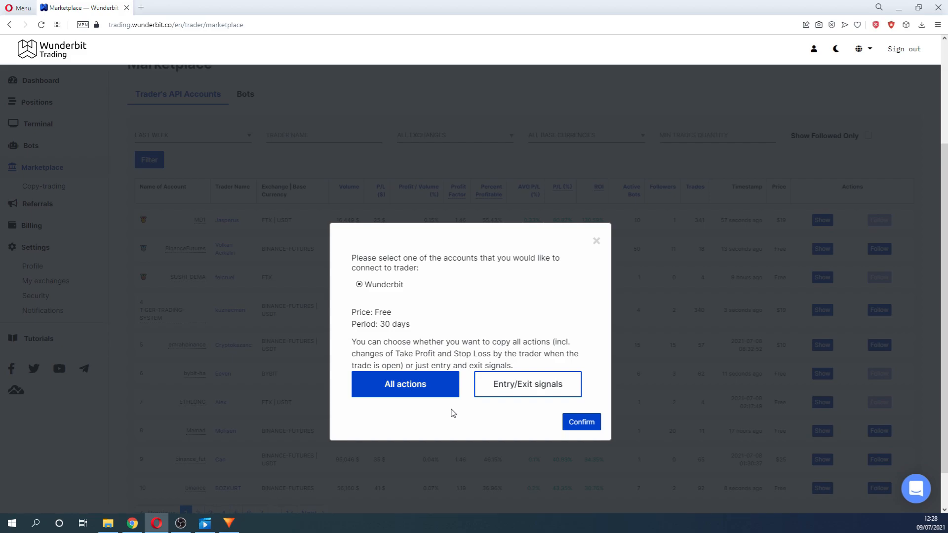
{"action": "left_click", "coordinate": [486, 394]}
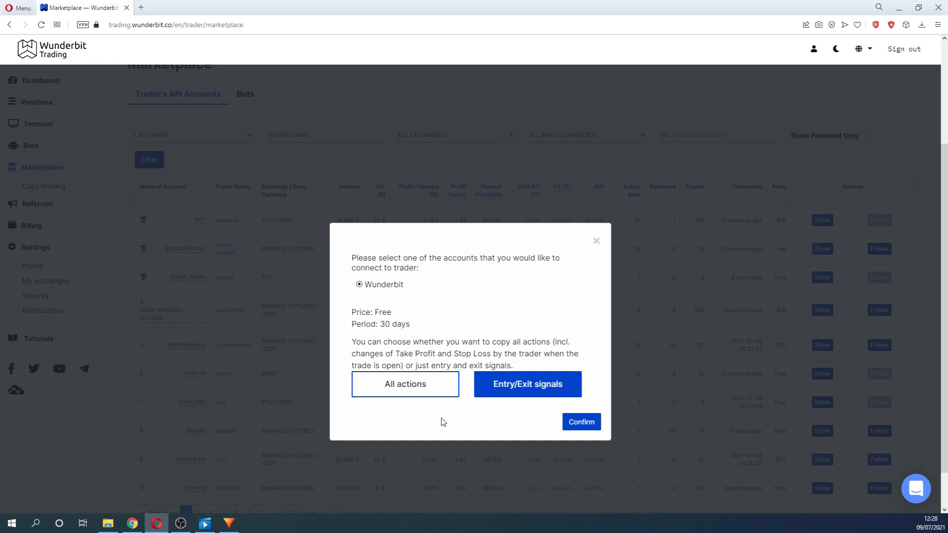
{"action": "left_click", "coordinate": [435, 394]}
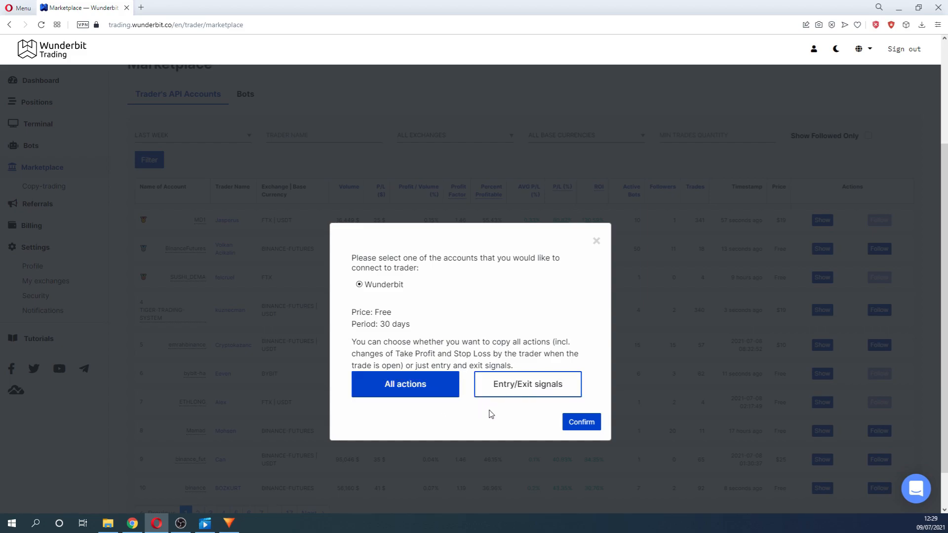
{"action": "left_click", "coordinate": [582, 423]}
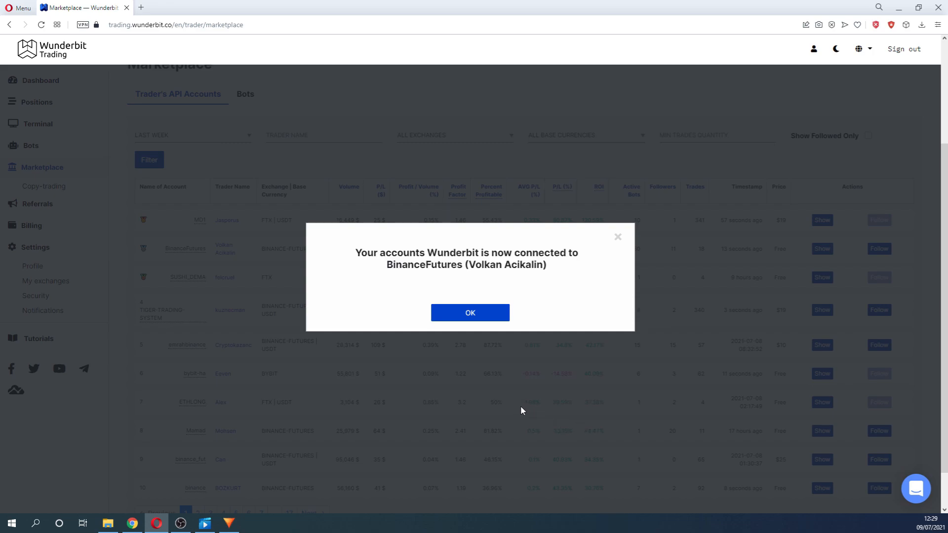
{"action": "left_click", "coordinate": [482, 318]}
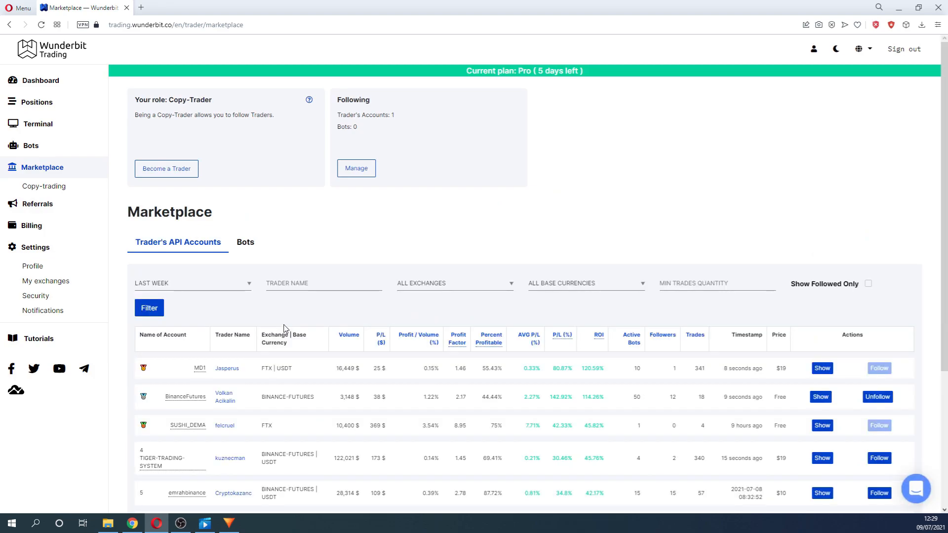
{"action": "left_click", "coordinate": [348, 169]}
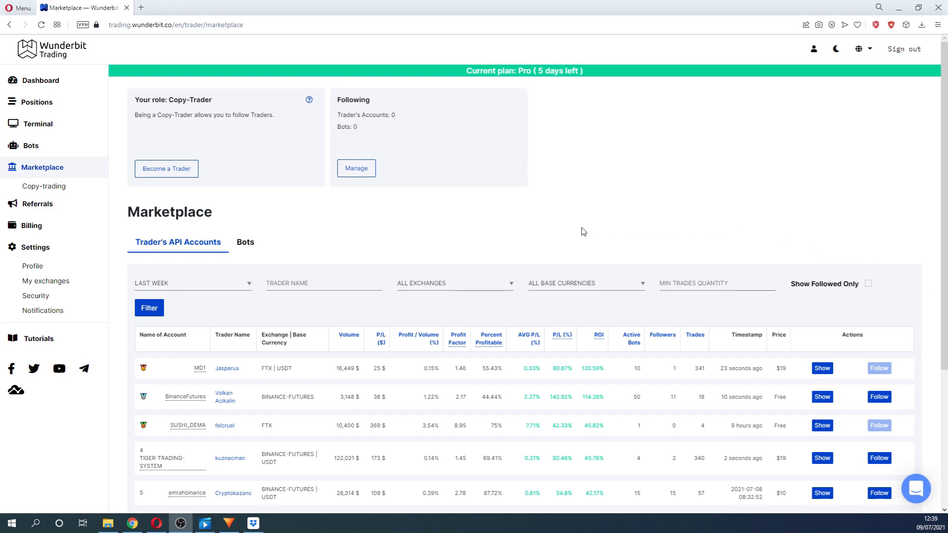
Switch the Marketplace role to Trader, agreeing to disconnect all relations, and open the trader's copy-trading settings.
{"action": "left_click", "coordinate": [163, 172]}
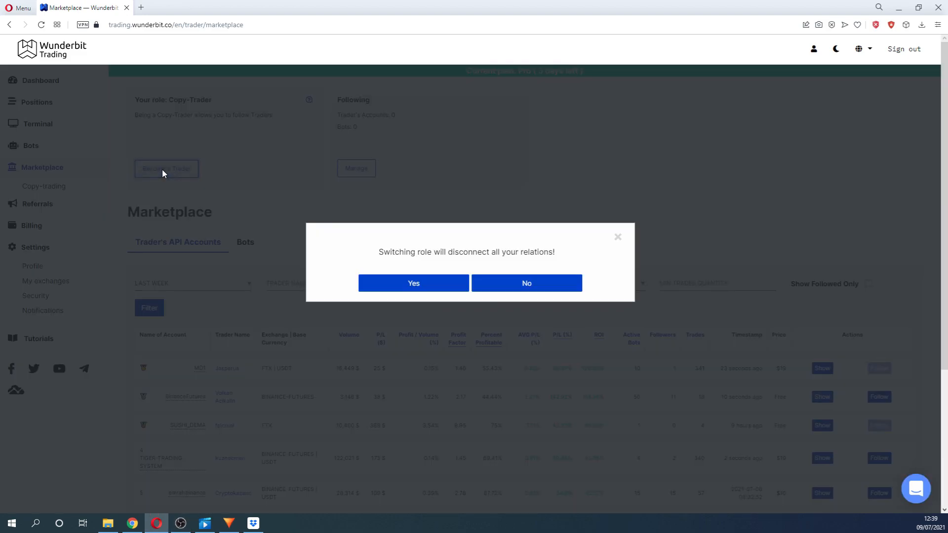
{"action": "left_click", "coordinate": [413, 286]}
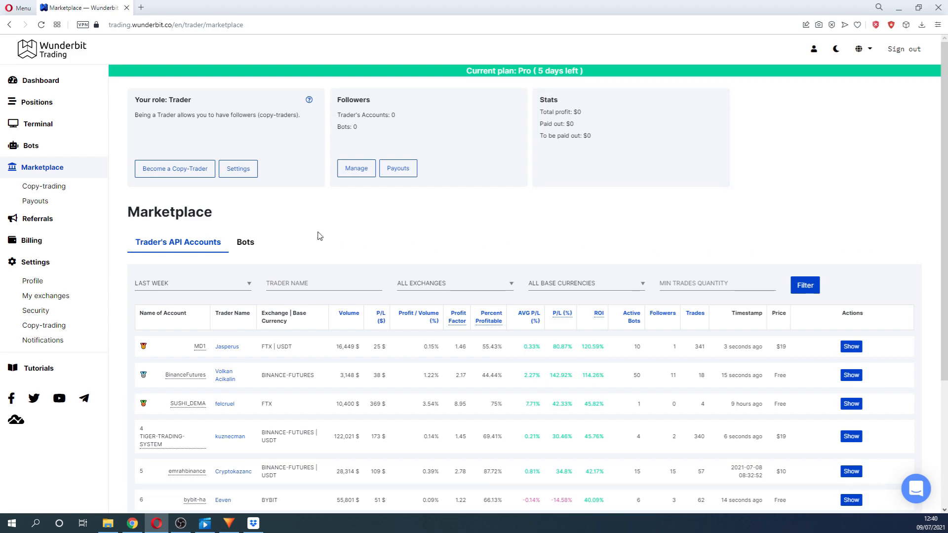
{"action": "left_click", "coordinate": [234, 170]}
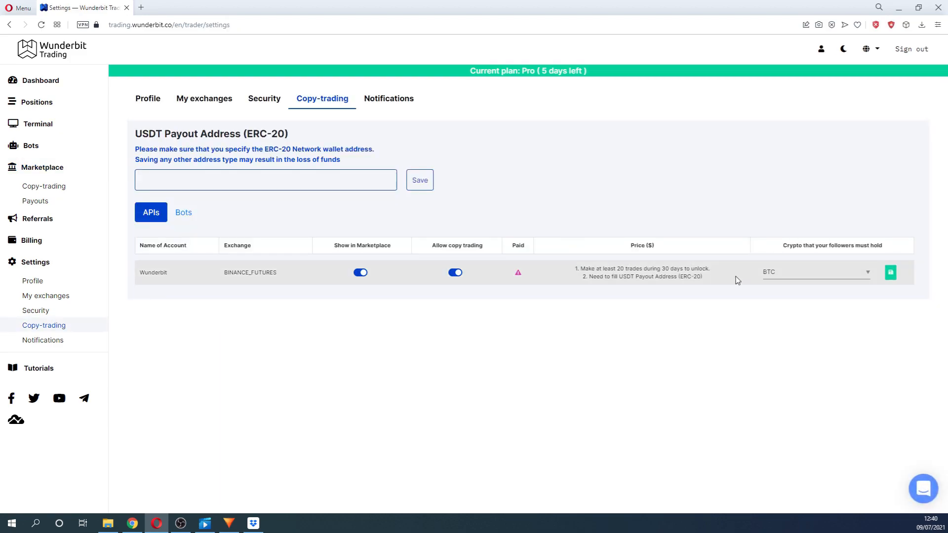
Toggle the Wunderbit account's marketplace display and copy trading, leaving it shown but not copyable, and check the Bots list before returning to APIs.
{"action": "left_click", "coordinate": [455, 272]}
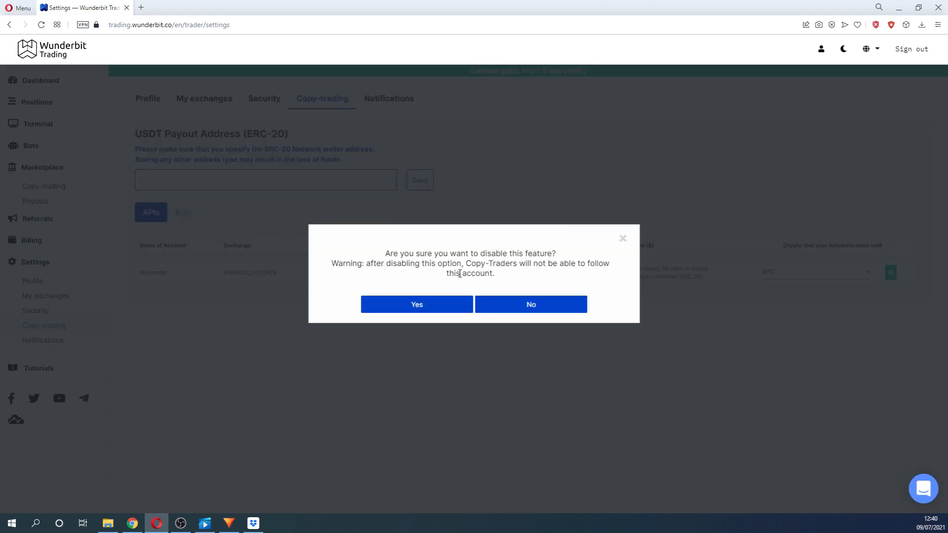
{"action": "left_click", "coordinate": [429, 307]}
{"action": "left_click", "coordinate": [360, 272]}
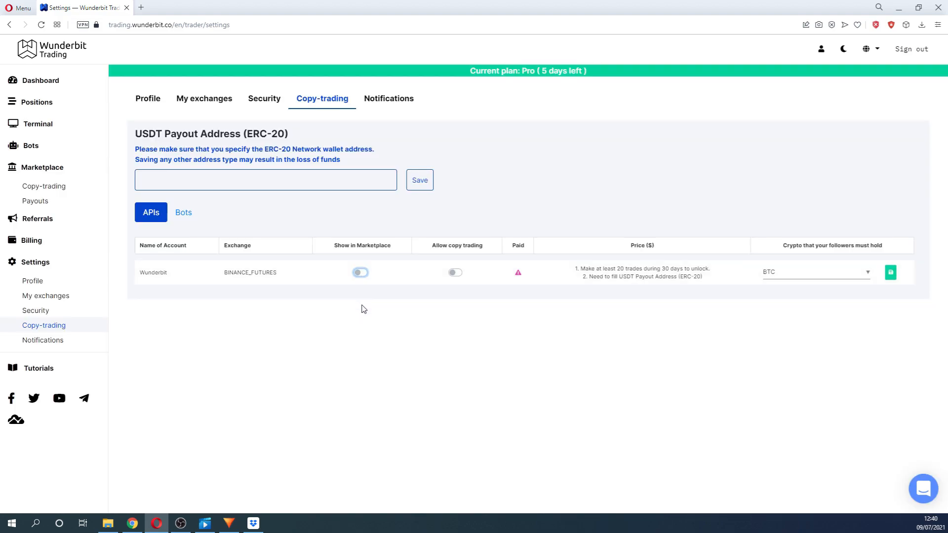
{"action": "left_click", "coordinate": [360, 272]}
{"action": "left_click", "coordinate": [455, 273]}
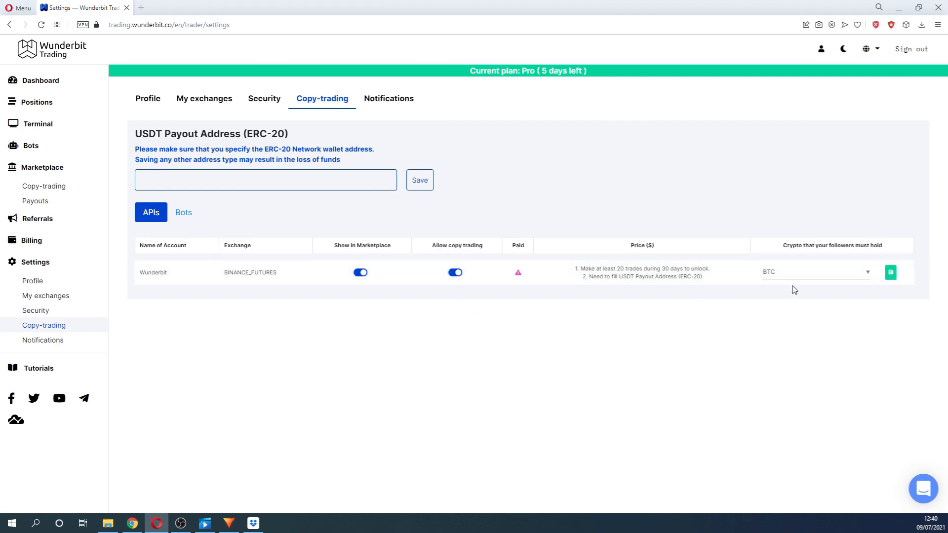
{"action": "left_click", "coordinate": [454, 273]}
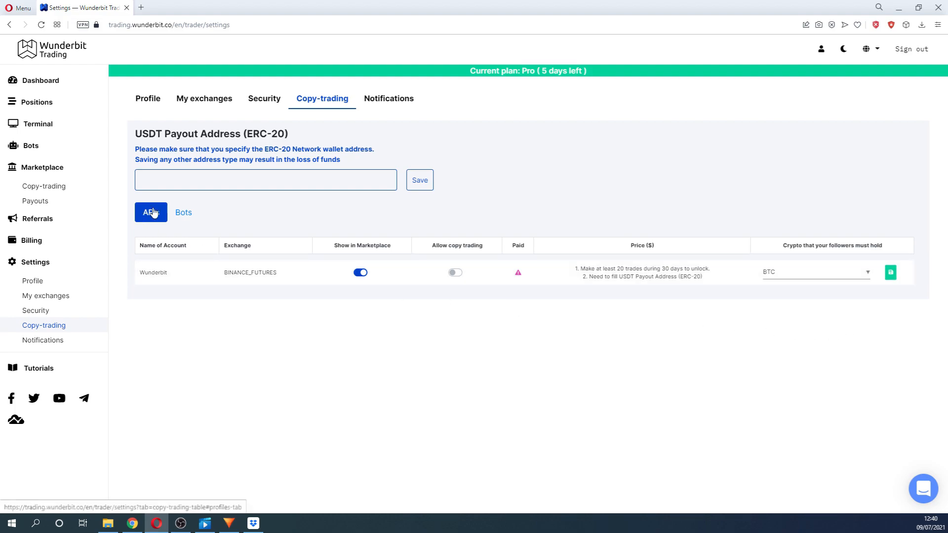
{"action": "left_click", "coordinate": [181, 216]}
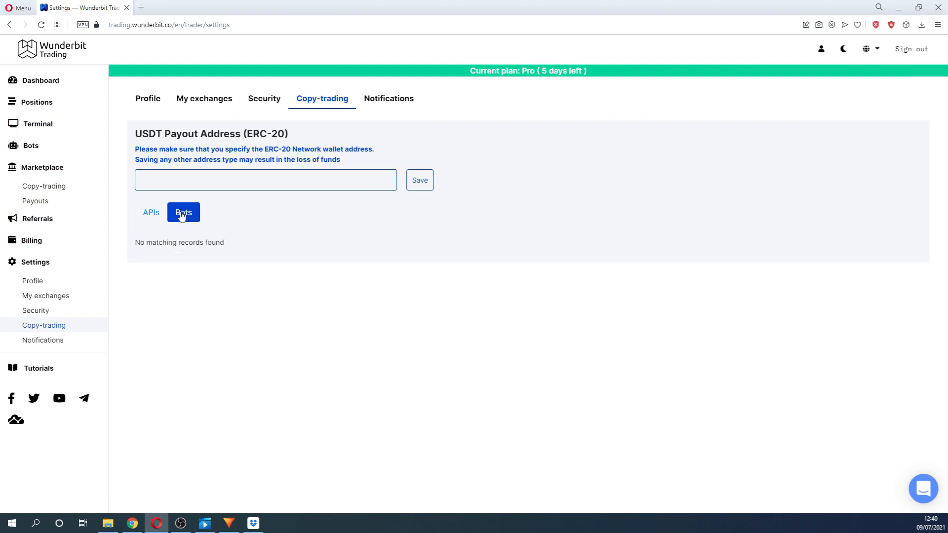
{"action": "left_click", "coordinate": [156, 215]}
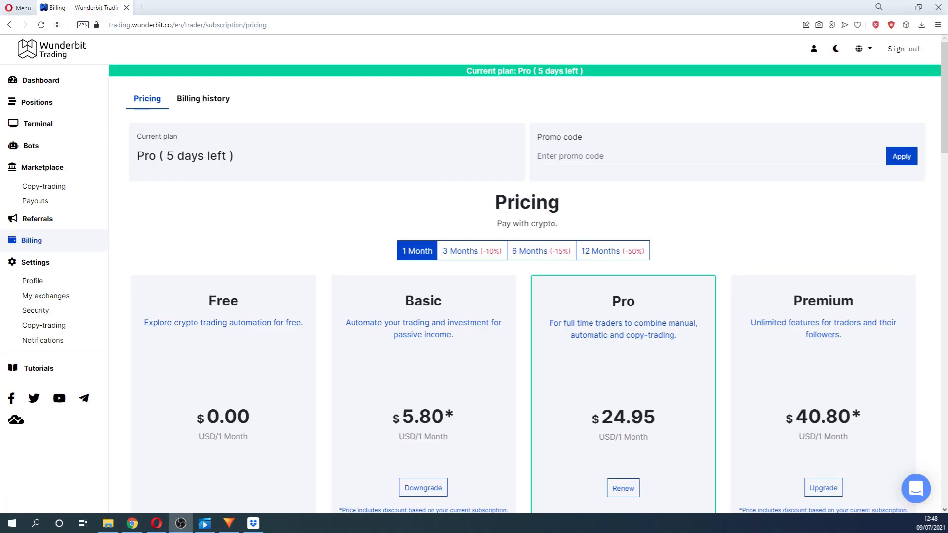
Examine the features of the Free, Basic, Pro and Premium plans and their full comparison table in Billing.
{"action": "scroll", "coordinate": [915, 208], "scroll_direction": "down", "scroll_amount": 15}
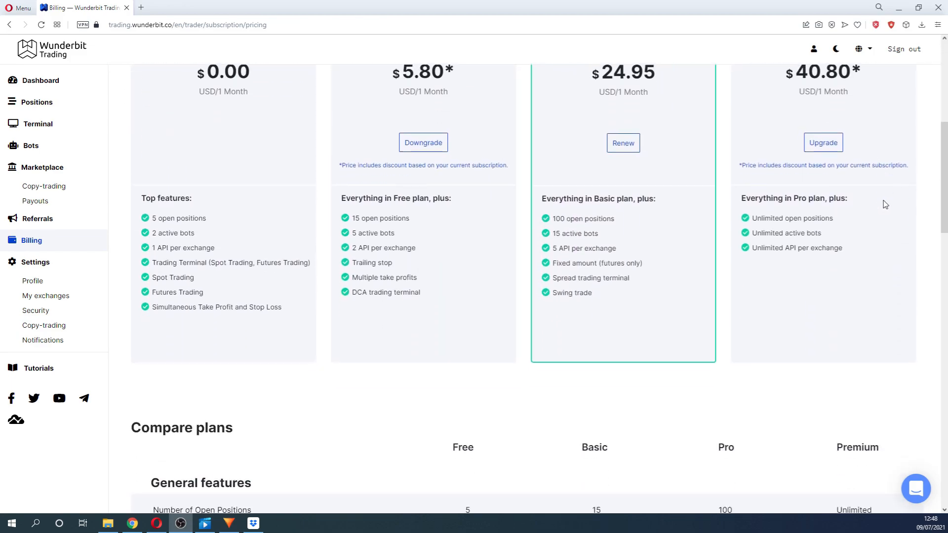
{"action": "scroll", "coordinate": [888, 206], "scroll_direction": "down", "scroll_amount": 10}
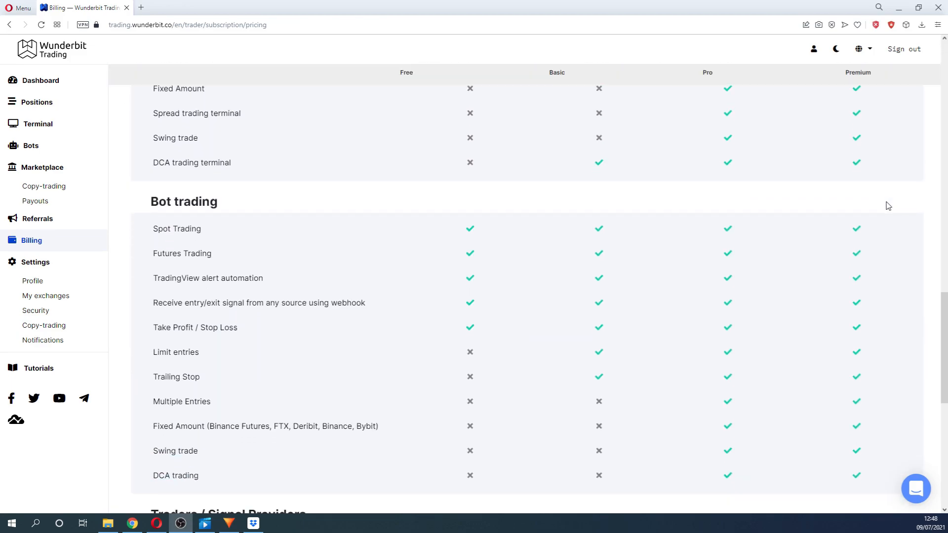
{"action": "scroll", "coordinate": [888, 206], "scroll_direction": "down", "scroll_amount": 2}
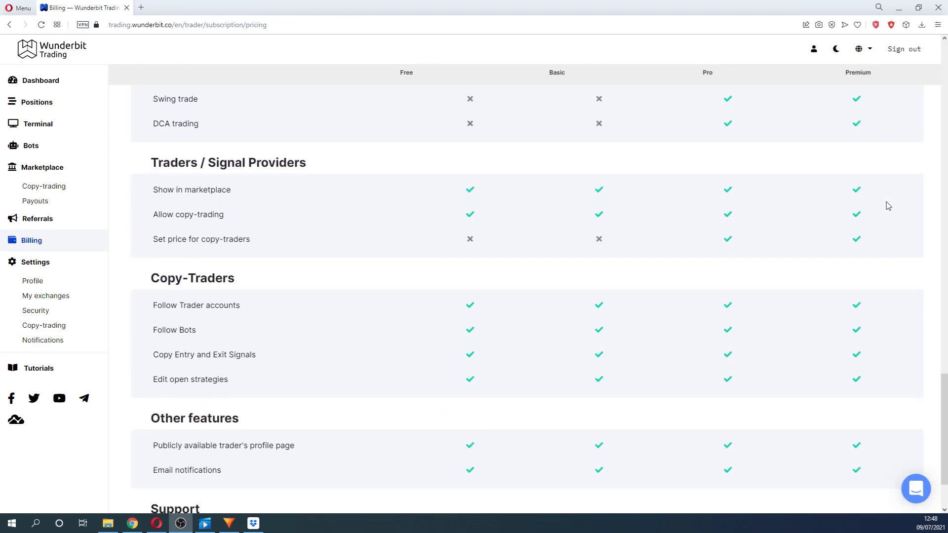
{"action": "scroll", "coordinate": [888, 206], "scroll_direction": "up", "scroll_amount": 20}
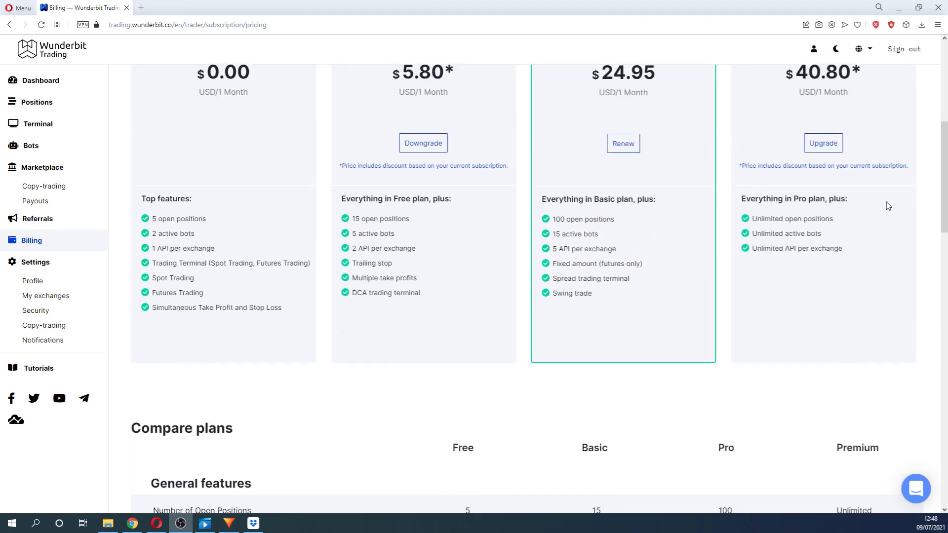
{"action": "scroll", "coordinate": [888, 205], "scroll_direction": "up", "scroll_amount": 7}
Compare the plan prices for 3, 6 and 12 months, and select the 3-month billing period.
{"action": "left_click", "coordinate": [477, 254]}
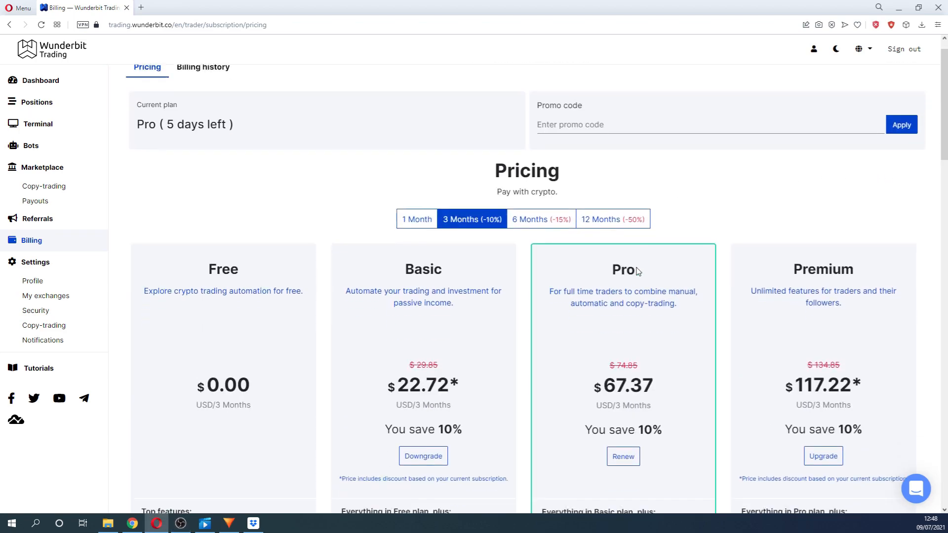
{"action": "scroll", "coordinate": [636, 270], "scroll_direction": "down", "scroll_amount": 1}
{"action": "left_click", "coordinate": [543, 154]}
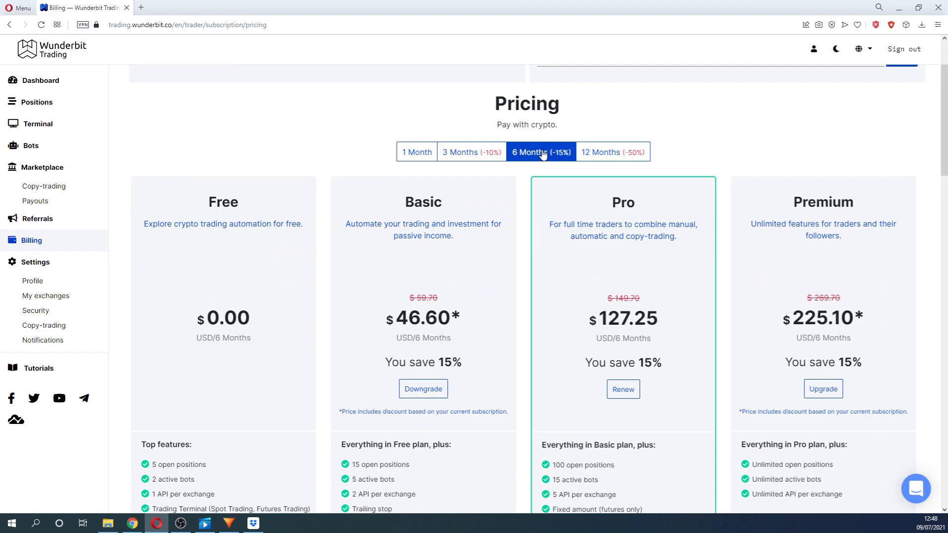
{"action": "left_click", "coordinate": [595, 155]}
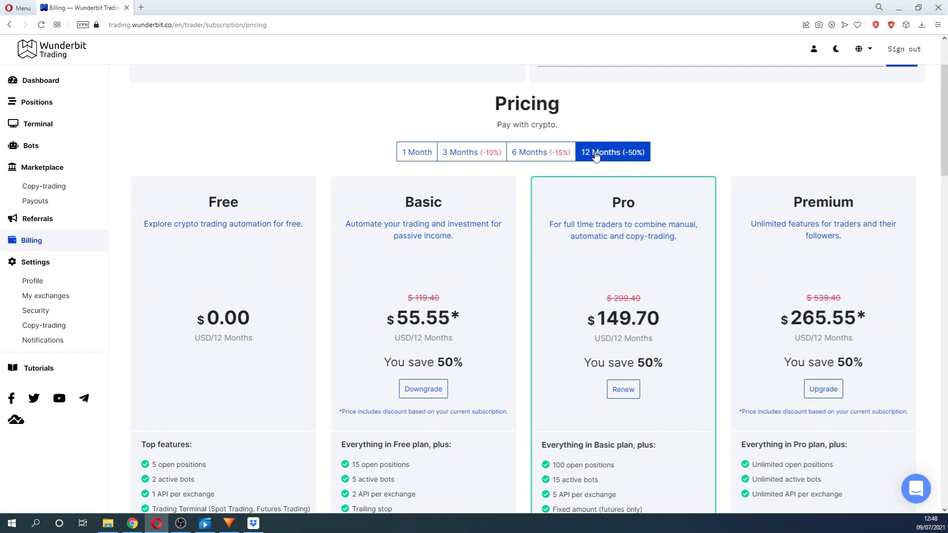
{"action": "left_click", "coordinate": [478, 154]}
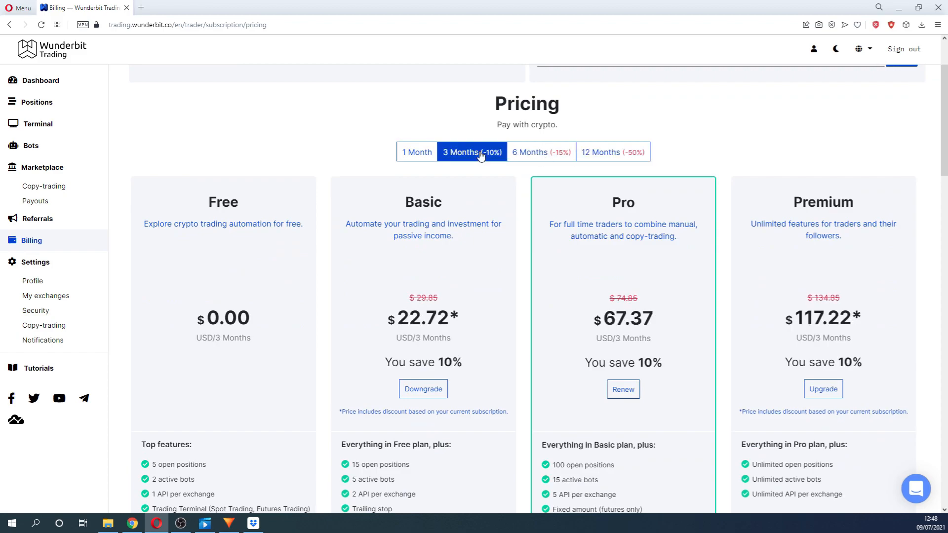
Start the upgrade to Premium for 3 months with crypto payment, and expand the additional payment currencies at checkout.
{"action": "left_click", "coordinate": [832, 394]}
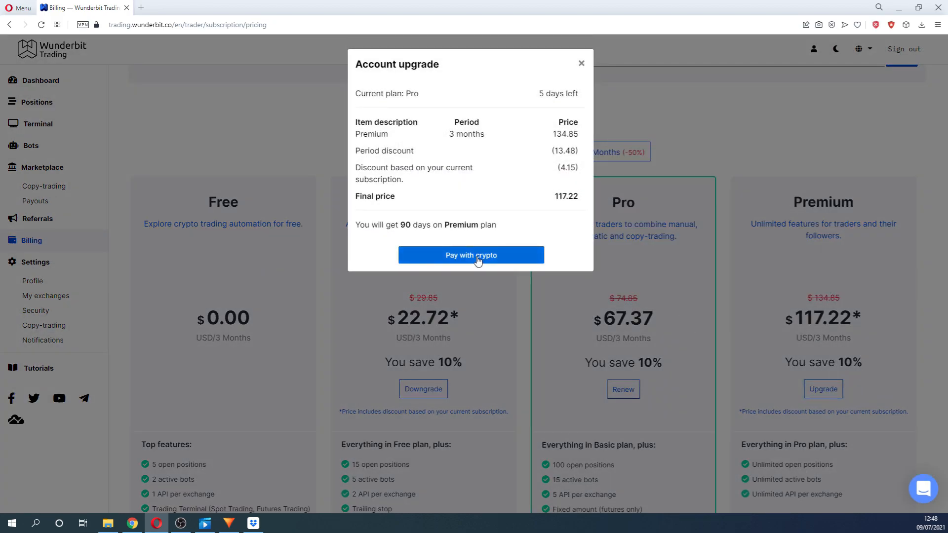
{"action": "left_click", "coordinate": [478, 261]}
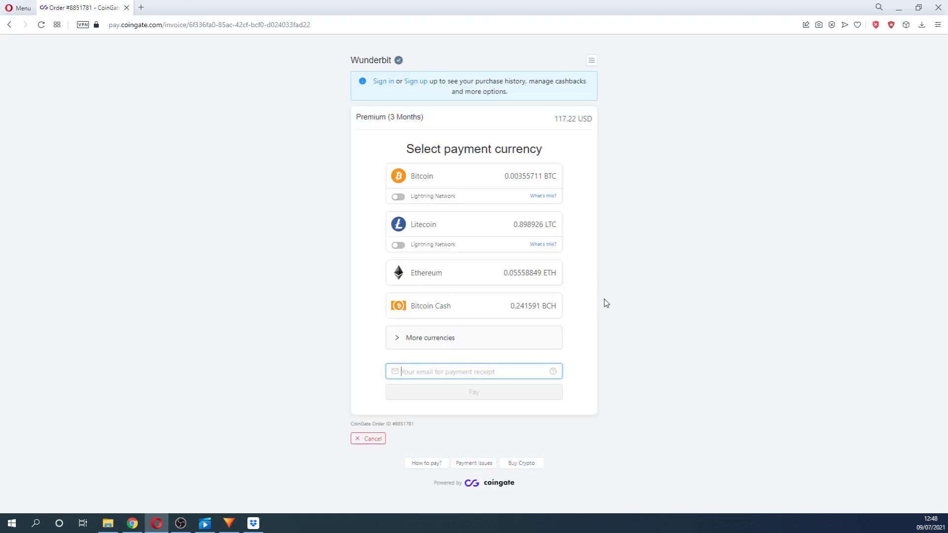
{"action": "left_click", "coordinate": [403, 343]}
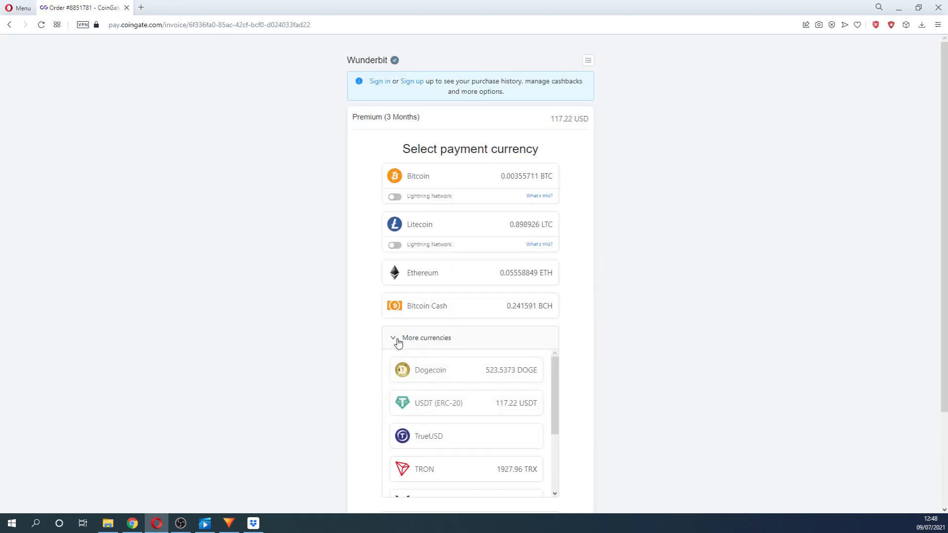
Examine the additional payment currencies and the receipt email and payment section of the Premium checkout.
{"action": "scroll", "coordinate": [375, 335], "scroll_direction": "down", "scroll_amount": 1}
{"action": "scroll", "coordinate": [375, 330], "scroll_direction": "down", "scroll_amount": 1}
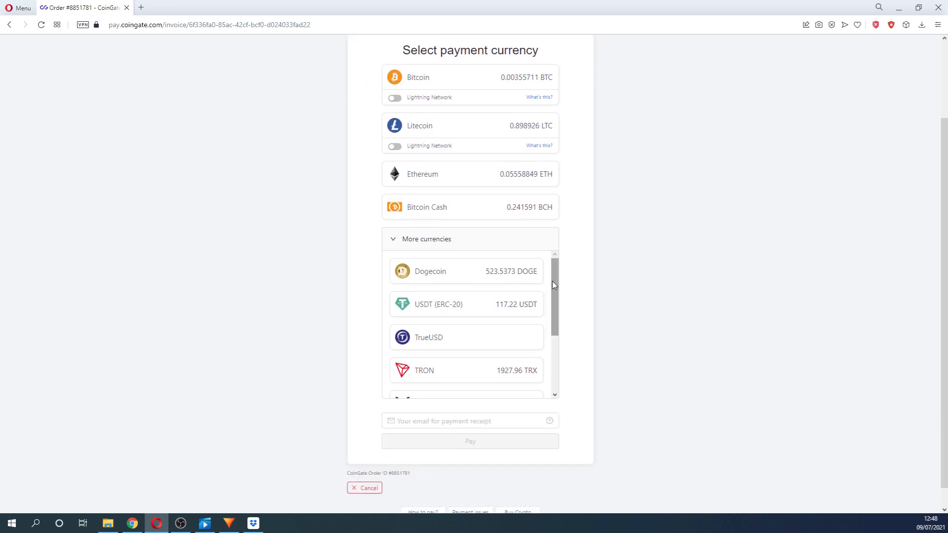
{"action": "mouse_move", "coordinate": [552, 277]}
{"action": "left_mouse_down"}
{"action": "mouse_move", "coordinate": [549, 341]}
{"action": "mouse_move", "coordinate": [564, 266]}
{"action": "left_mouse_up"}
{"action": "scroll", "coordinate": [406, 395], "scroll_direction": "up", "scroll_amount": 3}
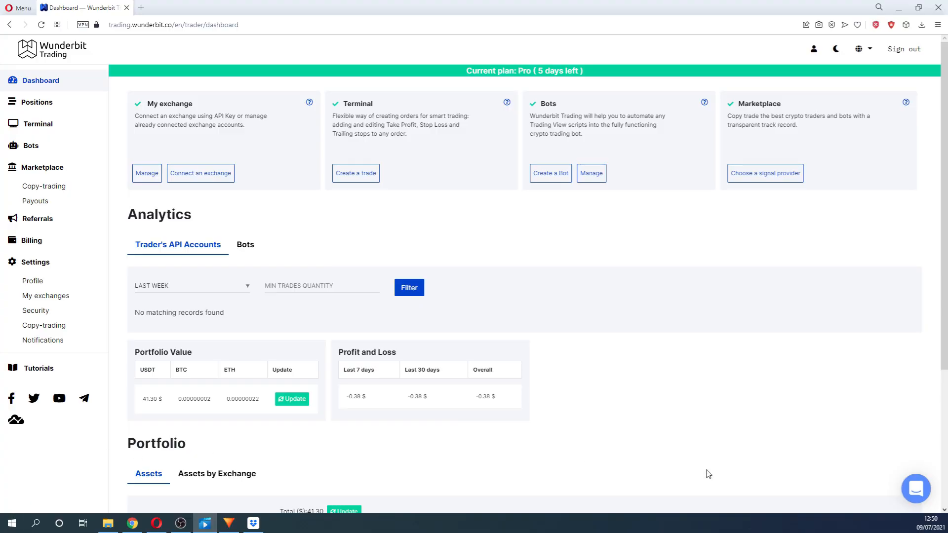
Check the contact and article search options in the support chat on the Dashboard, and close the chat.
{"action": "left_click", "coordinate": [915, 488]}
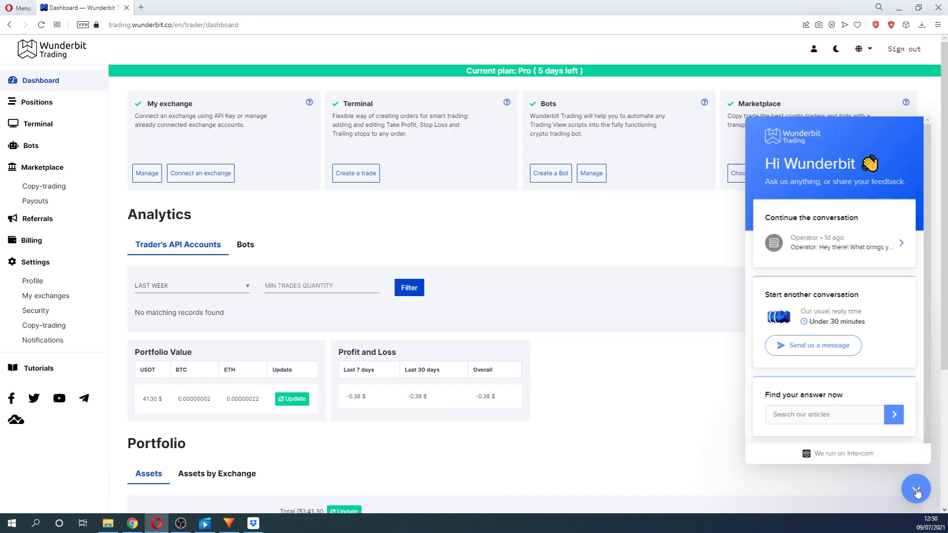
{"action": "left_click", "coordinate": [916, 492]}
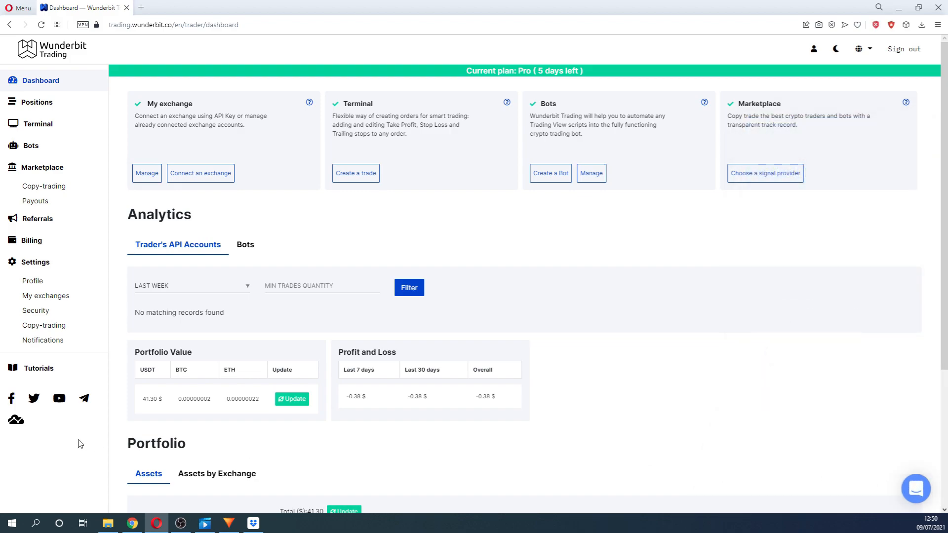
Open the tutorials Help Center, look through its article collections, and search the articles for "My bot does not work".
{"action": "left_click", "coordinate": [39, 371]}
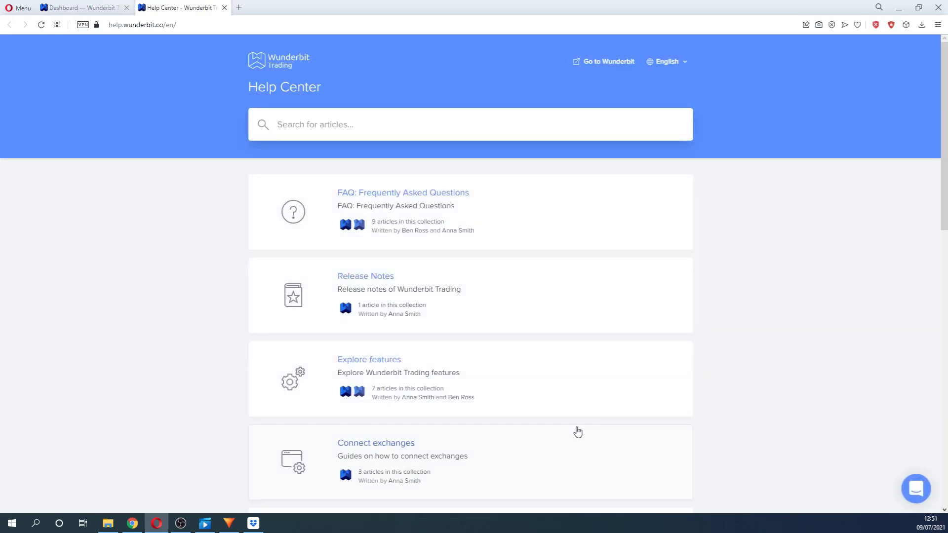
{"action": "scroll", "coordinate": [577, 432], "scroll_direction": "down", "scroll_amount": 7}
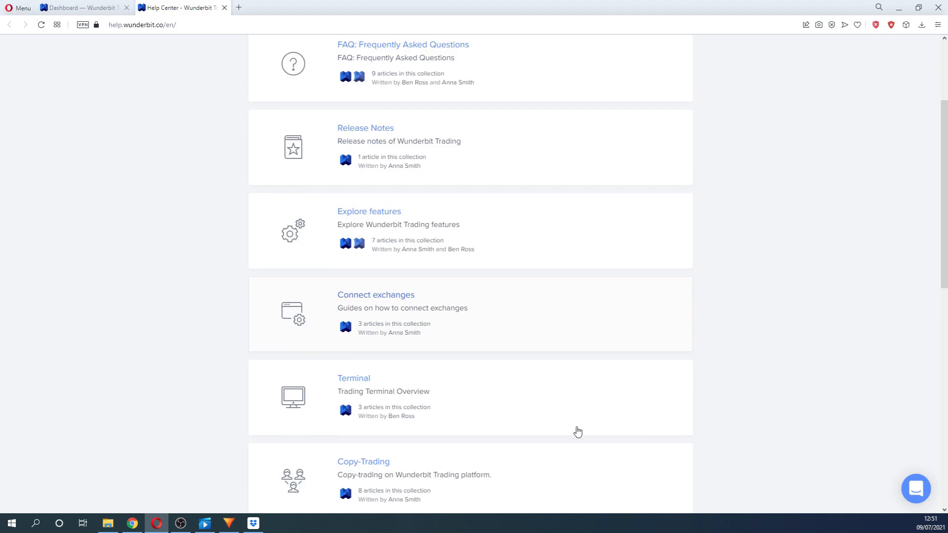
{"action": "scroll", "coordinate": [578, 432], "scroll_direction": "down", "scroll_amount": 7}
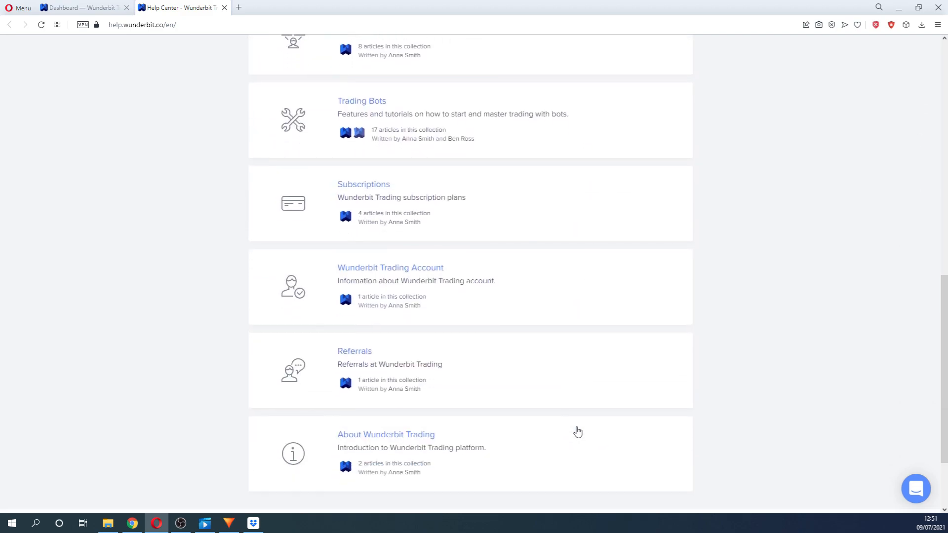
{"action": "scroll", "coordinate": [579, 430], "scroll_direction": "up", "scroll_amount": 14}
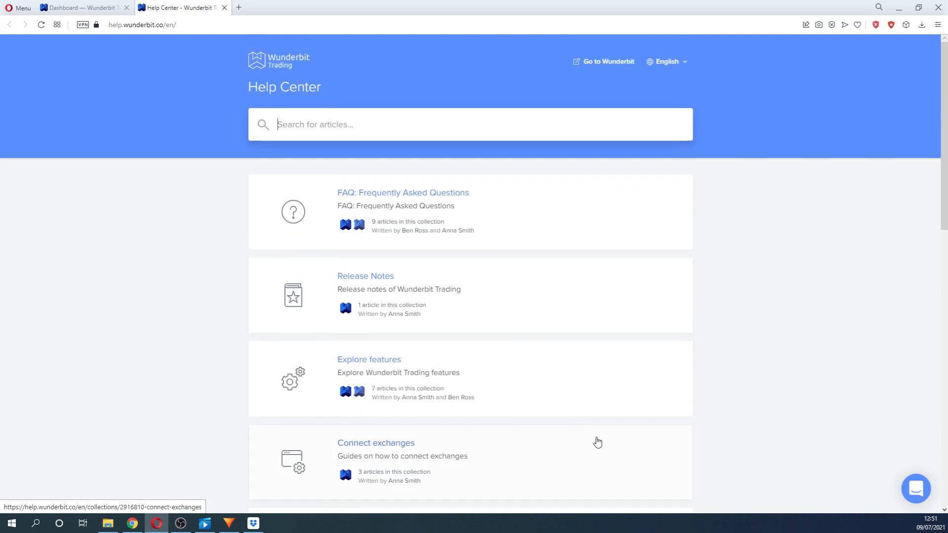
{"action": "type", "text": "My bot does not work"}
{"action": "key", "text": "Return"}
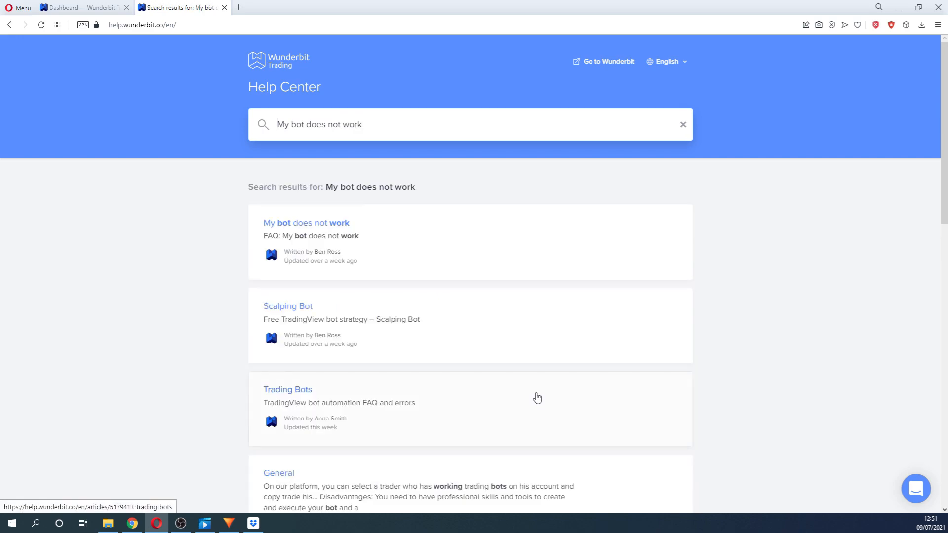